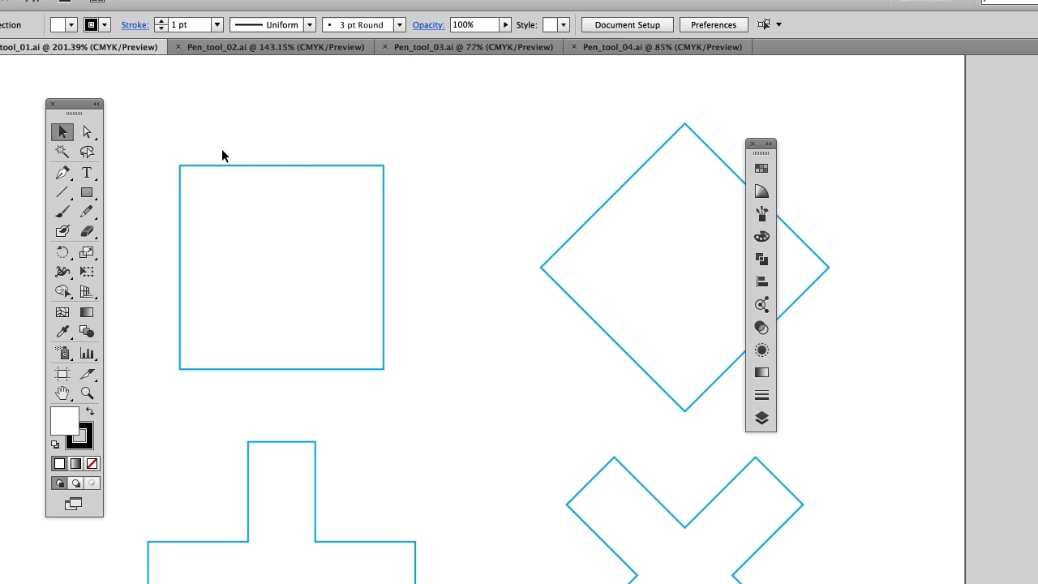
click(89, 133)
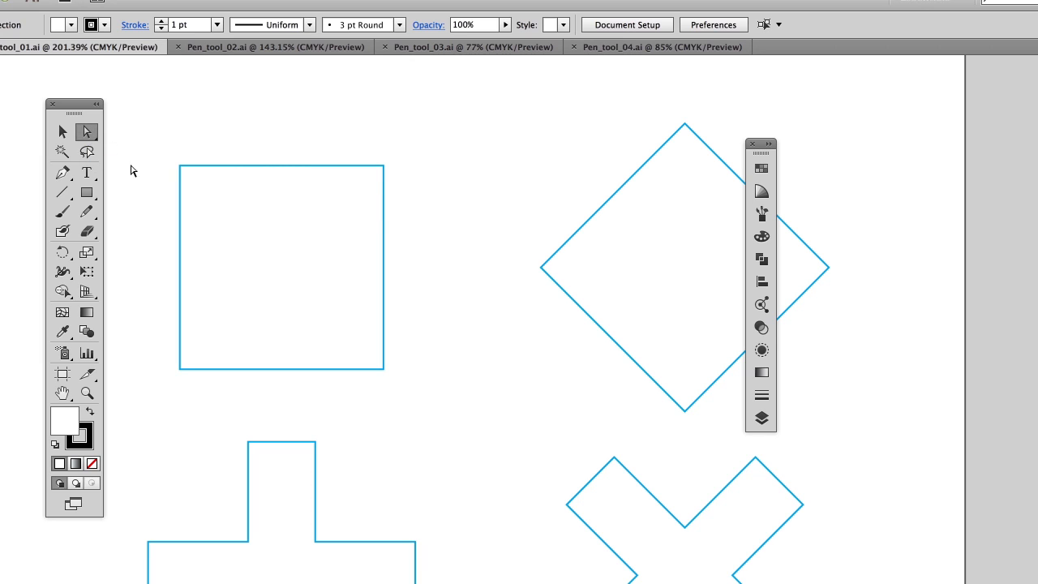
click(63, 172)
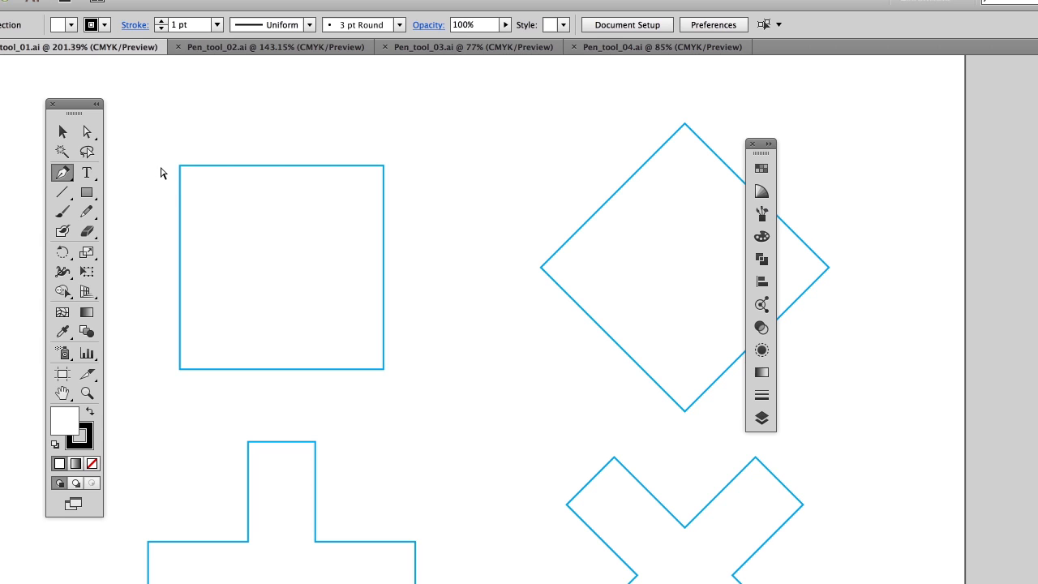
click(62, 131)
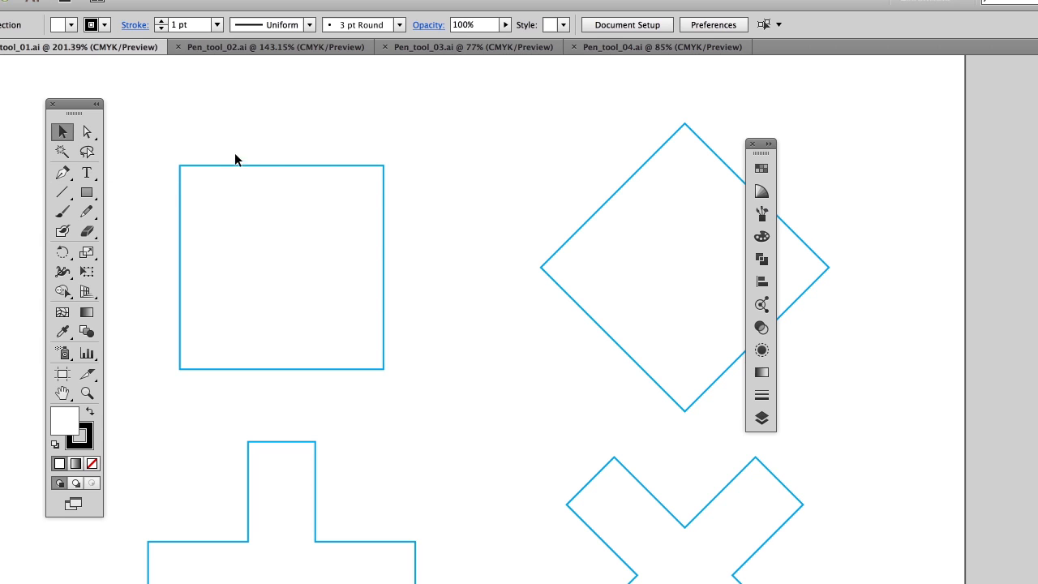
click(62, 172)
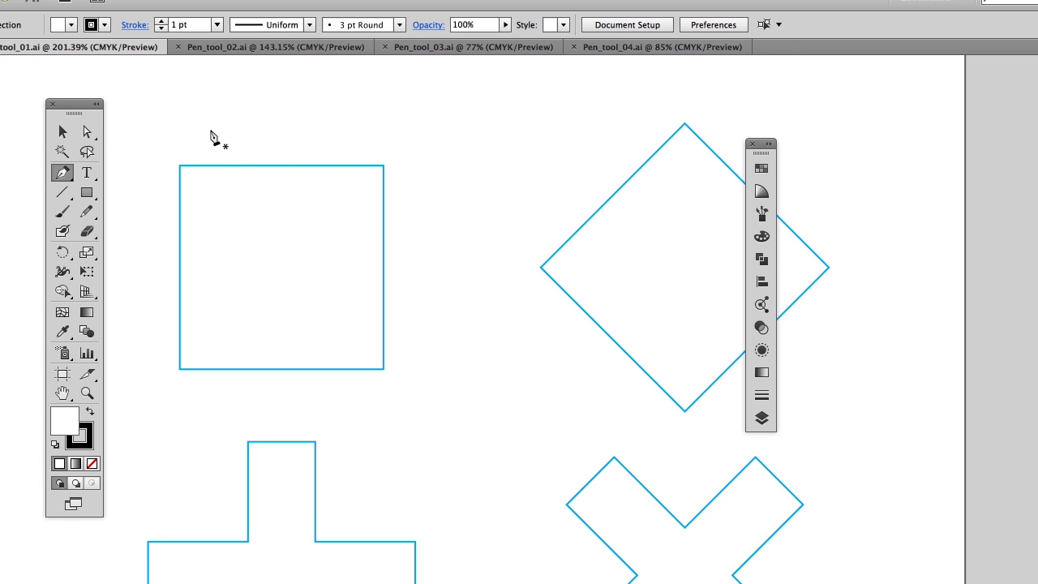
click(86, 133)
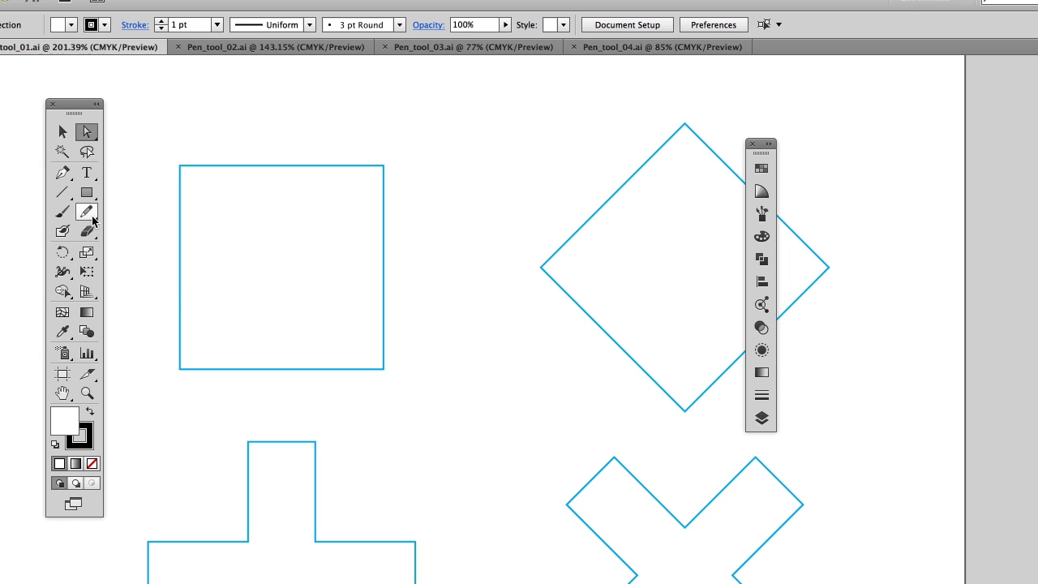
Step: Activate the Pen tool and set the fill to none, keeping the black stroke
click(62, 174)
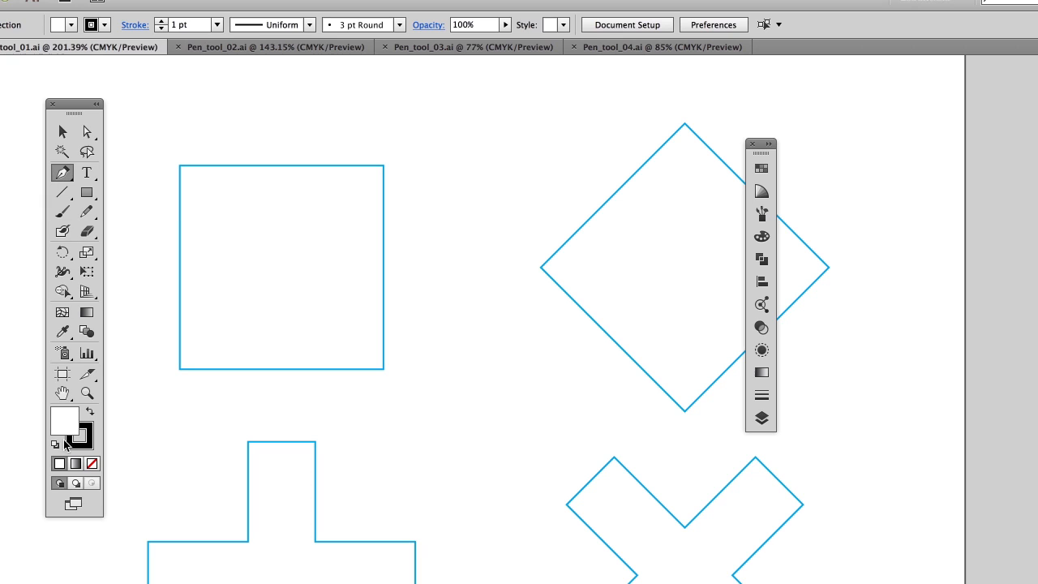
click(92, 464)
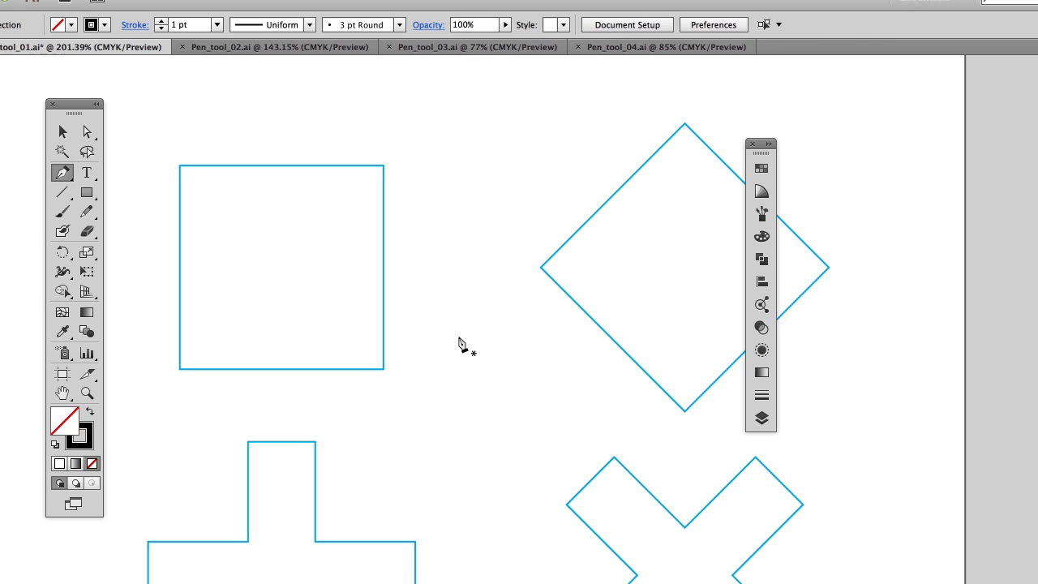
Step: Inspect the document's layers, hiding the locked template Layer 1 and showing it again
click(763, 419)
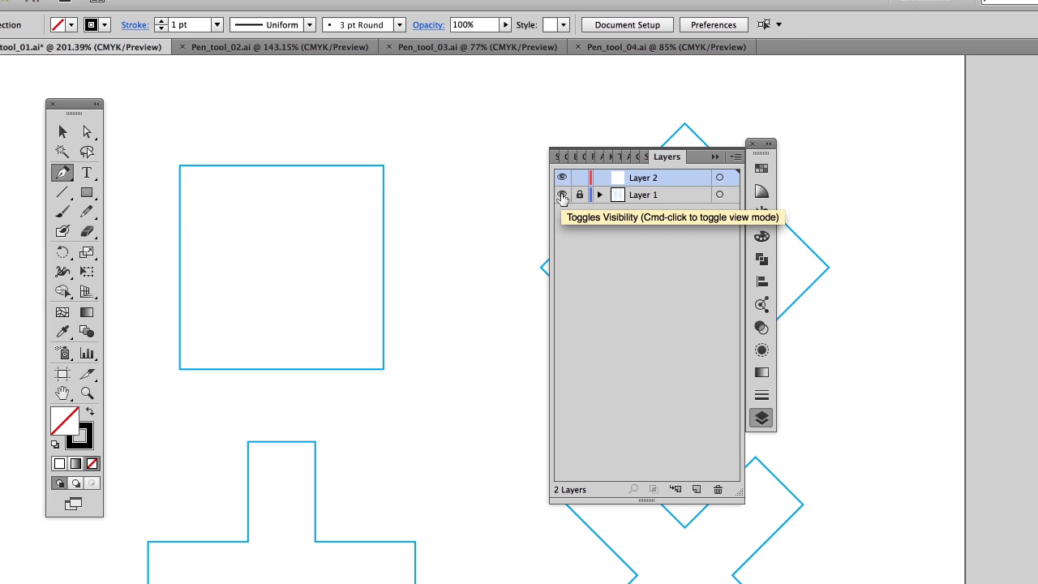
click(561, 195)
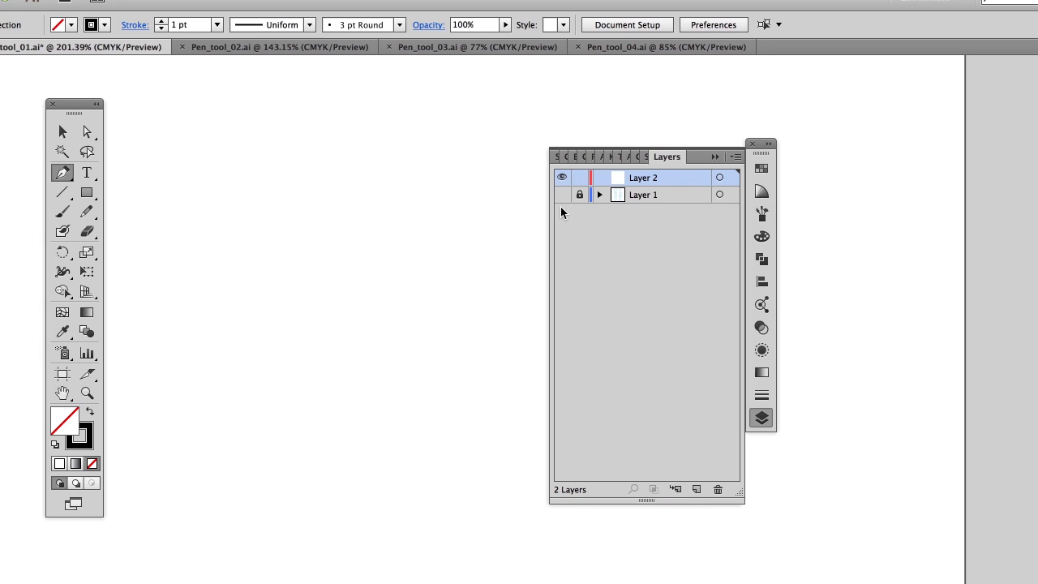
click(562, 197)
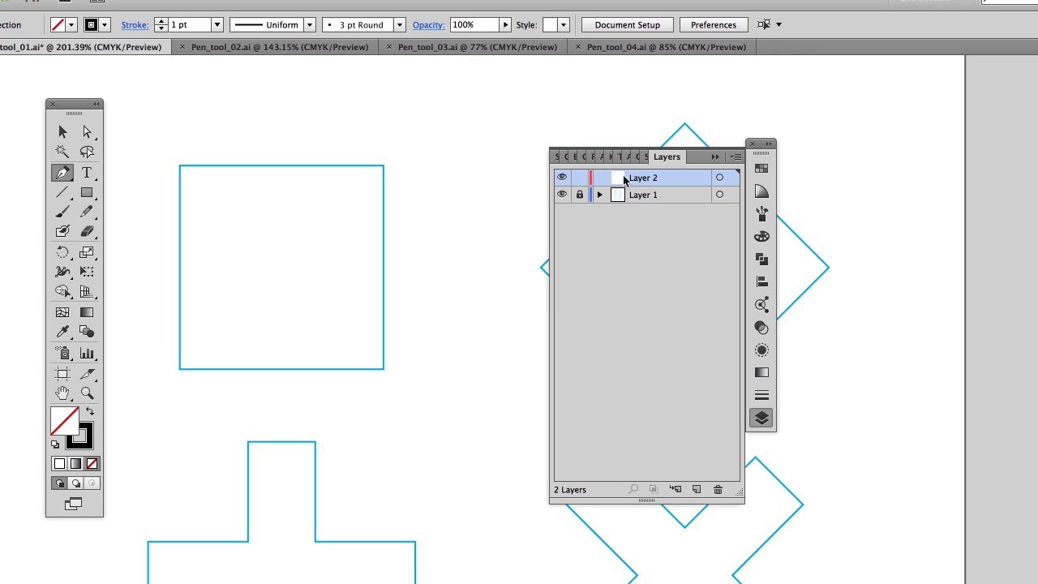
click(714, 157)
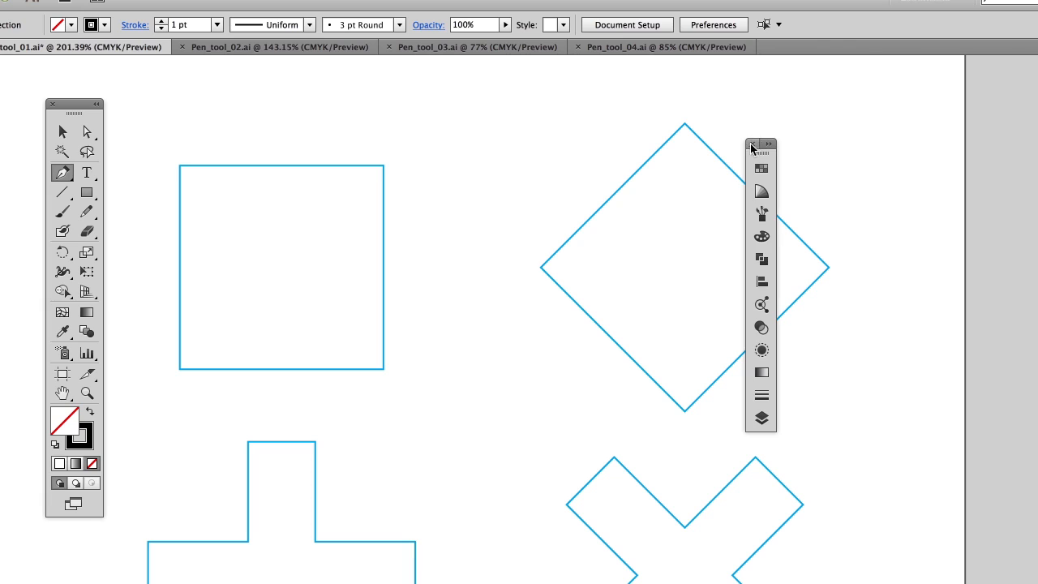
Step: Close the floating panel dock and trace the square template with the Pen tool as a closed straight-sided path
click(752, 145)
click(64, 174)
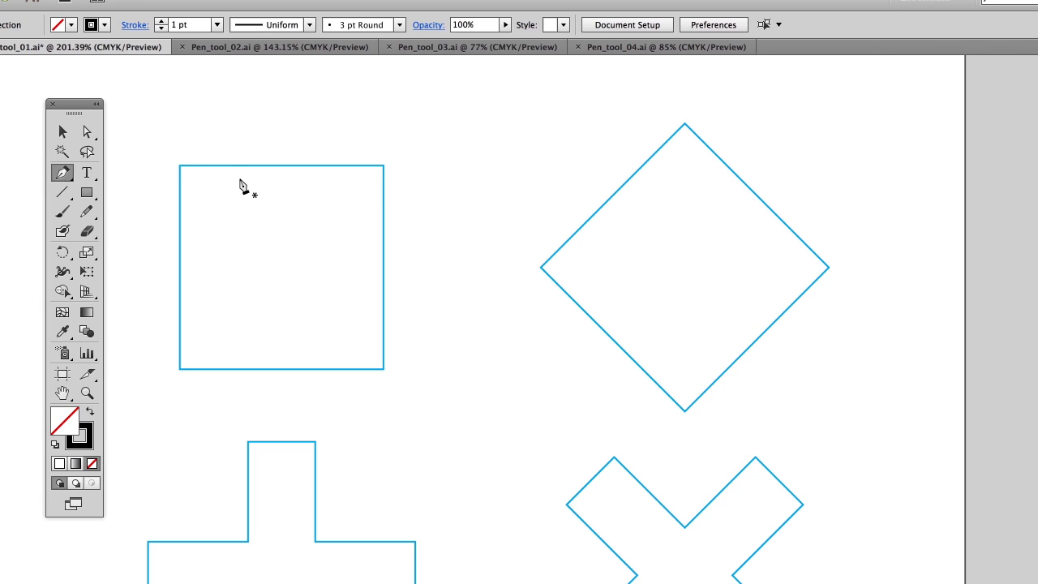
click(179, 166)
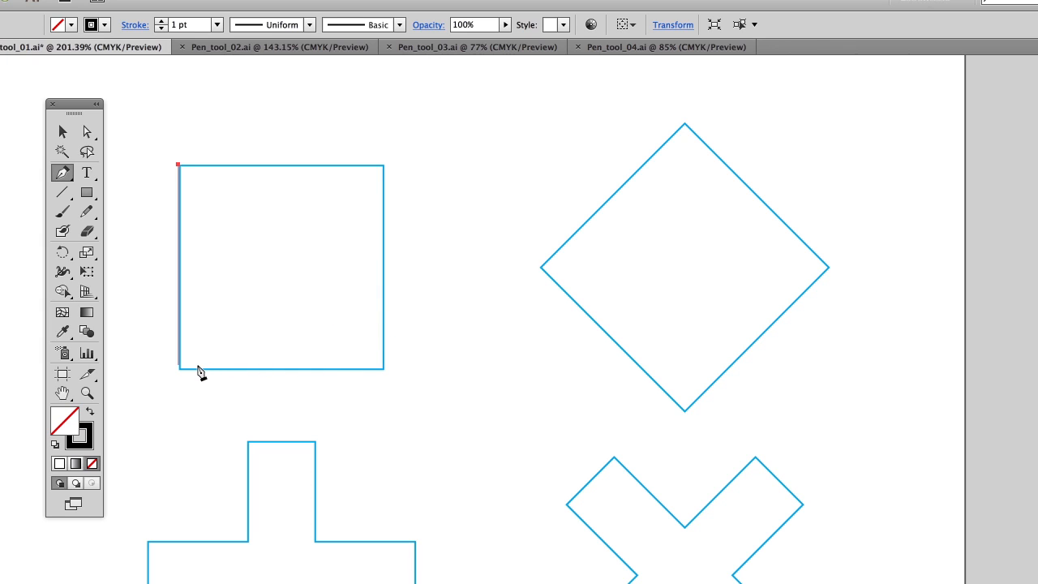
click(382, 166)
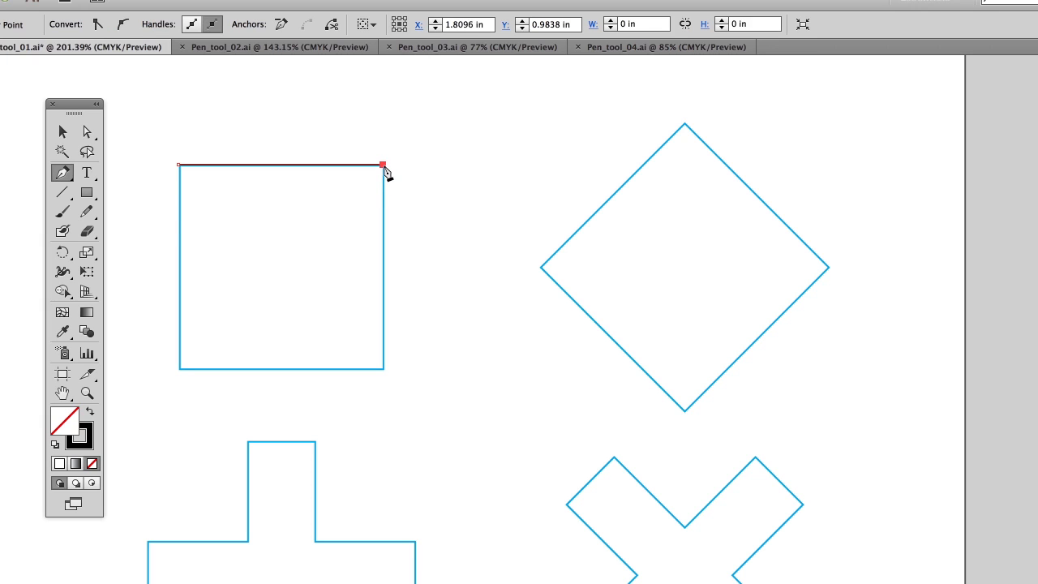
click(384, 369)
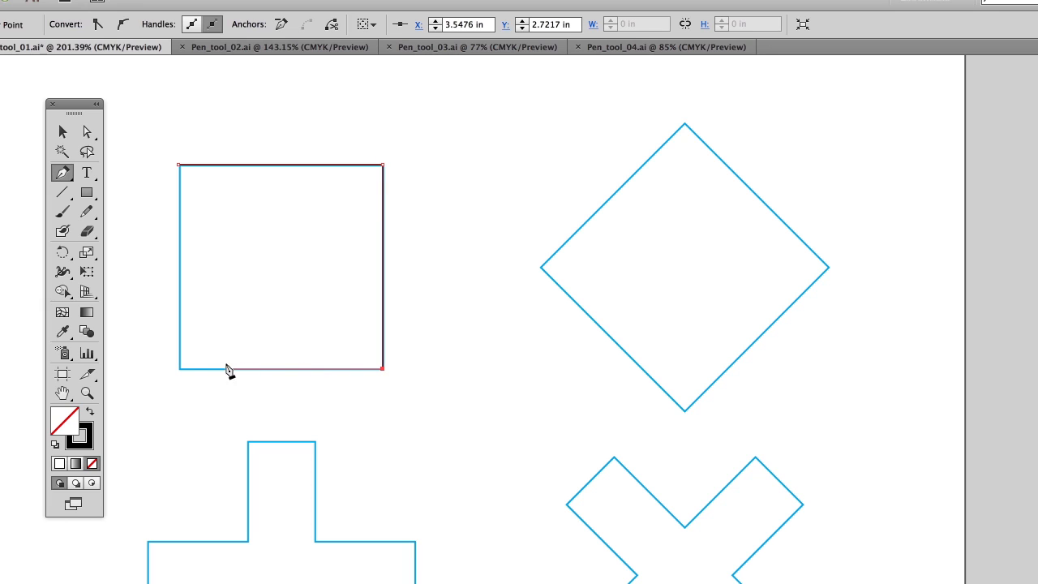
click(179, 369)
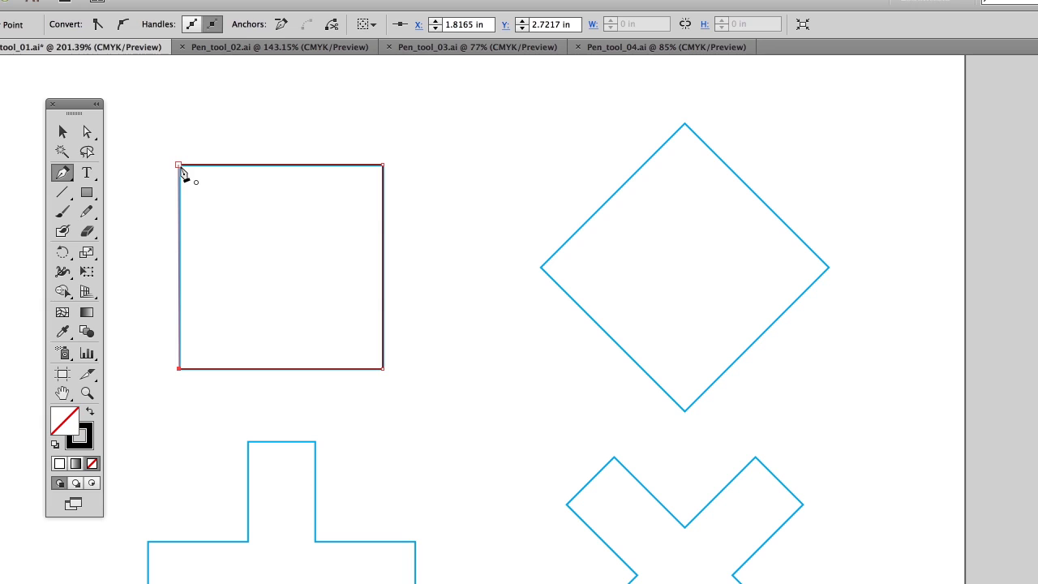
click(180, 166)
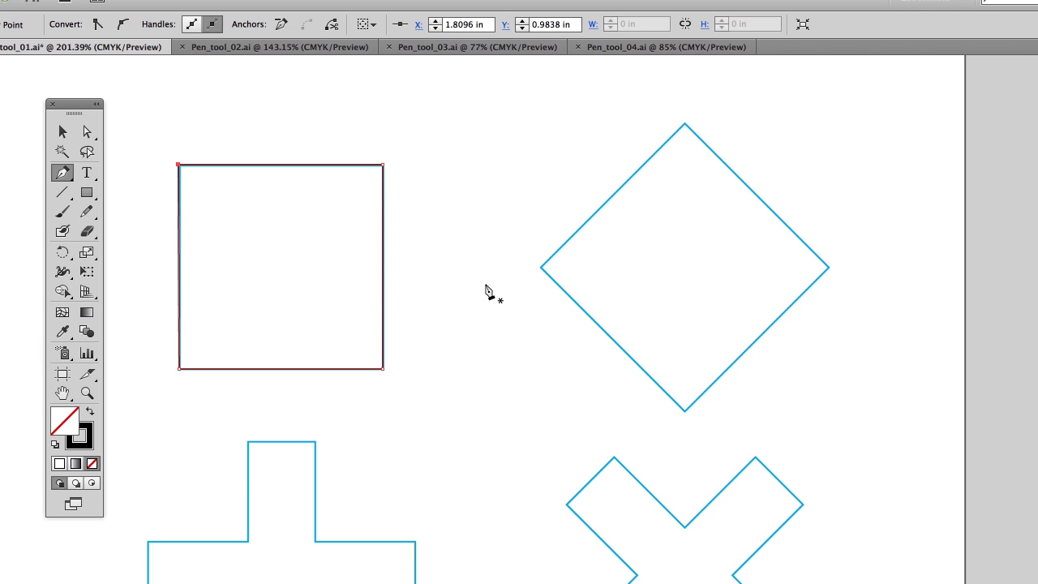
Step: Trace the four-pointed star template with straight Pen tool segments, placing a point at each corner and closing the path
drag(450, 391, 442, 235)
drag(425, 341, 419, 239)
drag(443, 380, 454, 186)
drag(414, 335, 549, 262)
drag(443, 320, 443, 213)
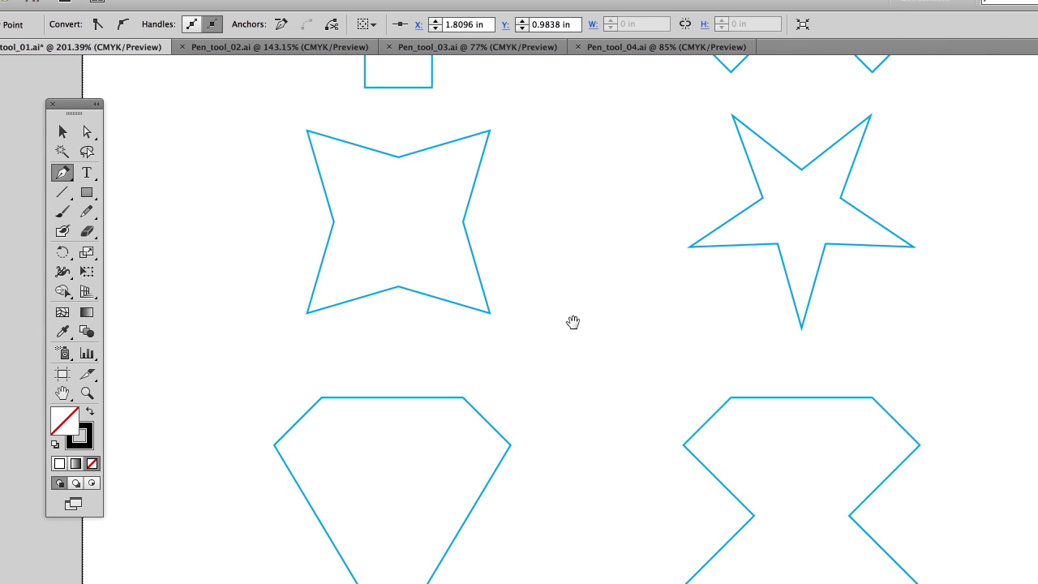
click(308, 131)
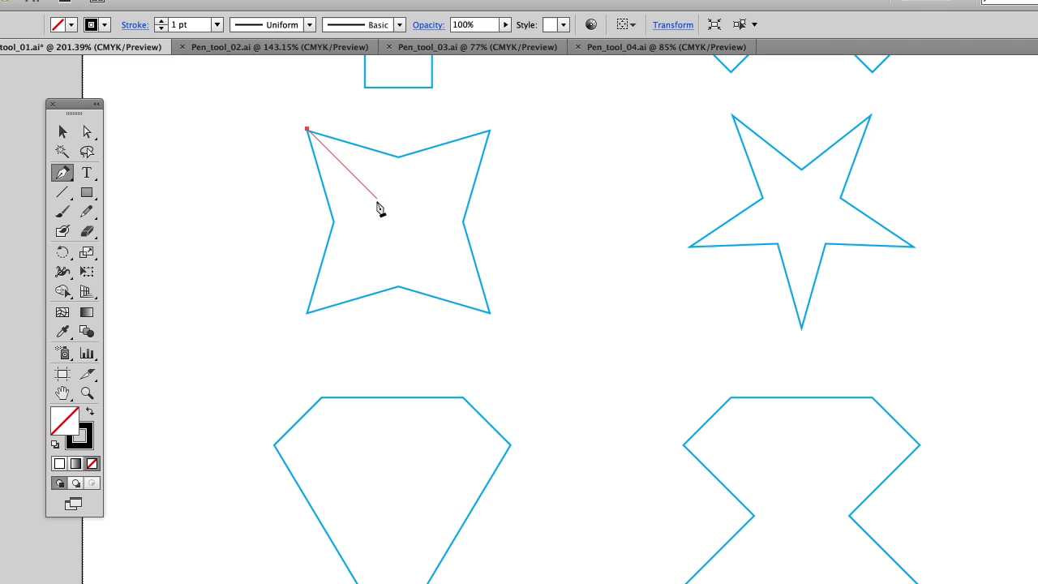
click(396, 155)
click(488, 132)
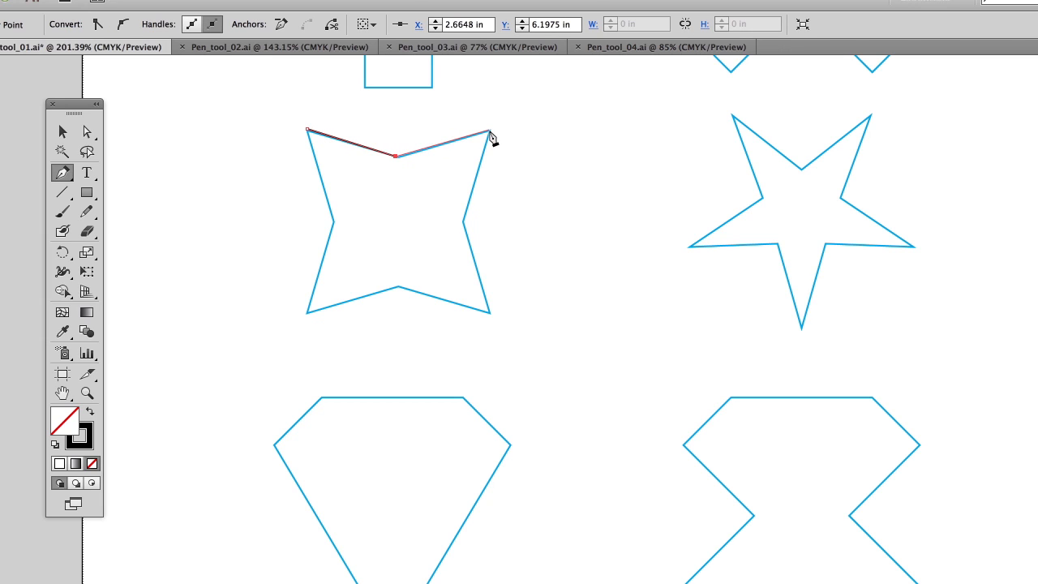
click(462, 220)
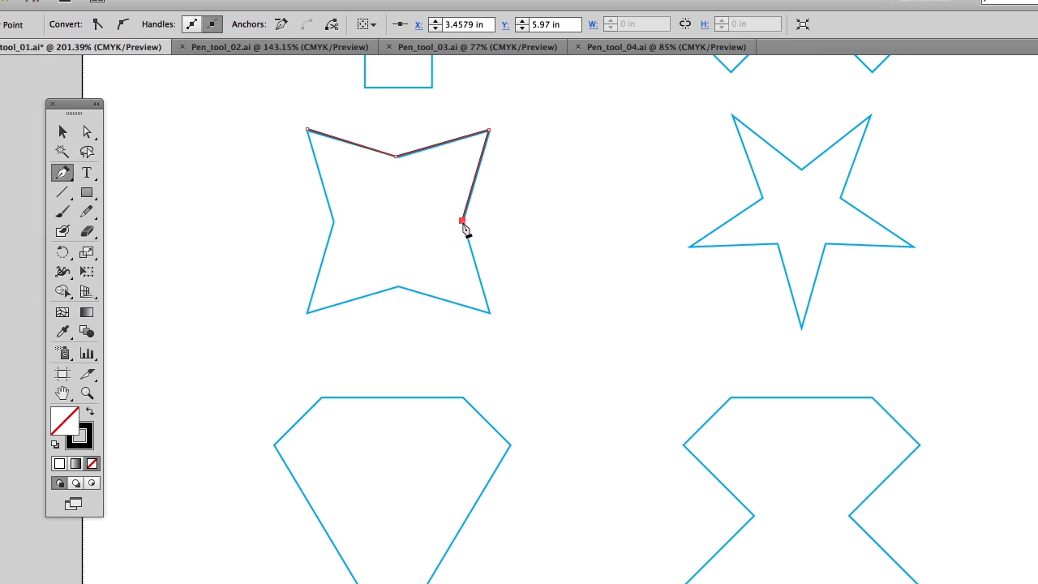
click(488, 311)
click(396, 286)
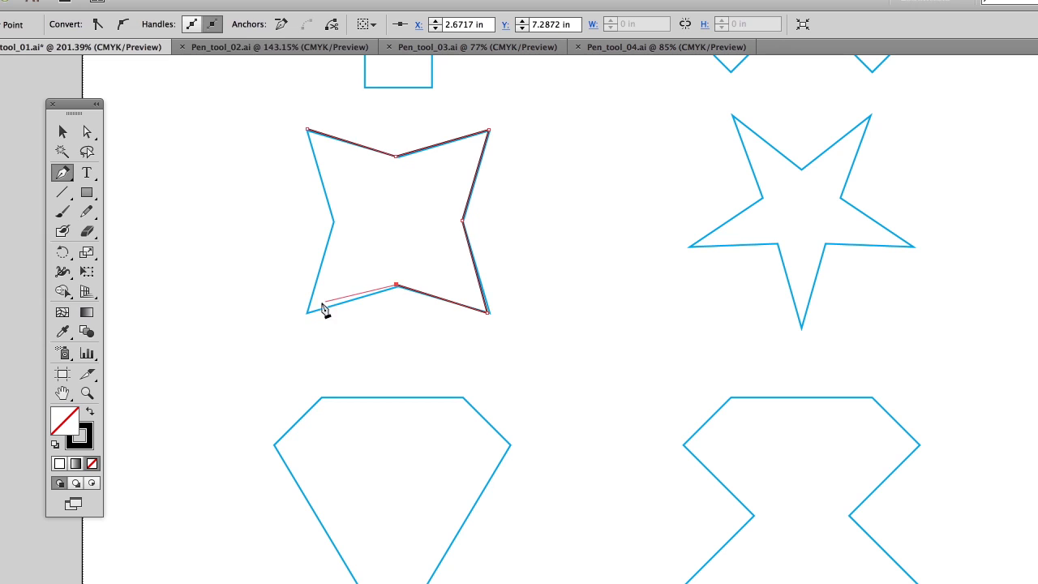
click(307, 314)
click(333, 222)
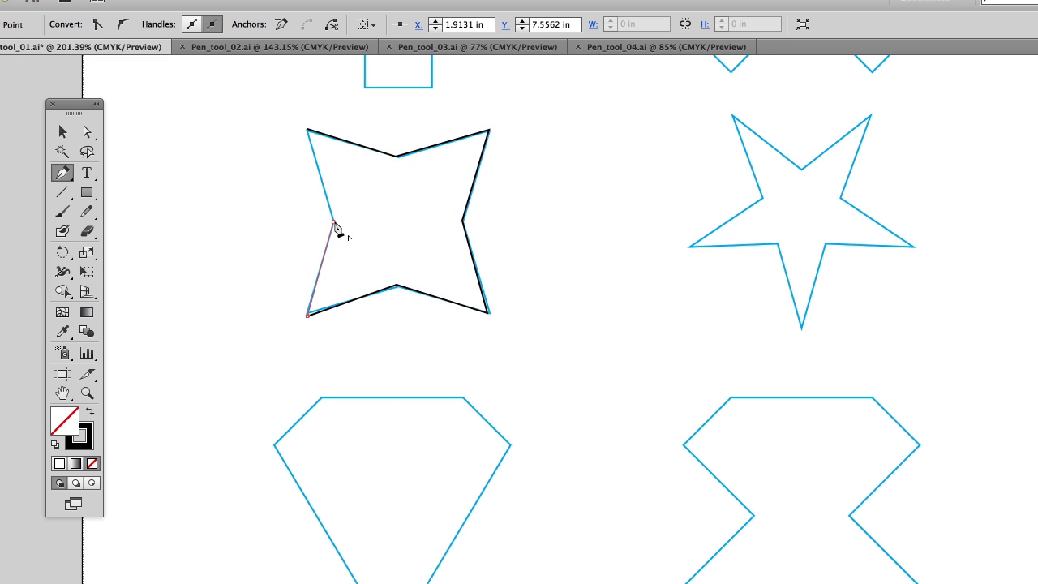
click(308, 132)
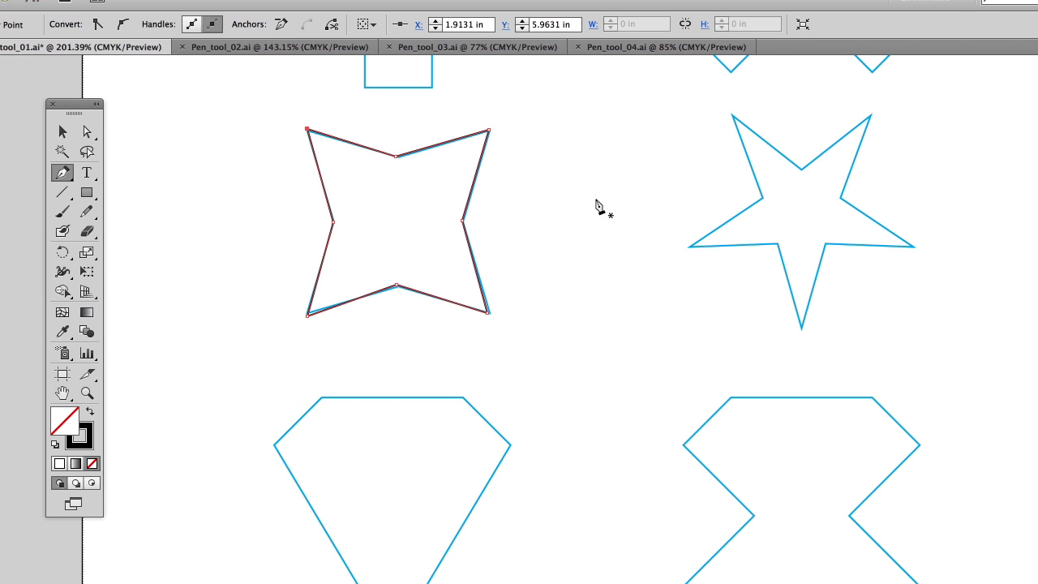
Step: In Pen_tool_02.ai, trace the first half of the wide top curve from the red star, matching the template's direction handles
click(269, 47)
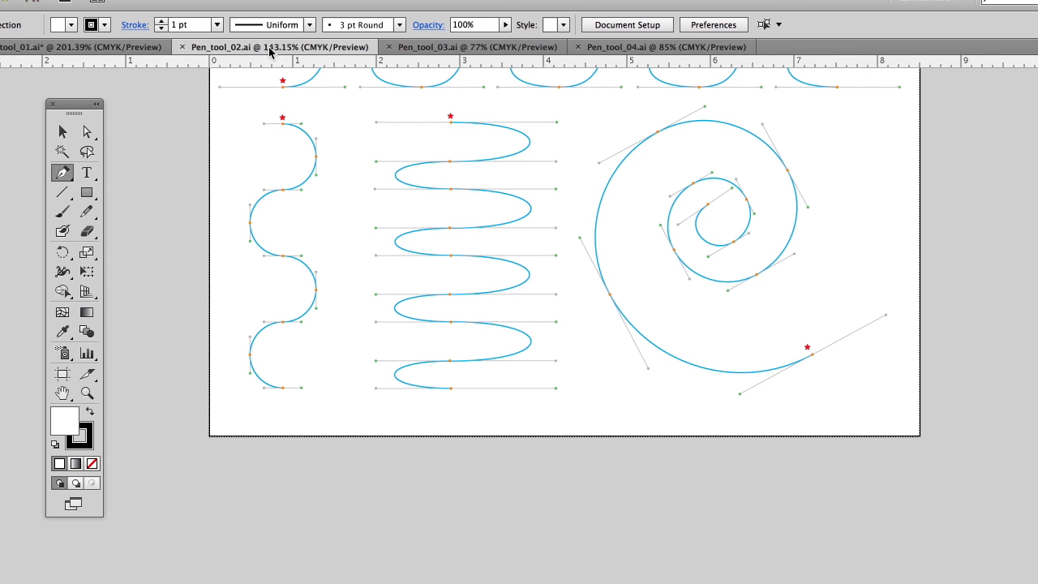
drag(617, 143, 607, 322)
drag(571, 194, 514, 341)
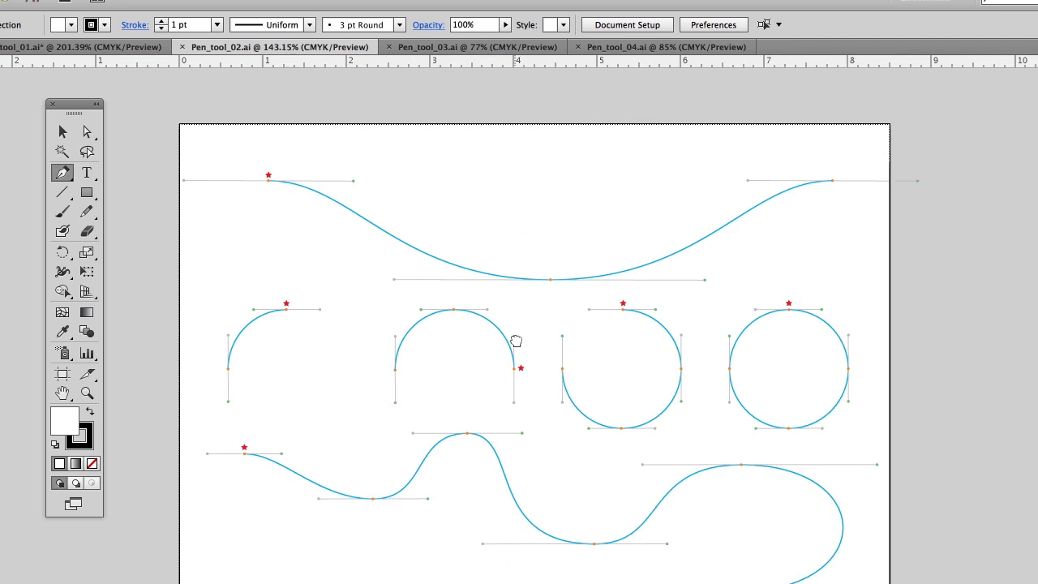
drag(512, 241, 518, 267)
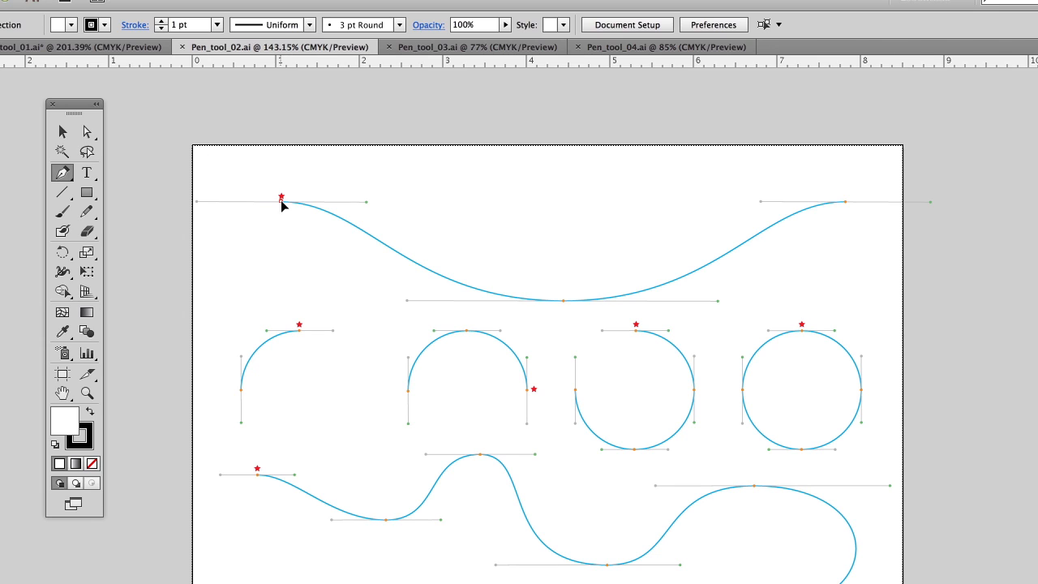
drag(299, 207, 369, 206)
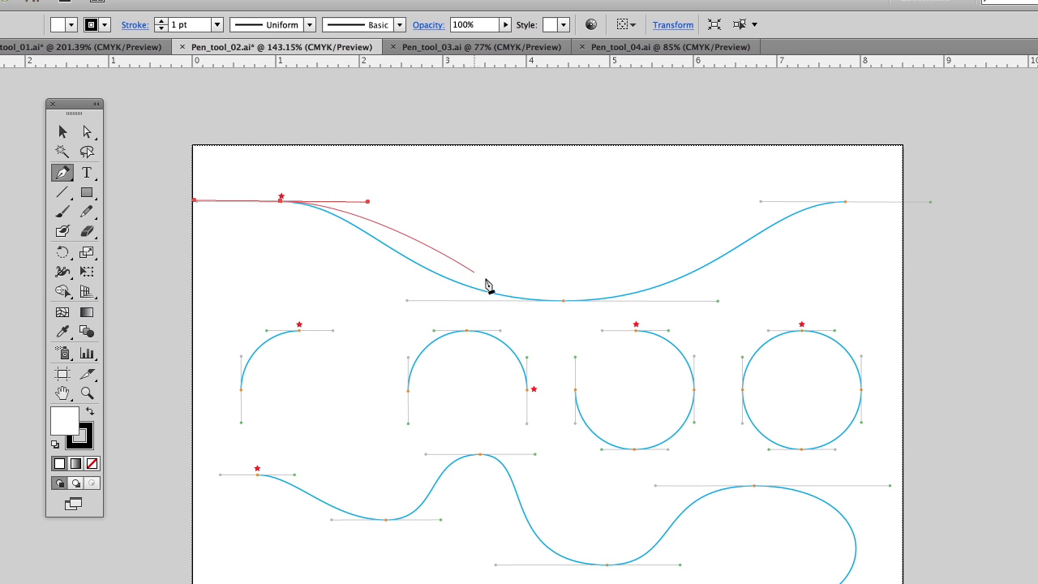
click(562, 301)
drag(566, 304, 719, 305)
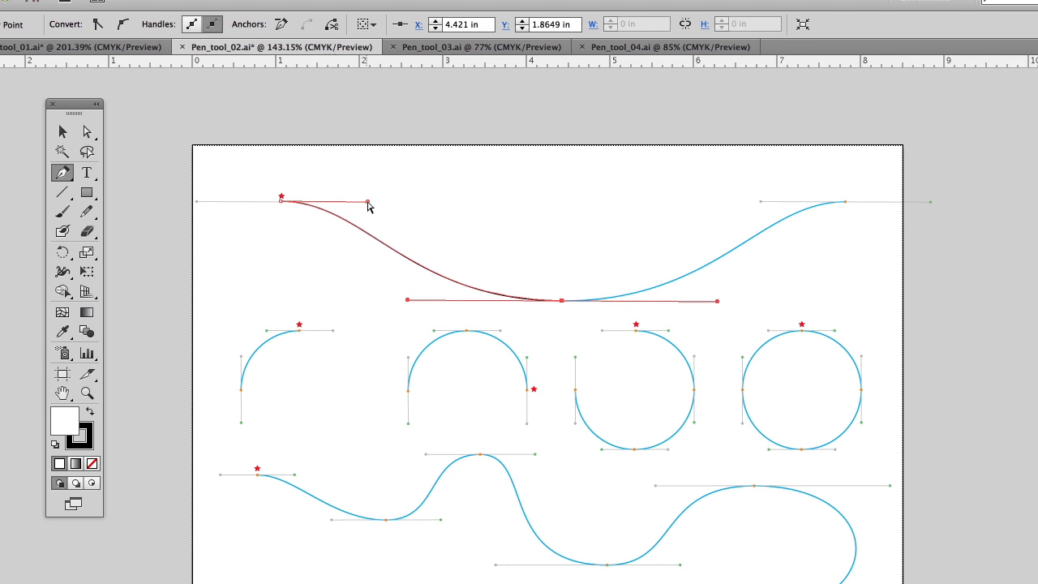
Step: Try reshaping the traced curve segment by tilting the direction handles of its start and middle anchor points
drag(367, 202, 366, 176)
drag(408, 300, 379, 328)
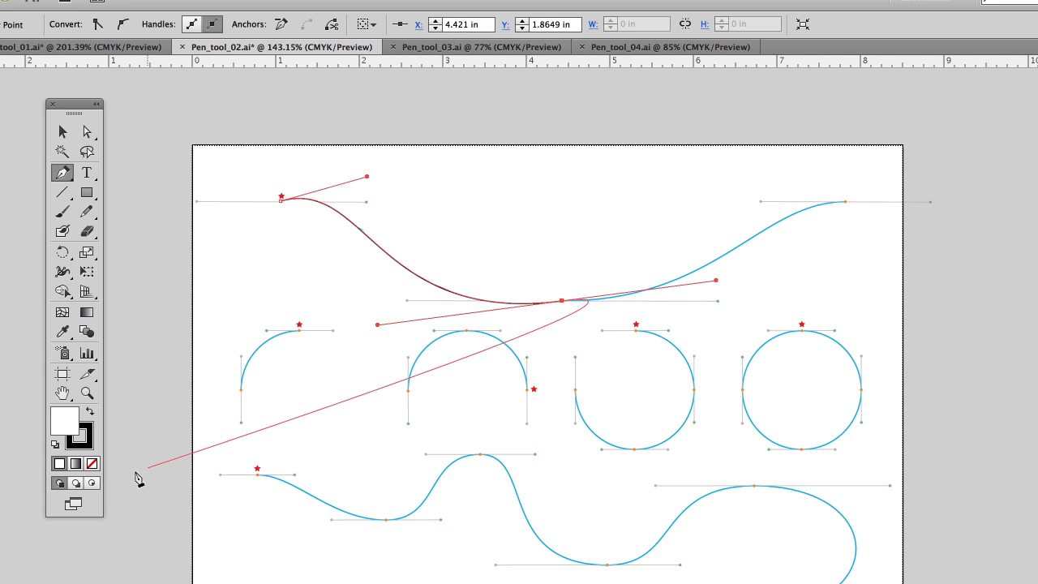
Step: Set the fill to none and finish the wide top curve with a smooth end point matching the template handles, leaving the path deselected
click(92, 464)
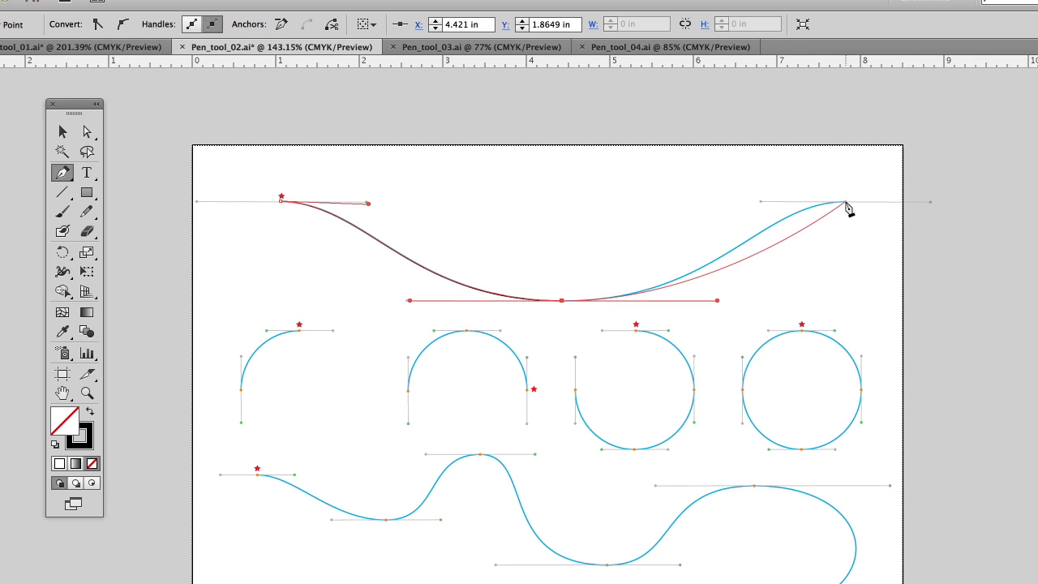
drag(847, 205, 931, 202)
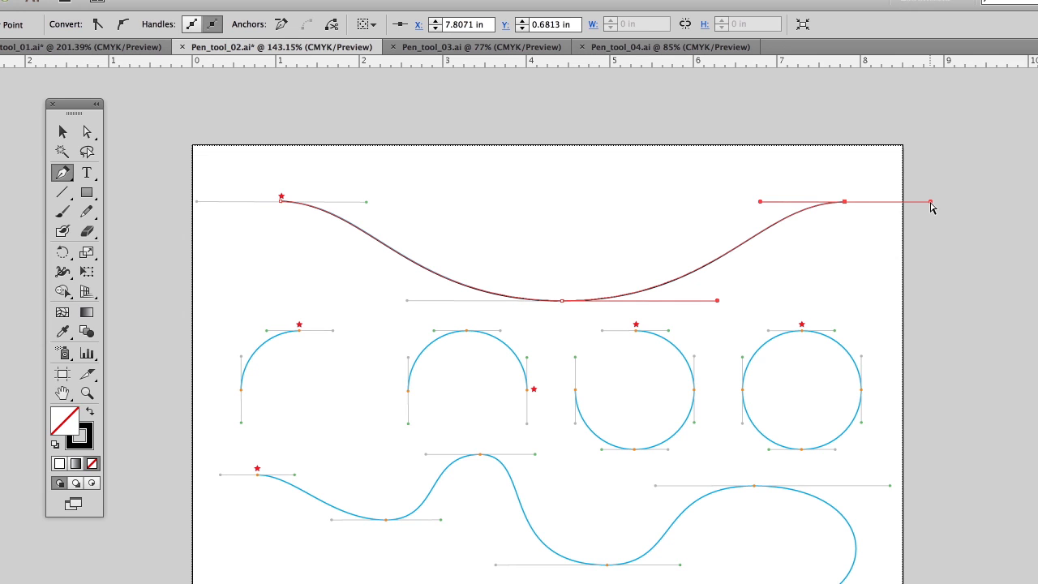
mouse_move(931, 202)
mouse_down()
mouse_move(917, 249)
mouse_move(933, 209)
mouse_move(919, 162)
mouse_move(924, 230)
mouse_move(927, 208)
mouse_up()
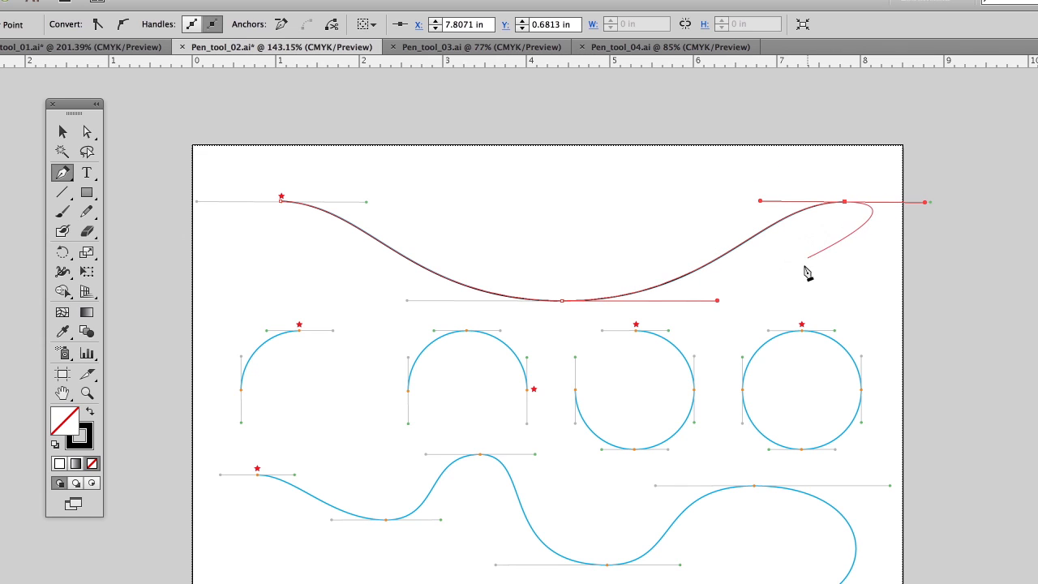
key(super)
super+click(754, 275)
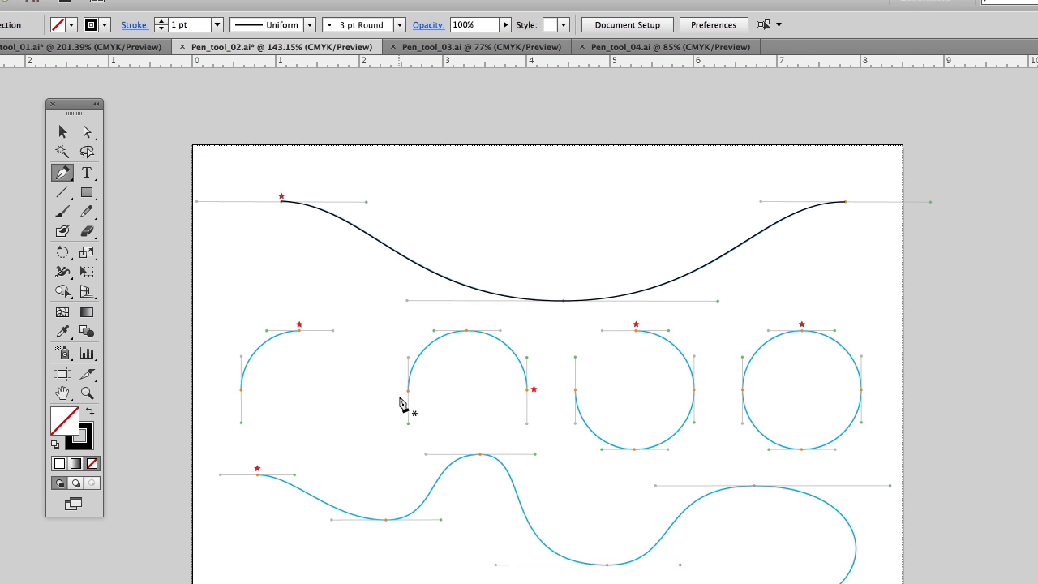
Step: Trace the quarter-circle template from its red star with two smooth points, fitting both direction handles to the template handles
drag(390, 378, 576, 283)
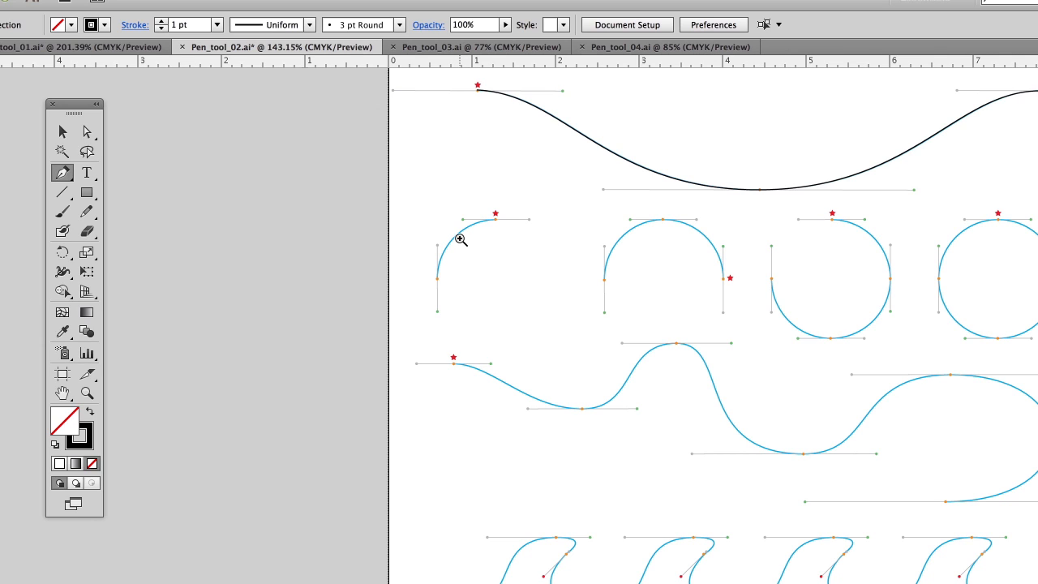
drag(368, 171, 601, 371)
drag(552, 336, 521, 254)
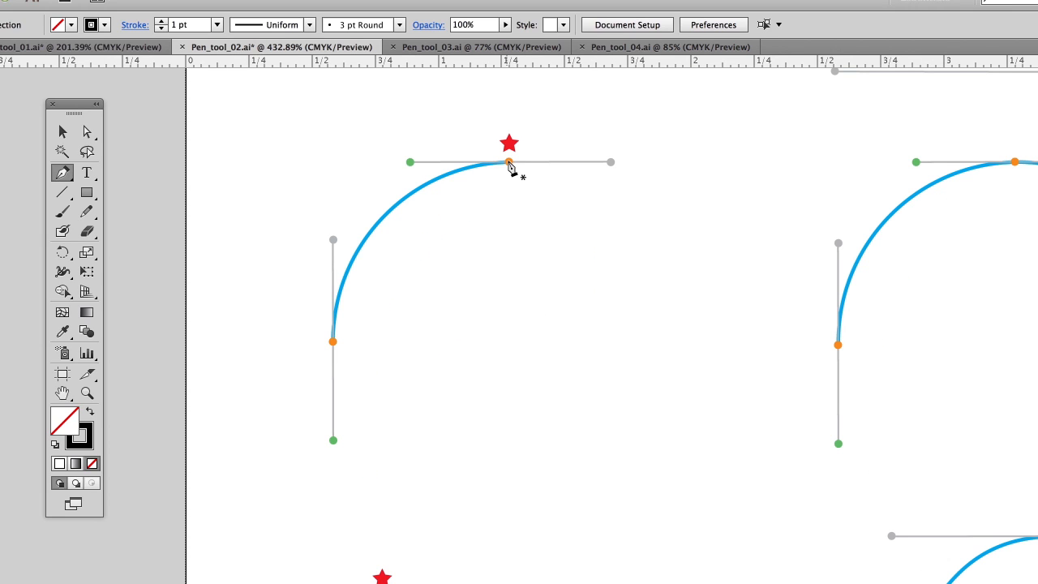
drag(508, 162, 408, 162)
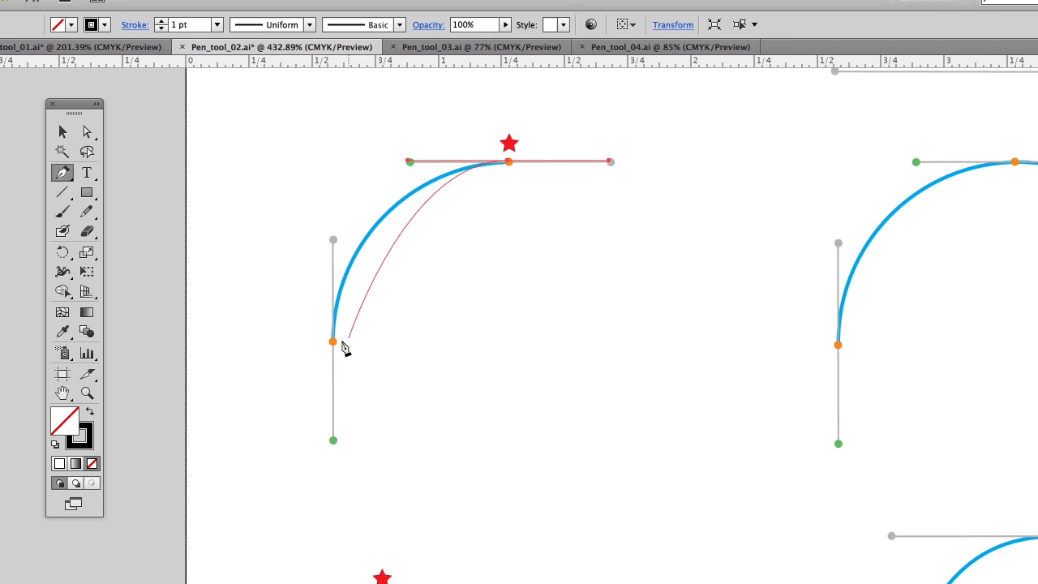
drag(333, 349, 333, 442)
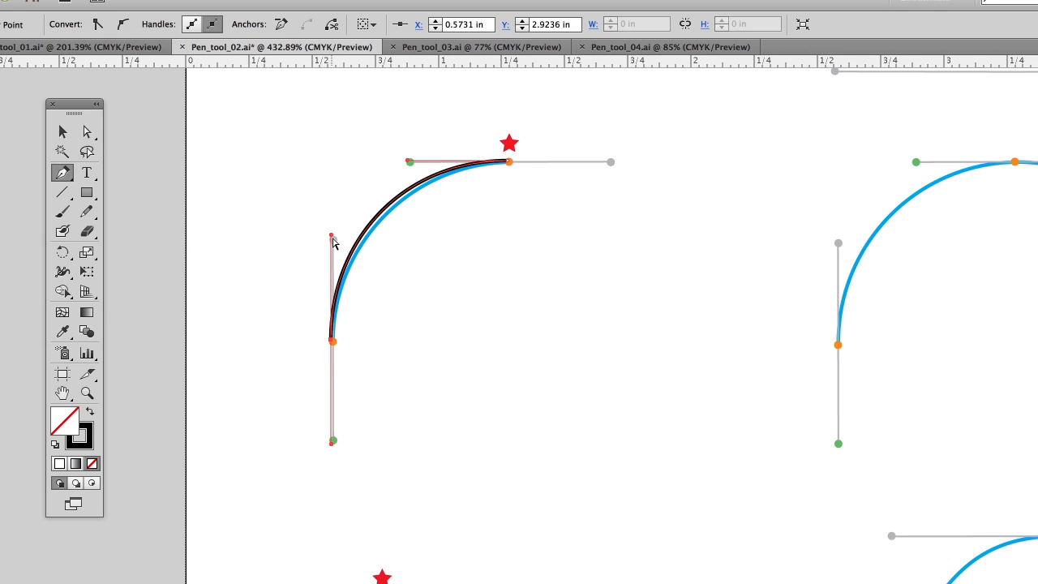
drag(332, 238, 332, 240)
drag(409, 164, 410, 166)
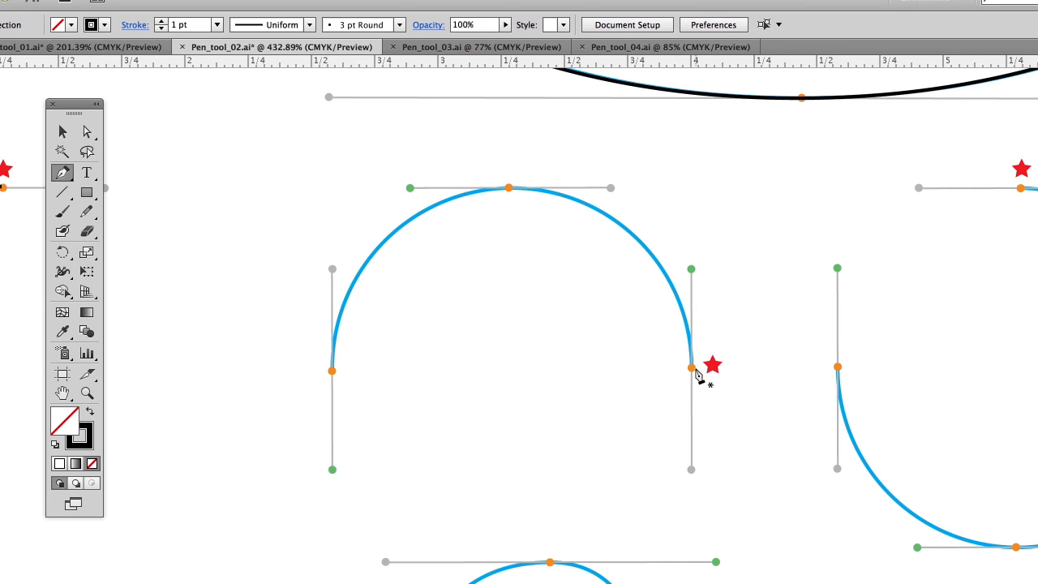
Step: Trace the right half of the semicircle template from the red star and shorten the top point's incoming handle to match the template
drag(691, 368, 691, 269)
drag(510, 189, 359, 202)
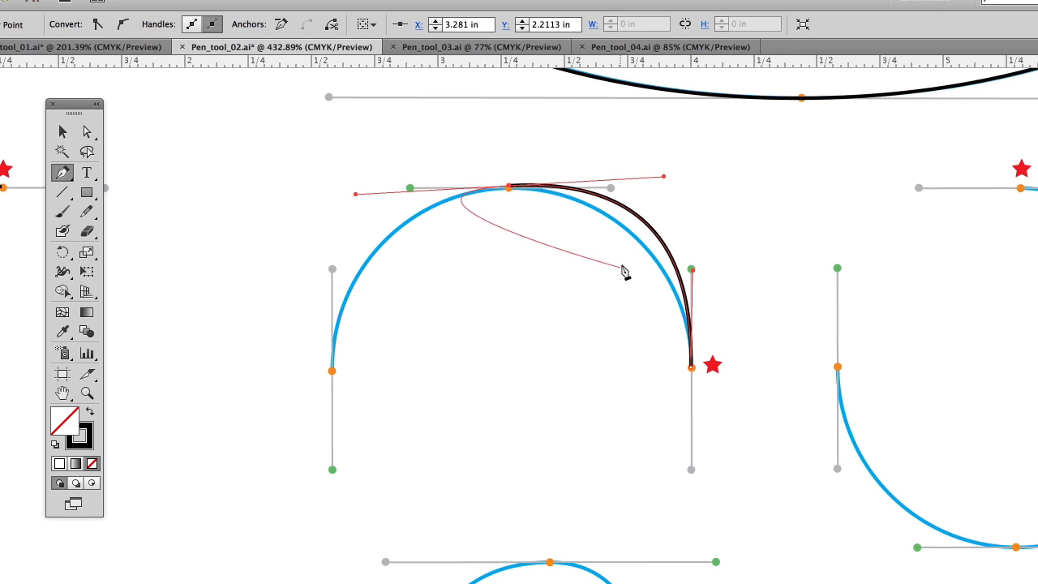
super+click(664, 189)
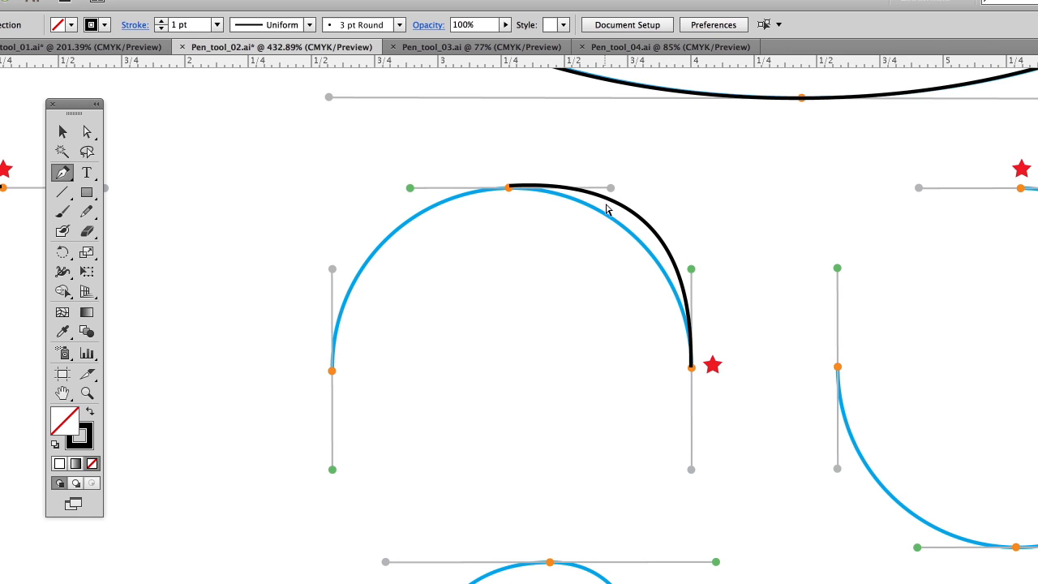
super+click(679, 269)
drag(663, 177, 611, 188)
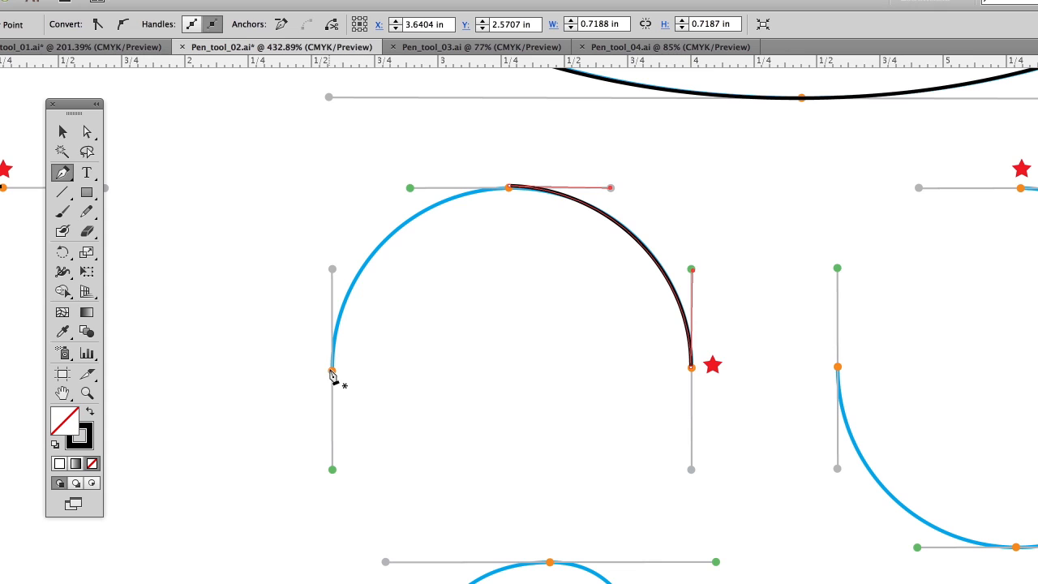
drag(332, 371, 331, 469)
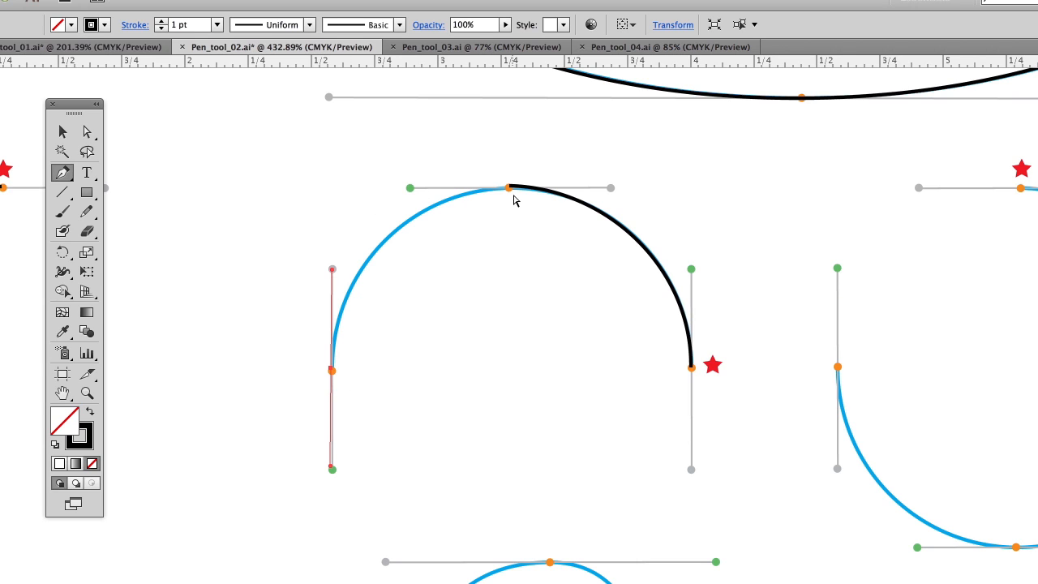
drag(323, 362, 345, 384)
key(Delete)
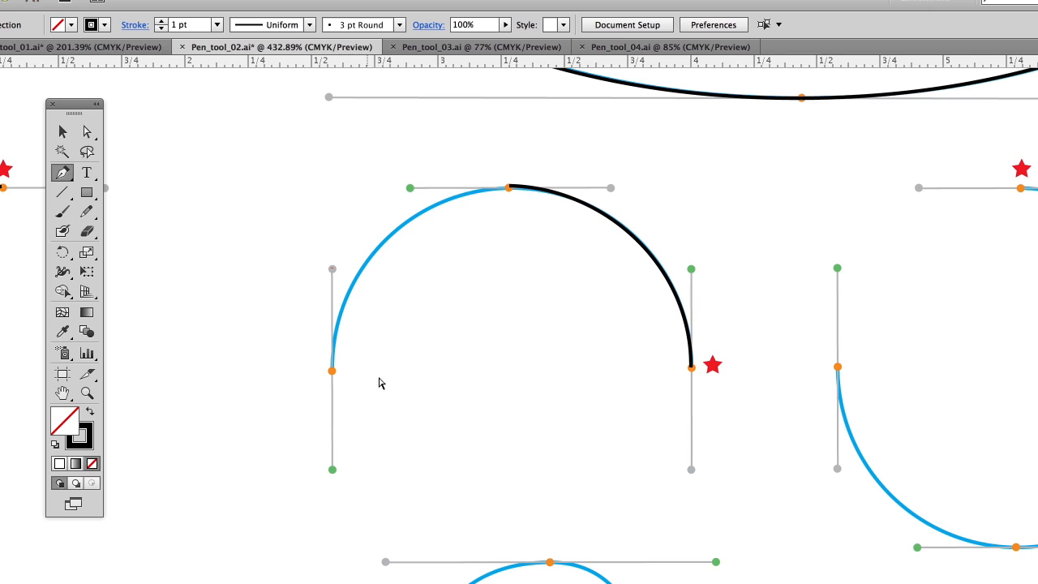
Step: Continue the semicircle path from its top anchor point, finish it at the template's left end with matching handles, and leave it deselected
drag(496, 171, 515, 219)
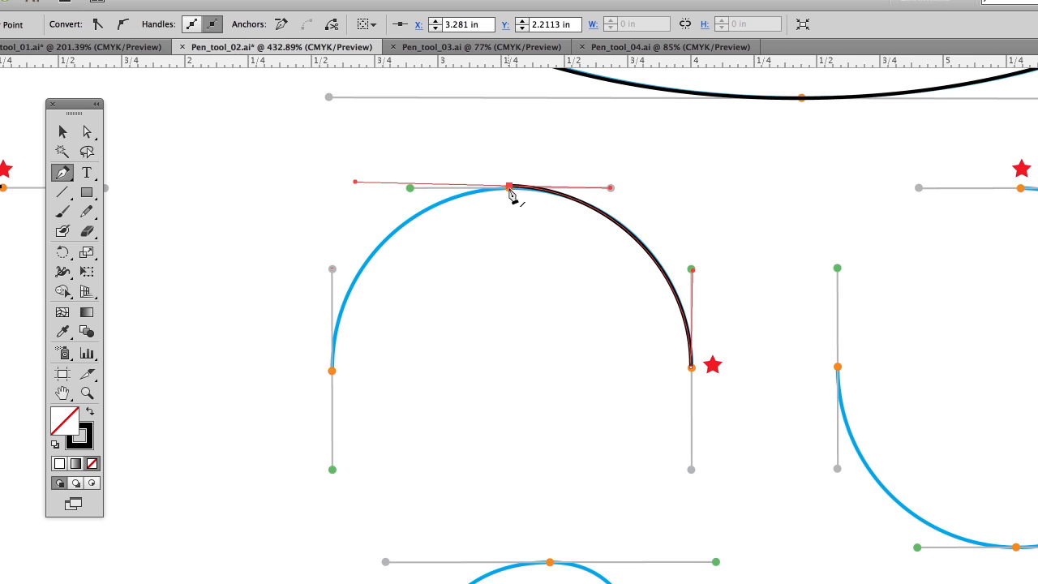
drag(509, 192, 410, 194)
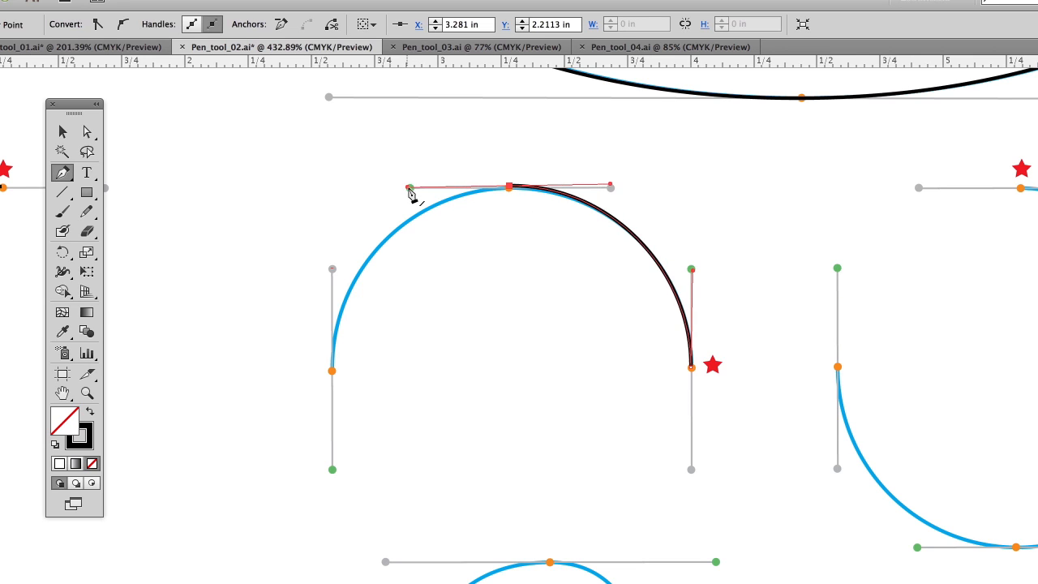
click(333, 370)
drag(332, 374, 333, 477)
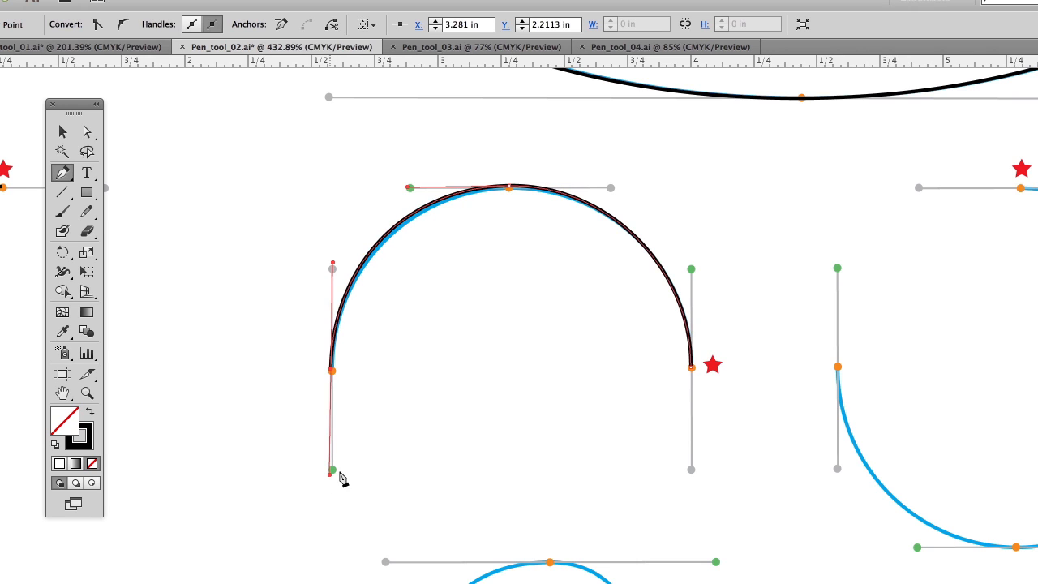
super+click(452, 424)
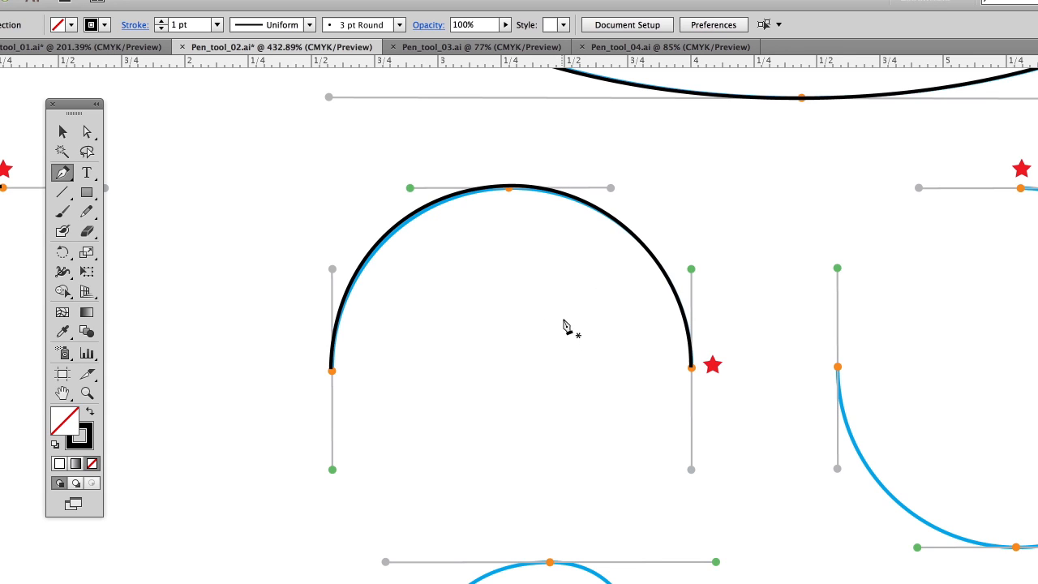
Step: Delete all segments of the traced semicircle path
drag(445, 169, 542, 257)
ctrl+click(542, 256)
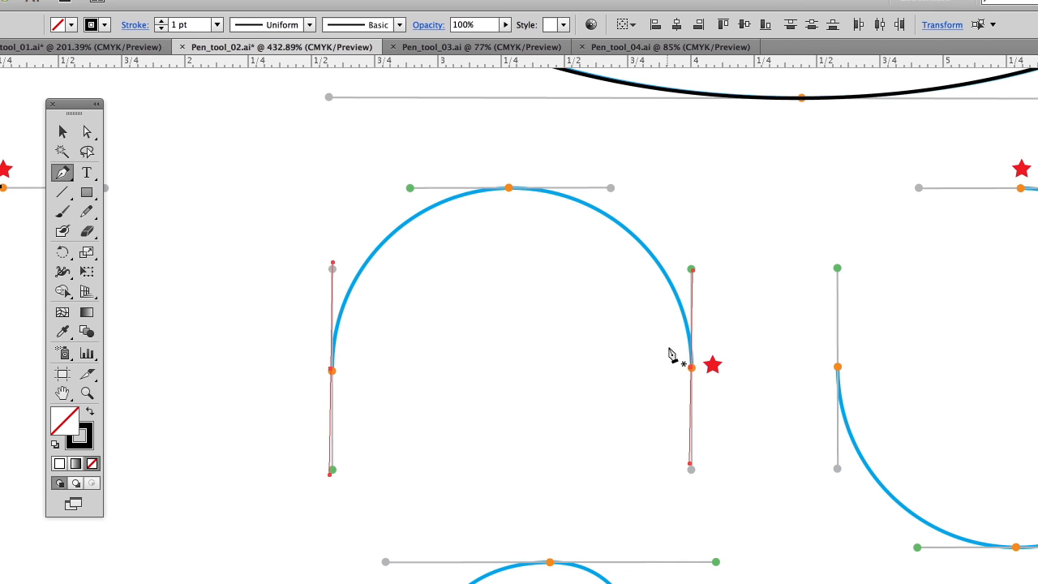
key(Delete)
Step: Redraw the semicircle roughly from the red star, placing three smooth points slightly off the template's anchors
drag(699, 370, 702, 289)
drag(512, 177, 451, 213)
drag(321, 355, 332, 441)
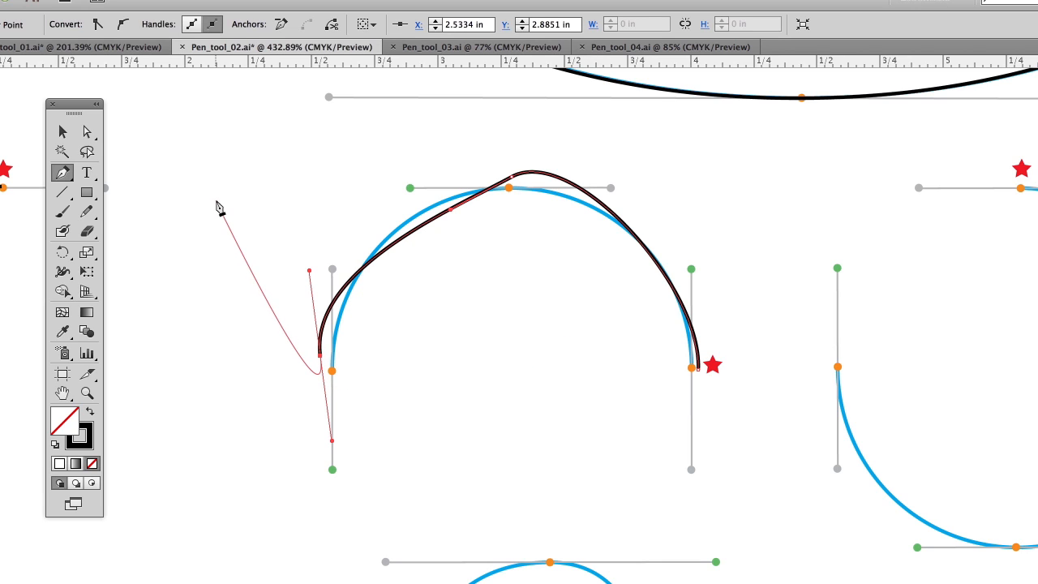
Step: With the Direct Selection tool, move the rough semicircle's top and right end anchor points onto the template and correct their shared segment's handles
click(88, 131)
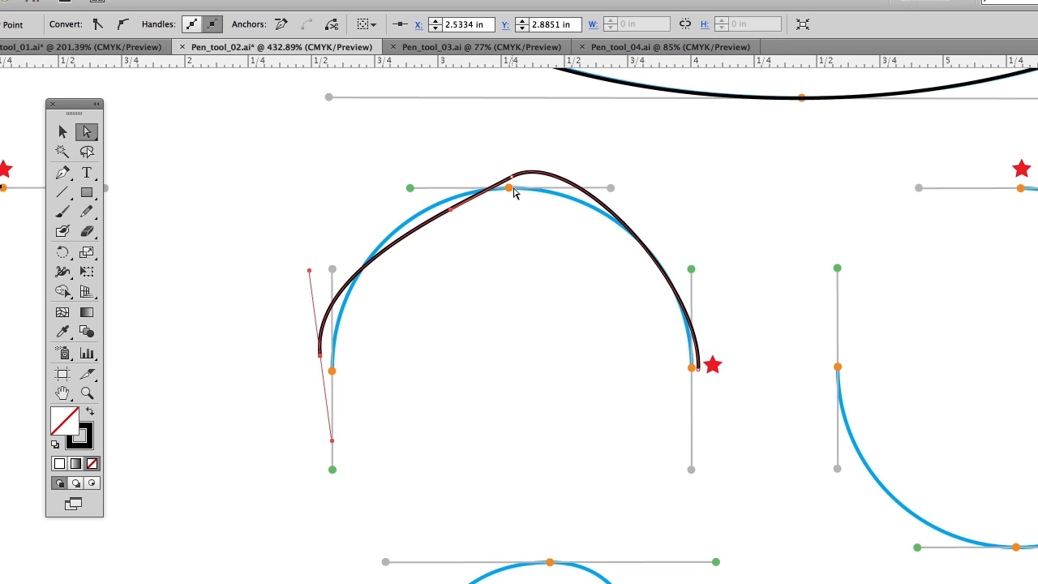
drag(513, 192, 617, 193)
click(715, 295)
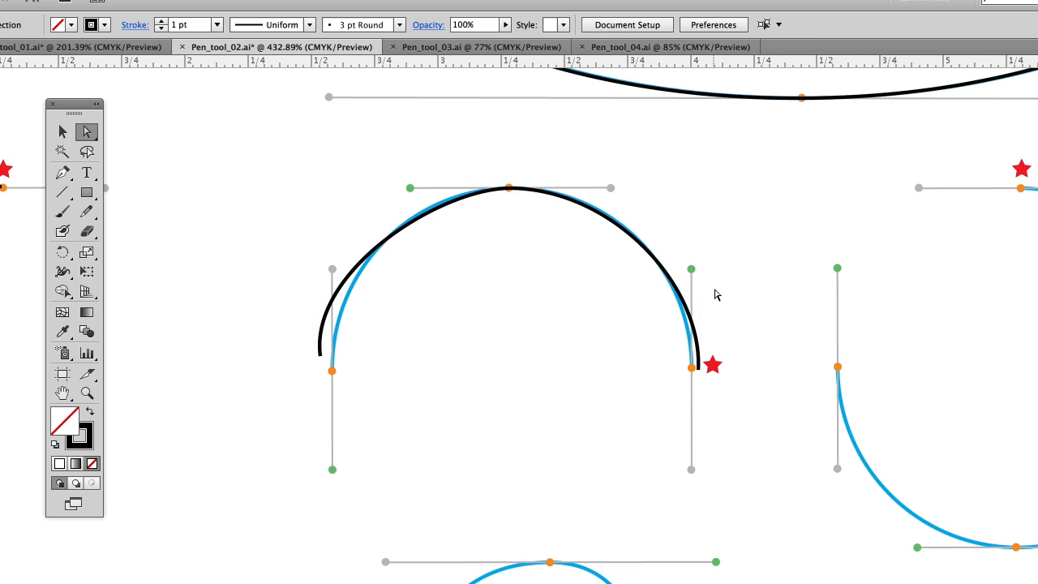
drag(730, 334, 691, 386)
drag(700, 372, 691, 368)
drag(700, 286, 691, 268)
Step: Move the semicircle's left end anchor point onto the template and adjust the handles of its left half to match
drag(321, 355, 331, 371)
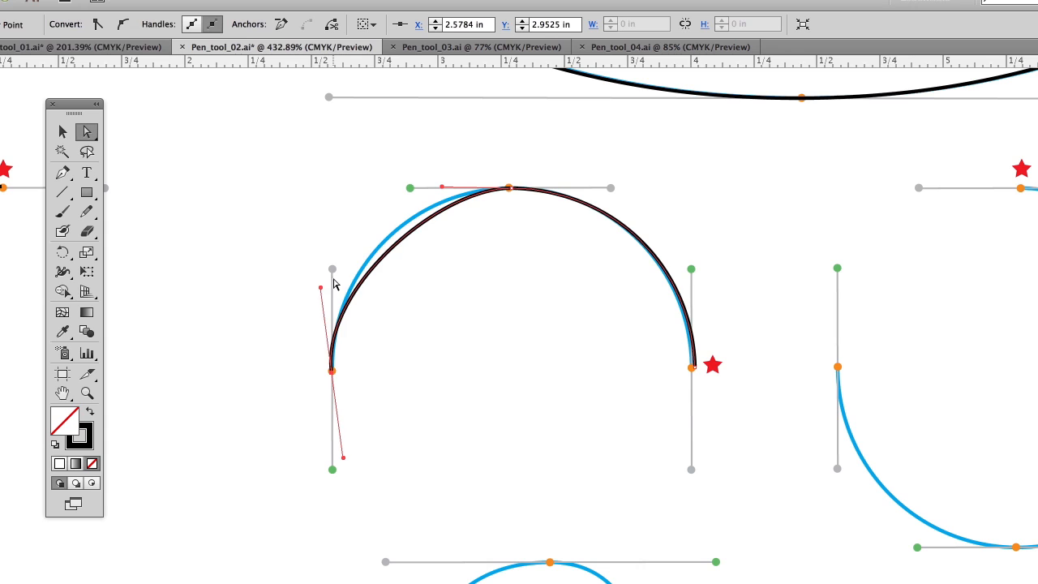
drag(321, 289, 332, 269)
drag(443, 187, 410, 187)
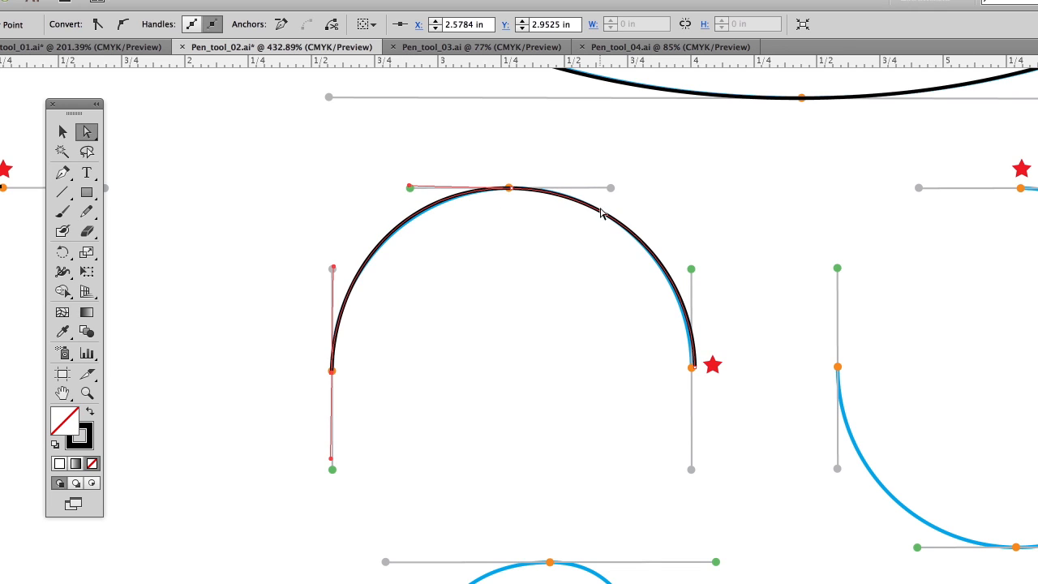
click(694, 366)
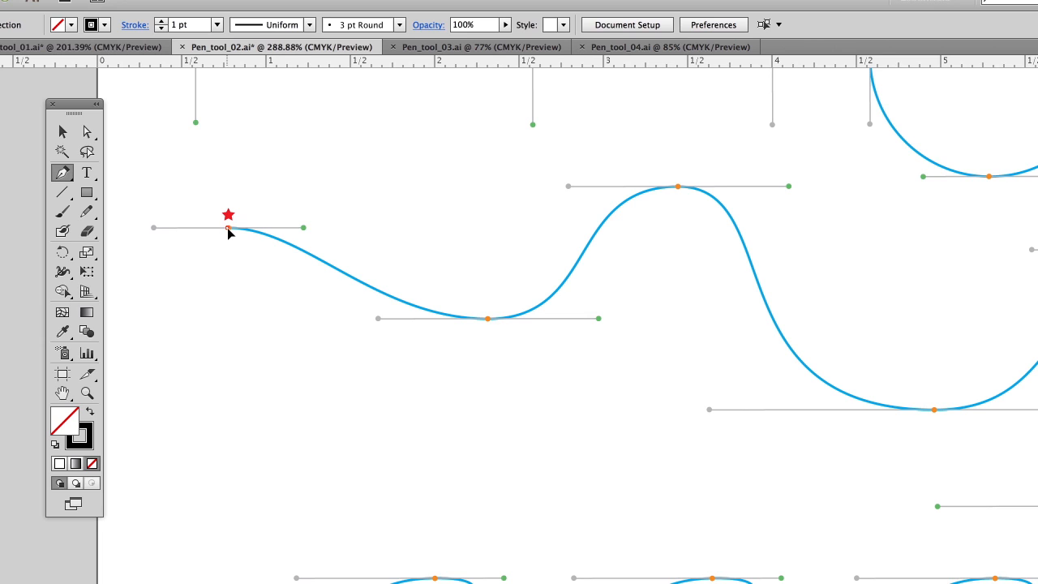
Step: With the Pen tool, trace the wavy template's first two segments from the red star, using horizontal handles matched to the template
drag(228, 228, 286, 235)
key(shift)
drag(307, 233, 307, 233)
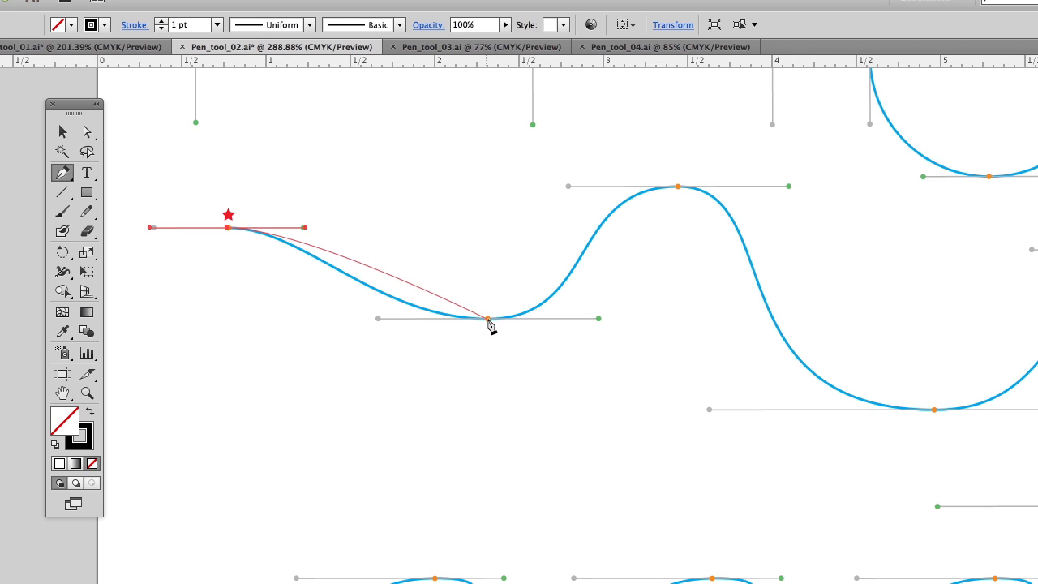
drag(488, 319, 599, 320)
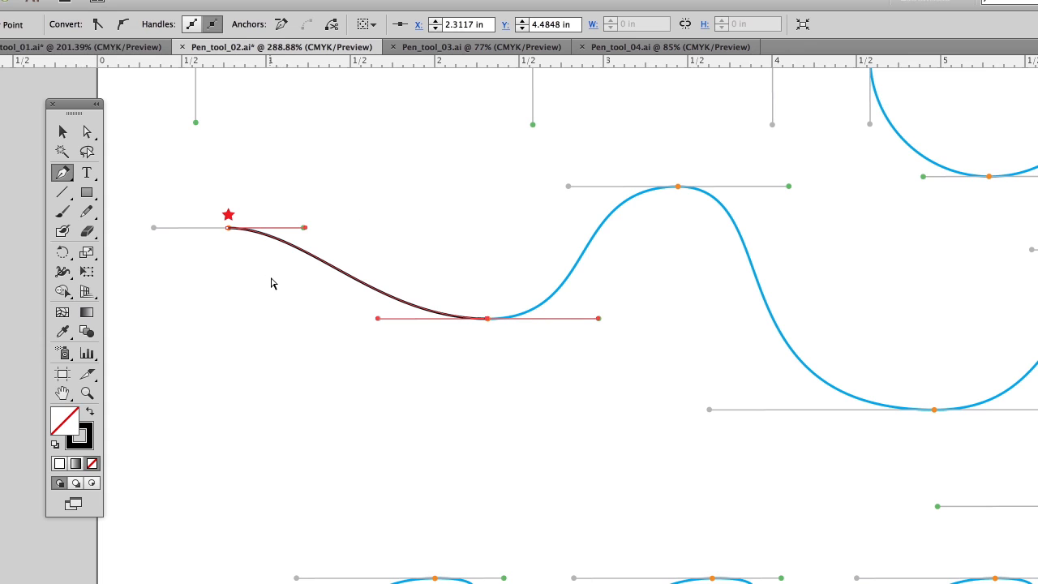
drag(678, 188, 790, 187)
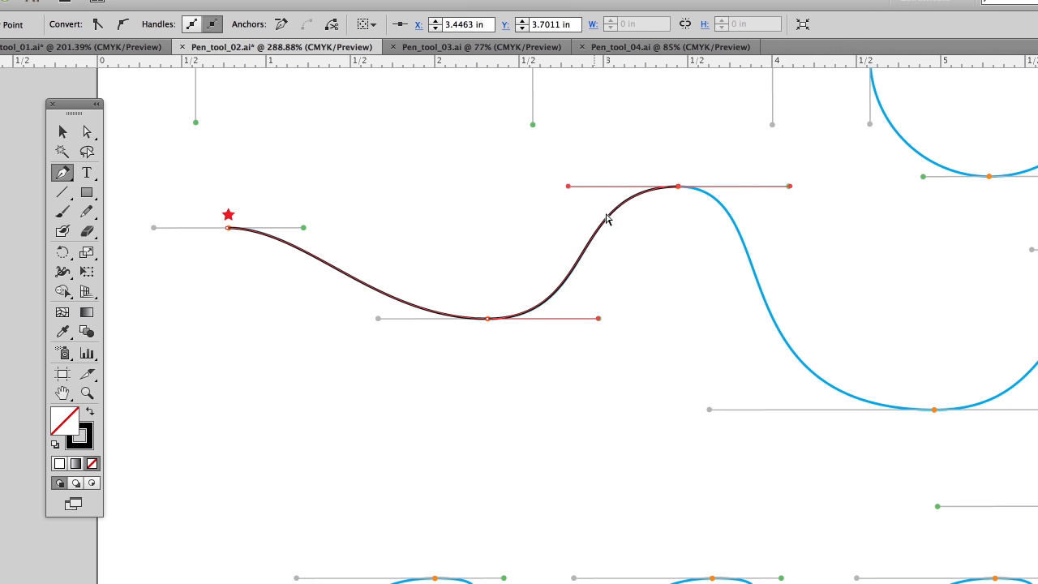
Step: Continue the wavy path through the second trough and second crest to the template's end point, giving each point horizontal handles
drag(834, 315, 362, 278)
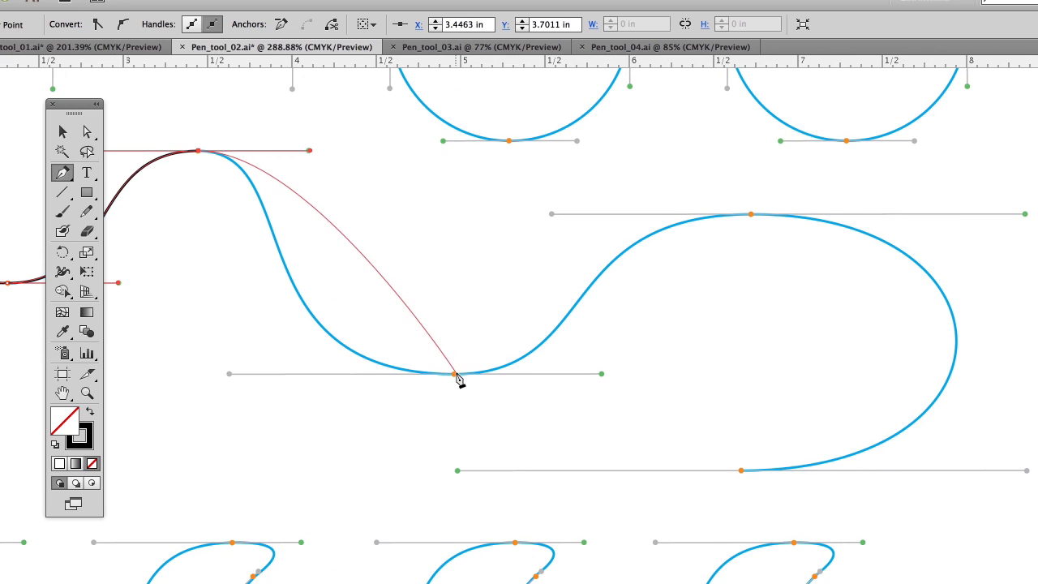
drag(455, 375, 603, 374)
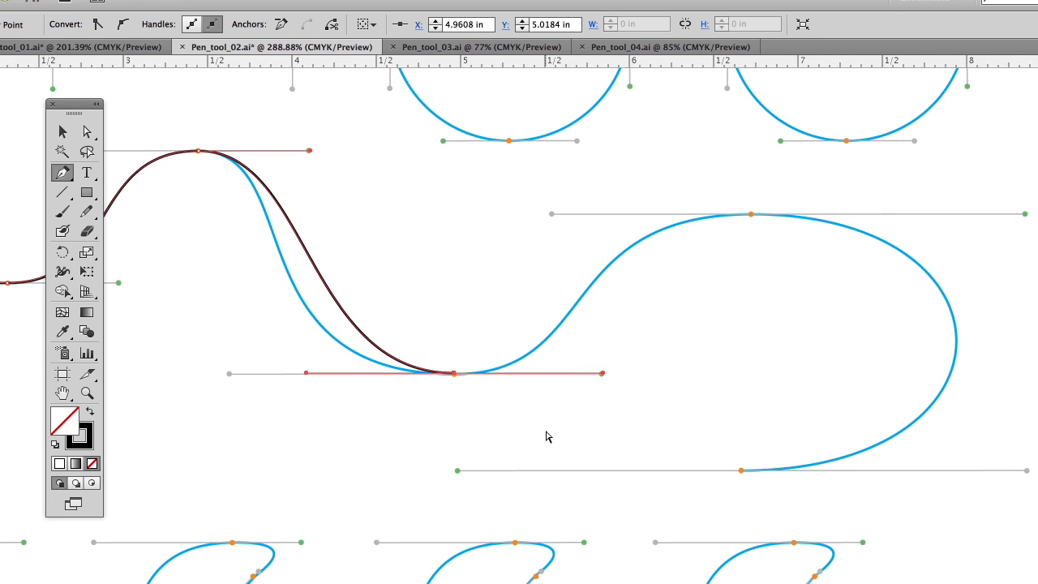
drag(710, 321, 559, 352)
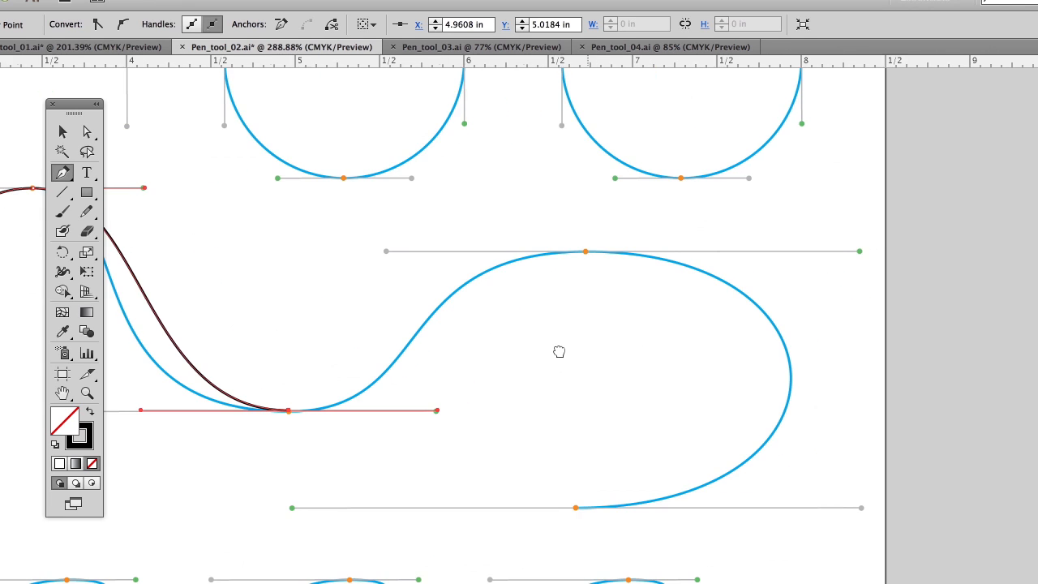
click(582, 253)
drag(582, 254, 784, 266)
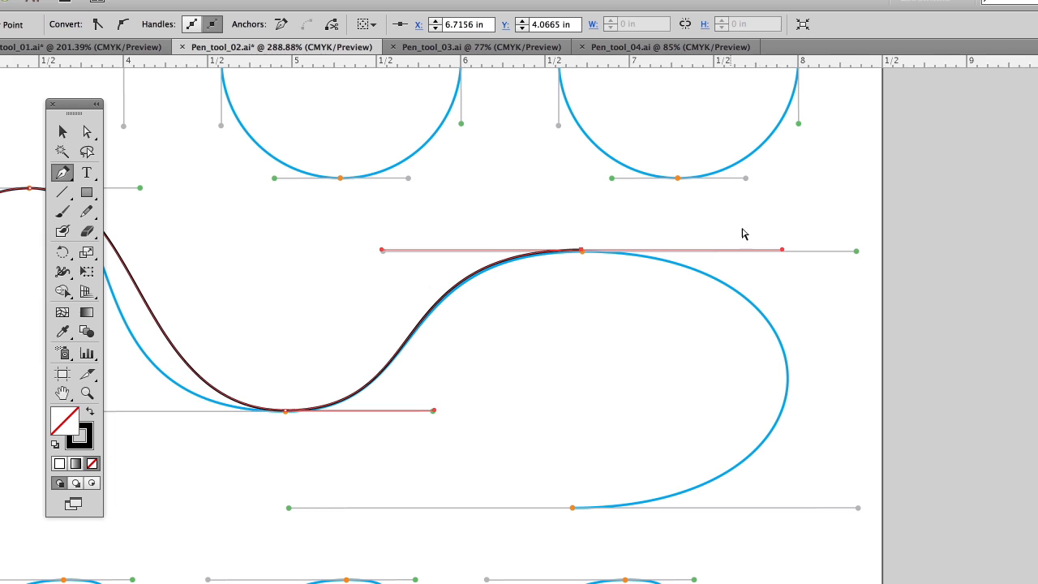
click(573, 509)
drag(573, 508, 291, 511)
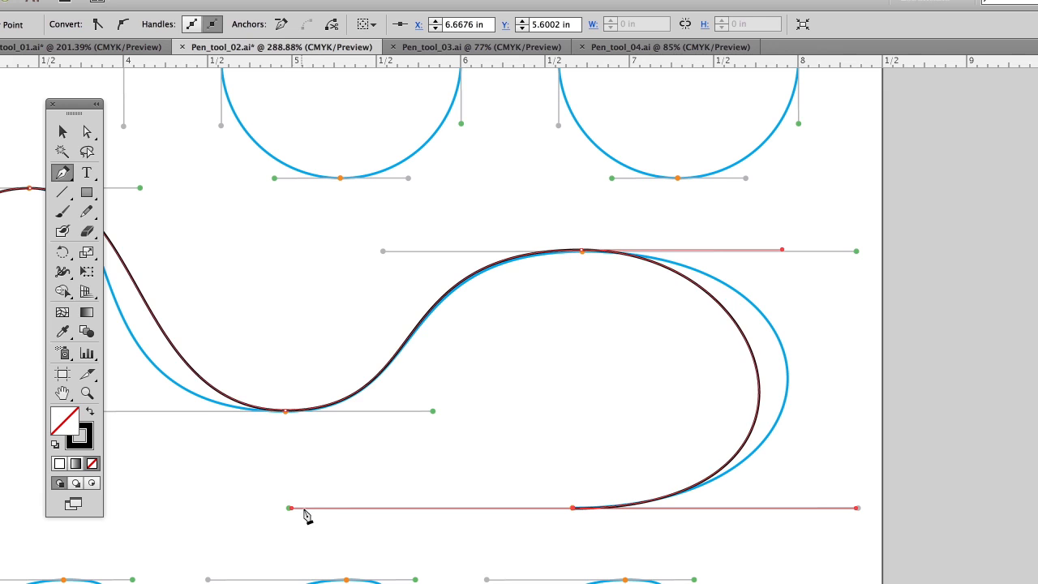
Step: With the Direct Selection tool, extend the left handle of the wavy path's second trough horizontally to the template's grey dot
key(a)
drag(396, 312, 644, 305)
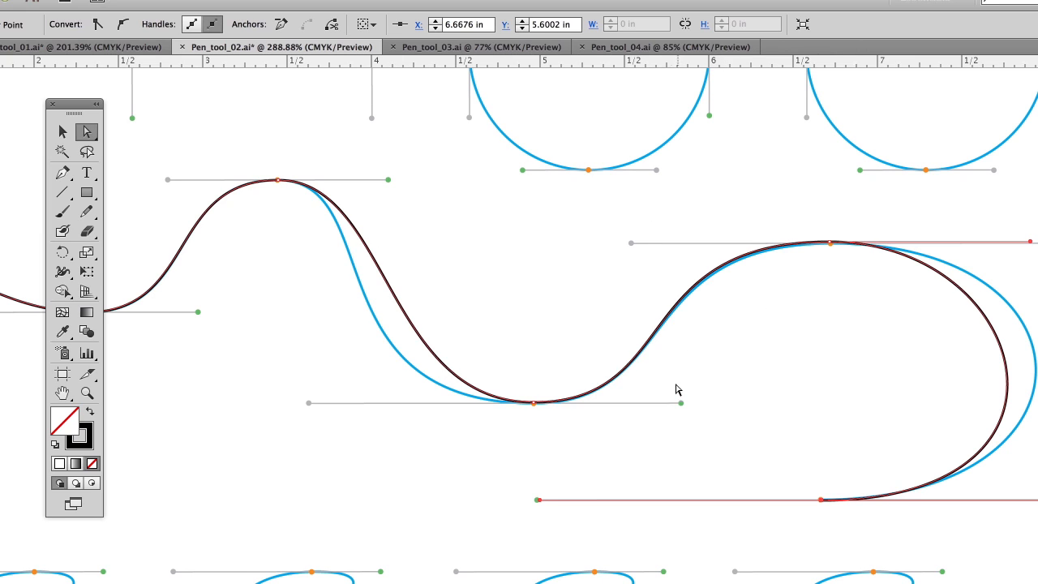
click(576, 357)
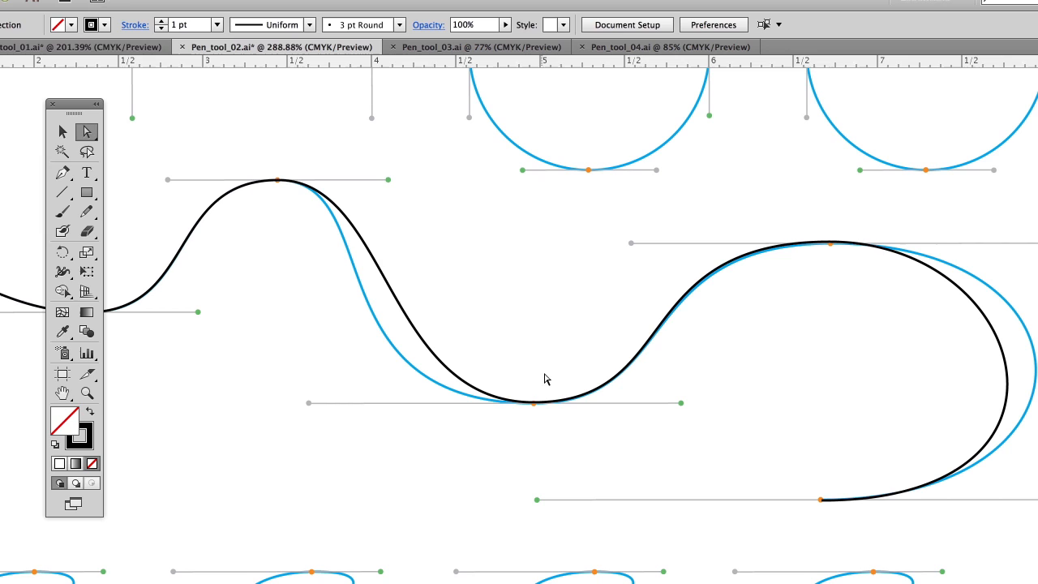
drag(551, 364, 523, 428)
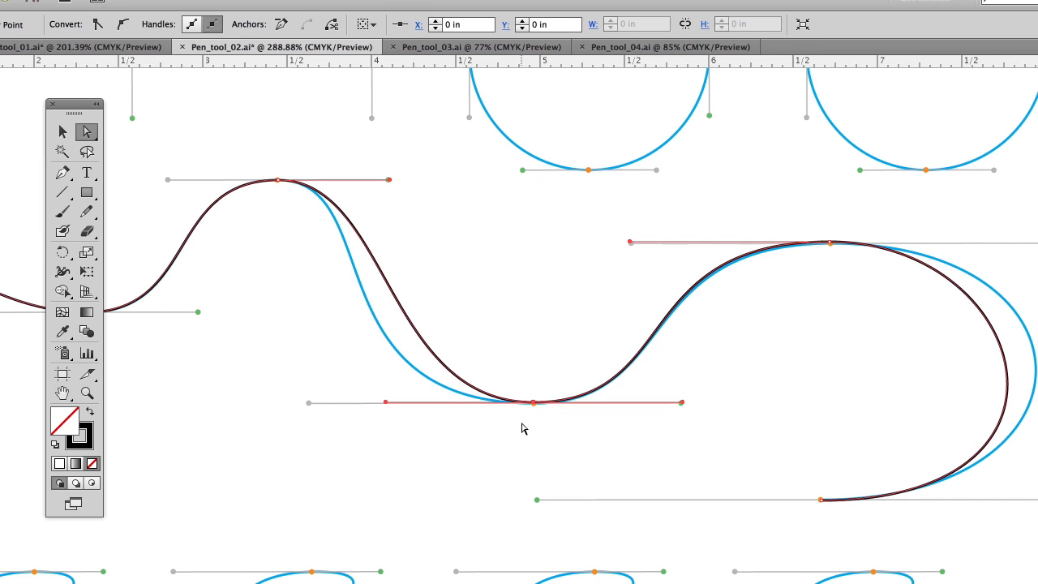
click(621, 343)
click(655, 341)
click(387, 404)
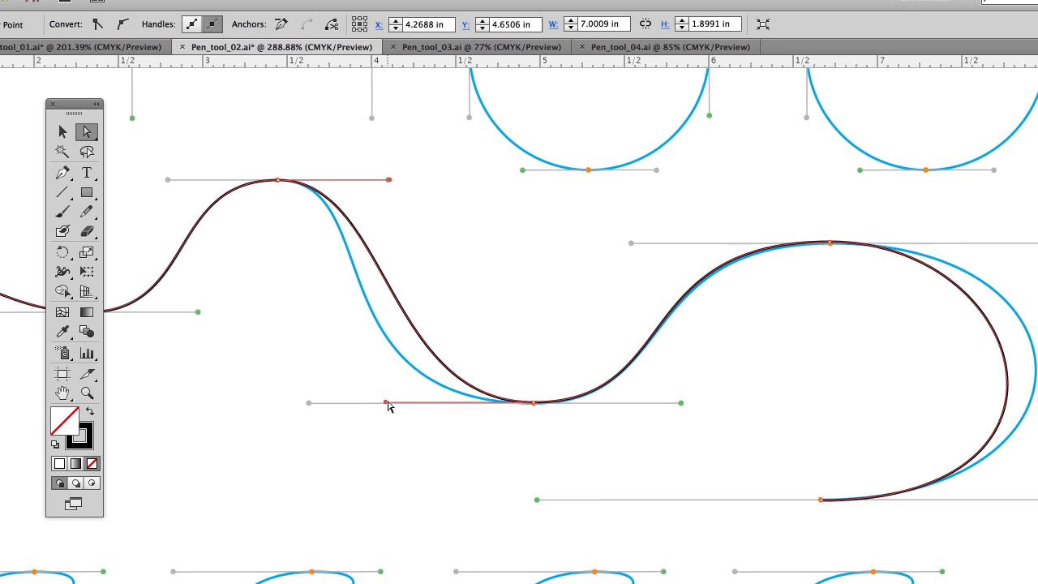
drag(387, 401, 385, 382)
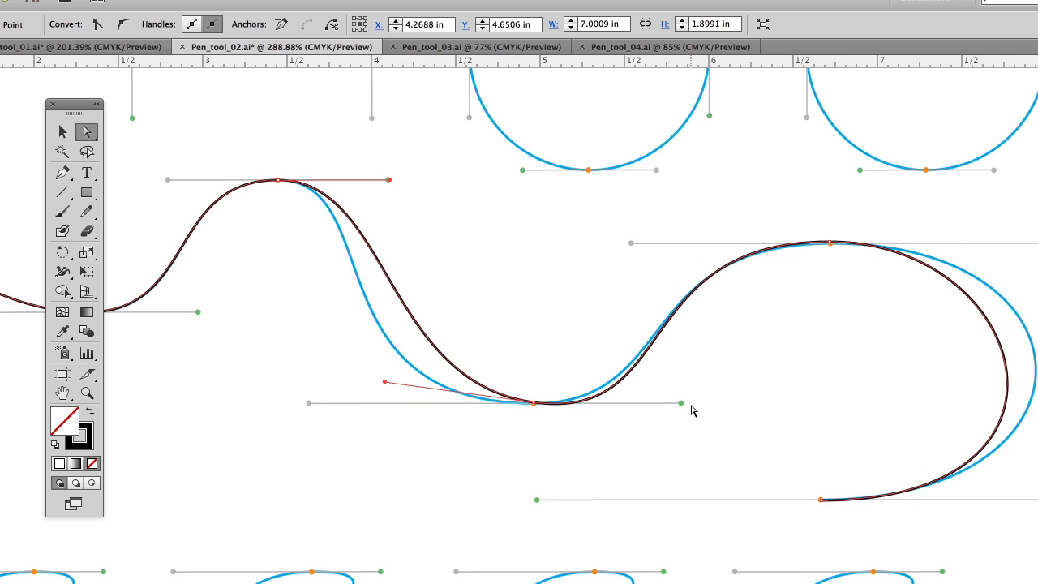
drag(385, 382, 384, 421)
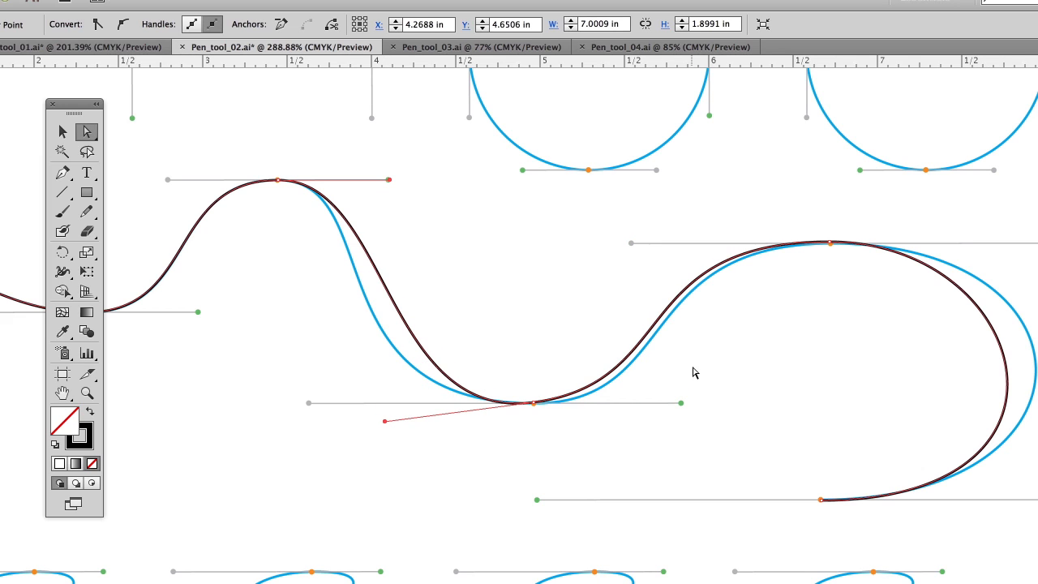
drag(386, 425, 387, 403)
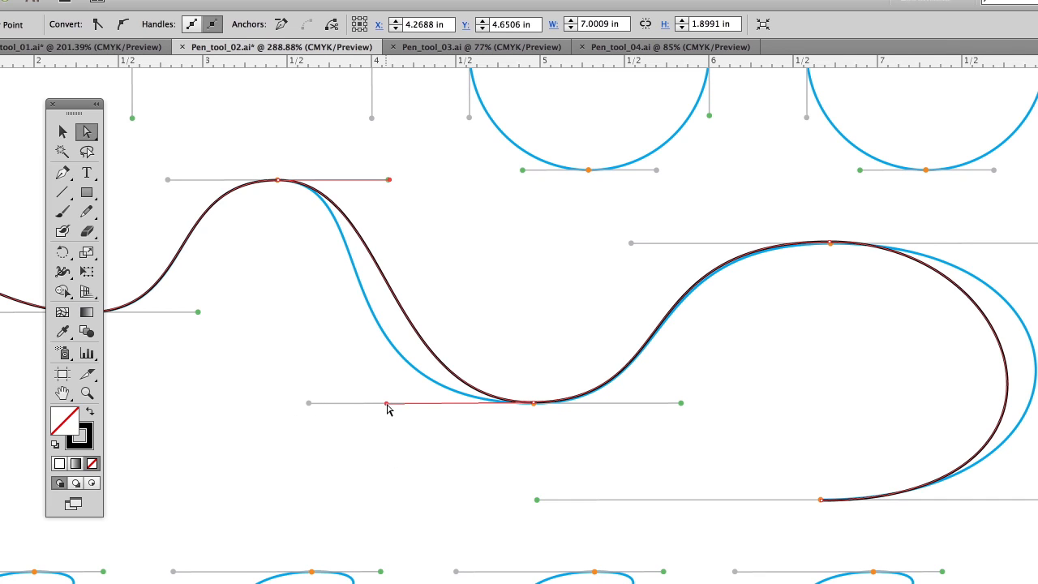
drag(387, 404, 310, 408)
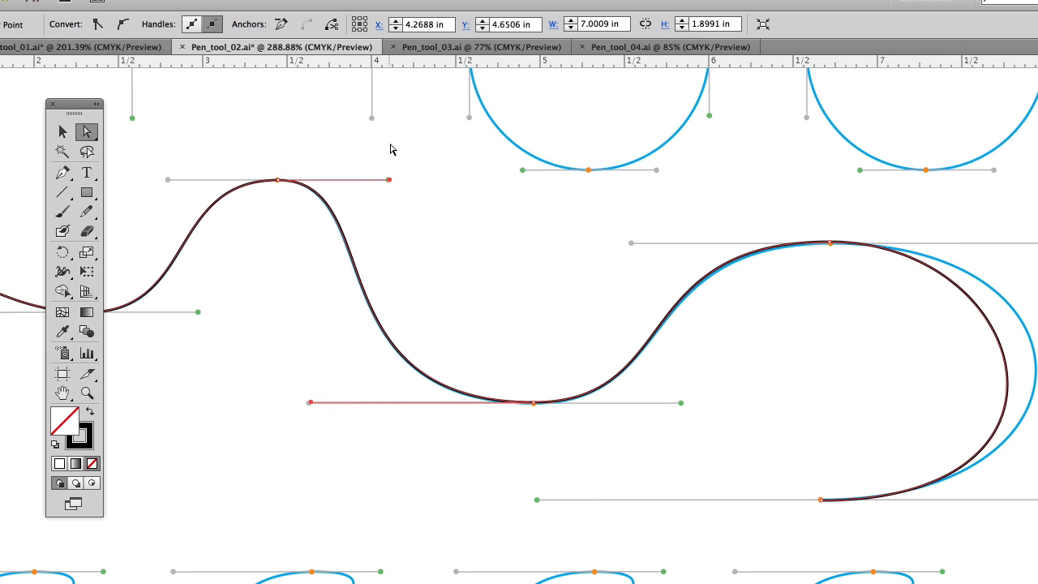
Step: Extend the right handle of the wavy path's second crest to the template's green dot and deselect the path
drag(897, 352, 491, 332)
drag(614, 326, 579, 355)
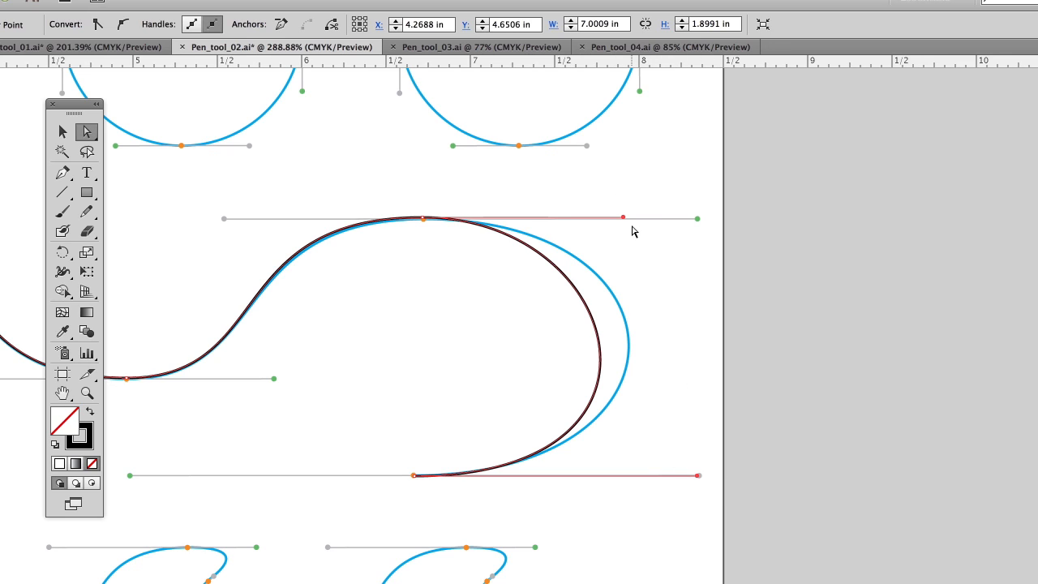
click(423, 217)
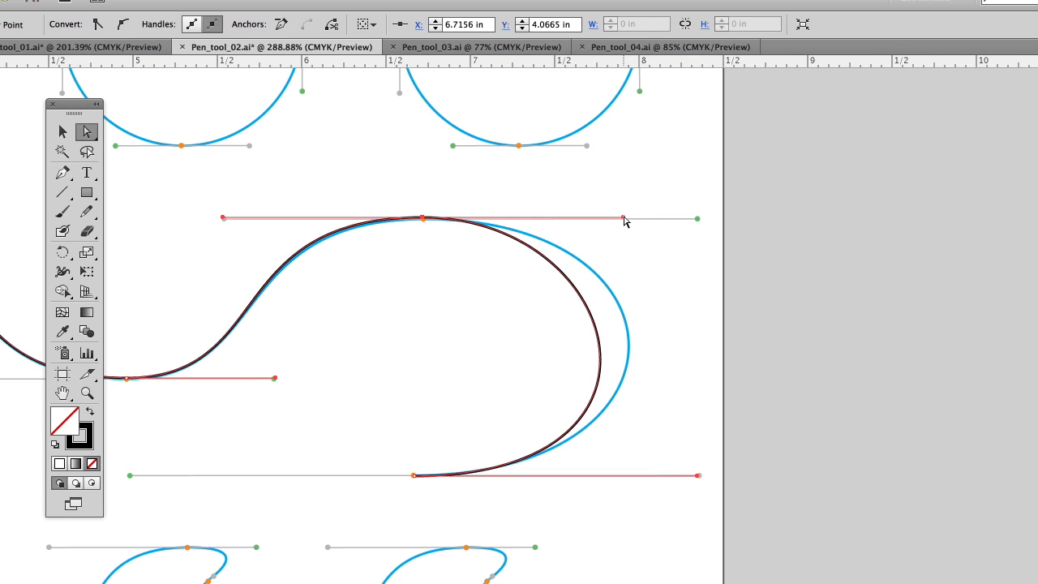
drag(623, 218, 697, 219)
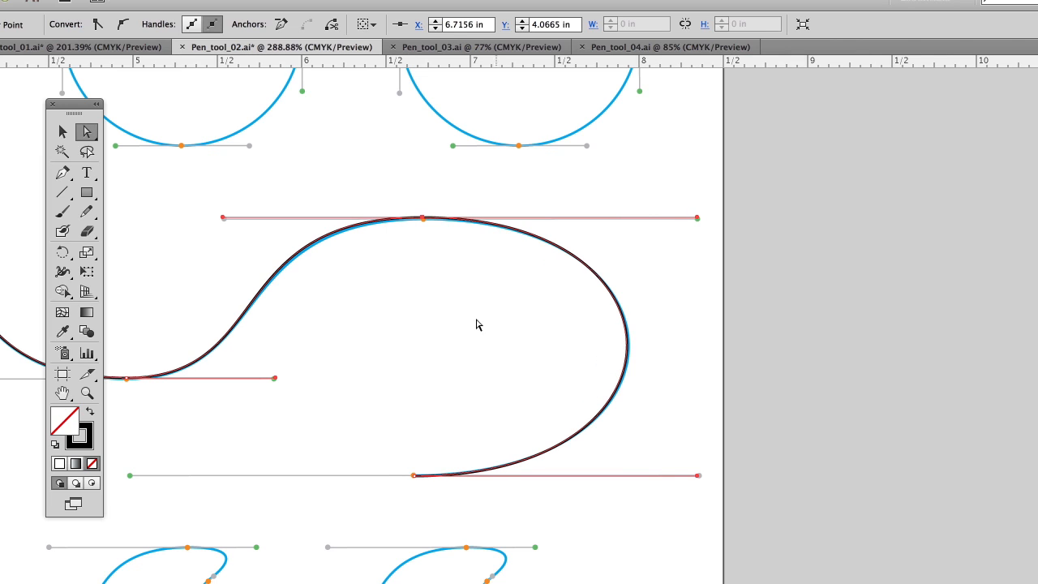
click(437, 364)
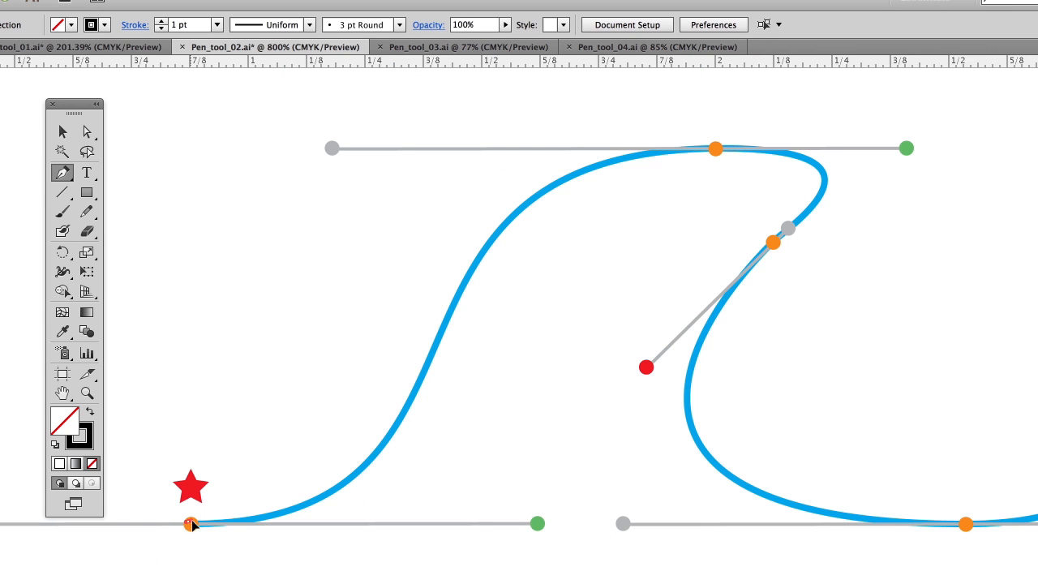
Step: With the Pen tool, trace the curling wave template from the red star through the crest and inner point to the next trough
drag(191, 525, 541, 529)
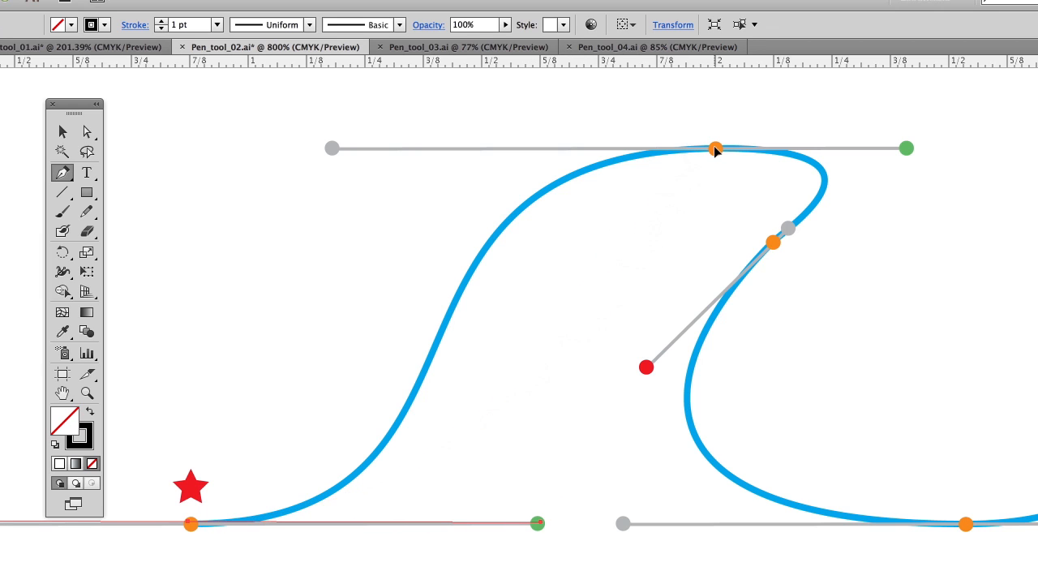
drag(716, 149, 905, 148)
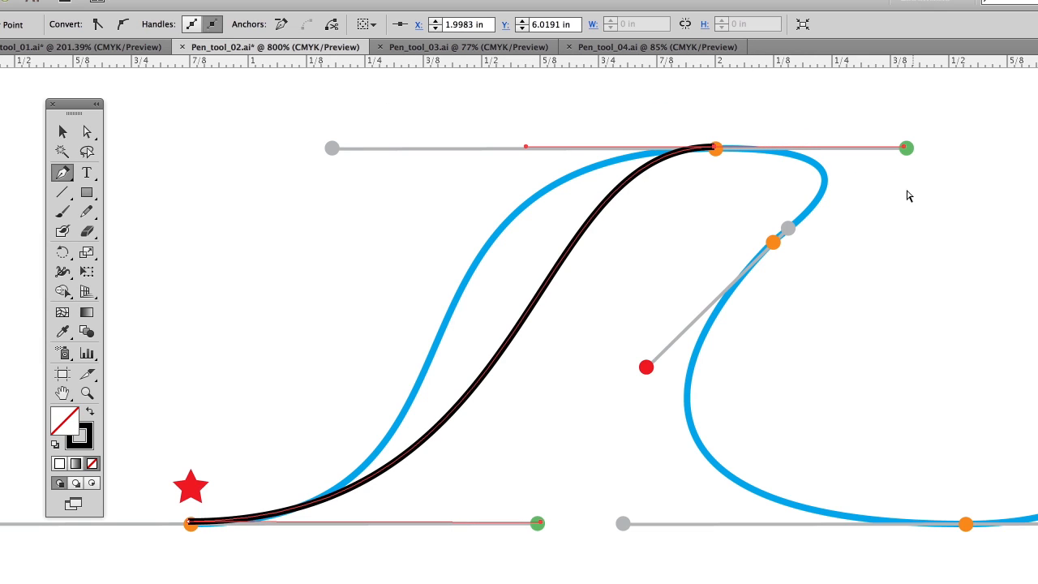
drag(774, 243, 649, 367)
drag(820, 379, 471, 318)
drag(616, 460, 963, 460)
drag(577, 292, 609, 346)
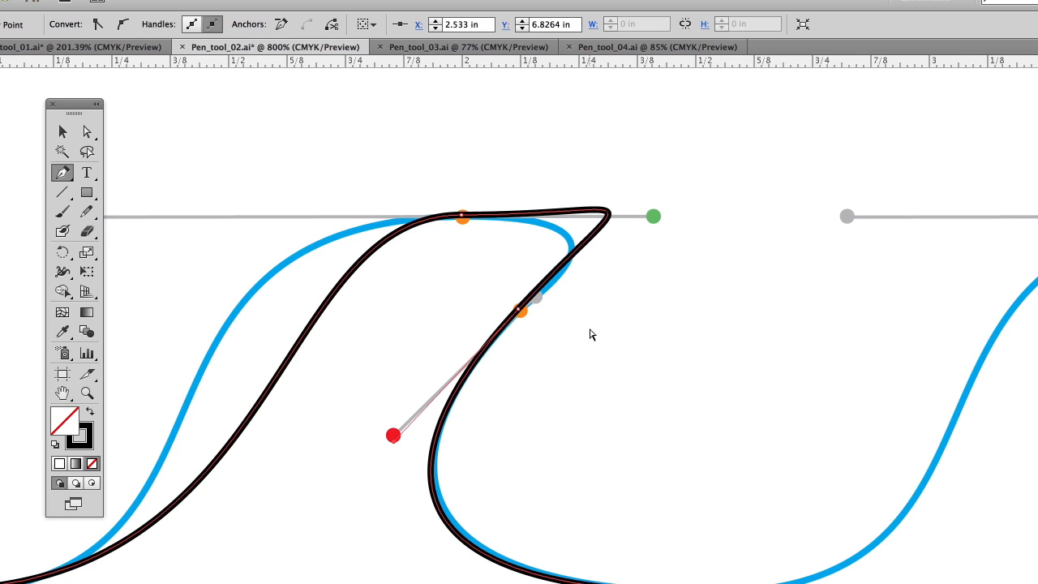
Step: Shorten the inner point's upper handle to its grey dot and extend the crest's left handle to the template's grey dot
super+click(566, 215)
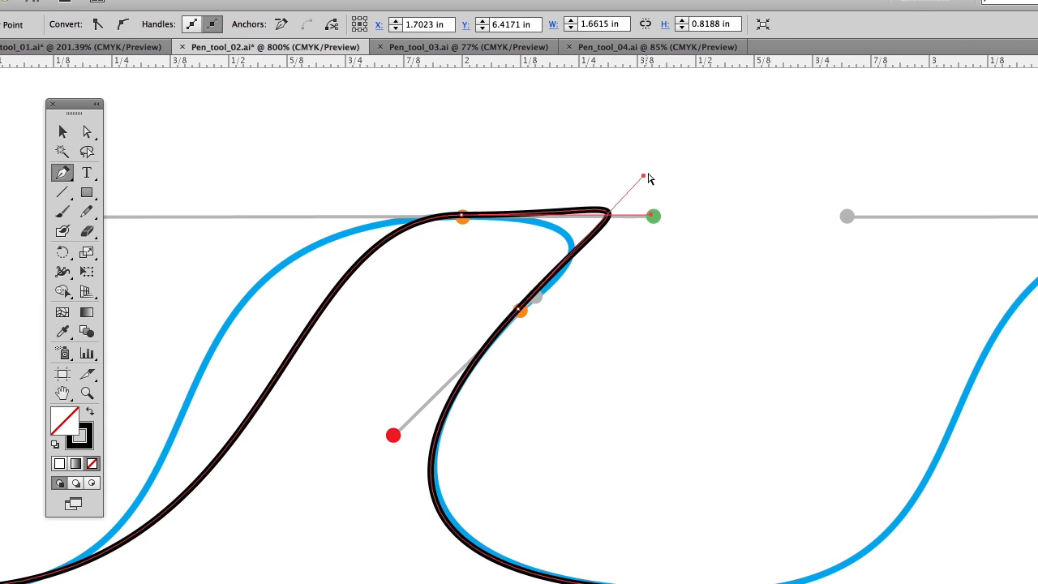
drag(643, 179, 394, 441)
drag(450, 349, 606, 323)
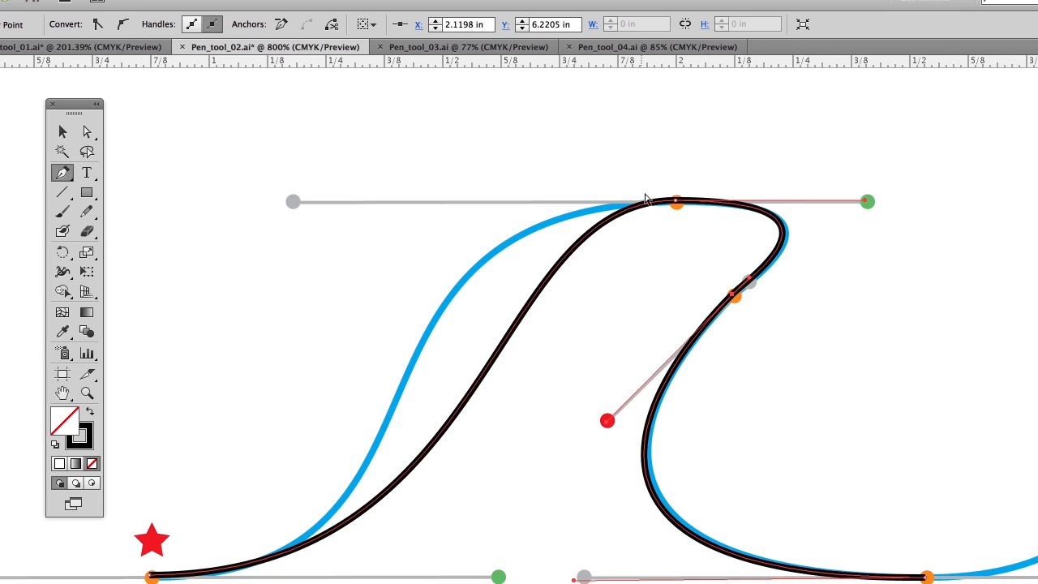
drag(664, 173, 687, 223)
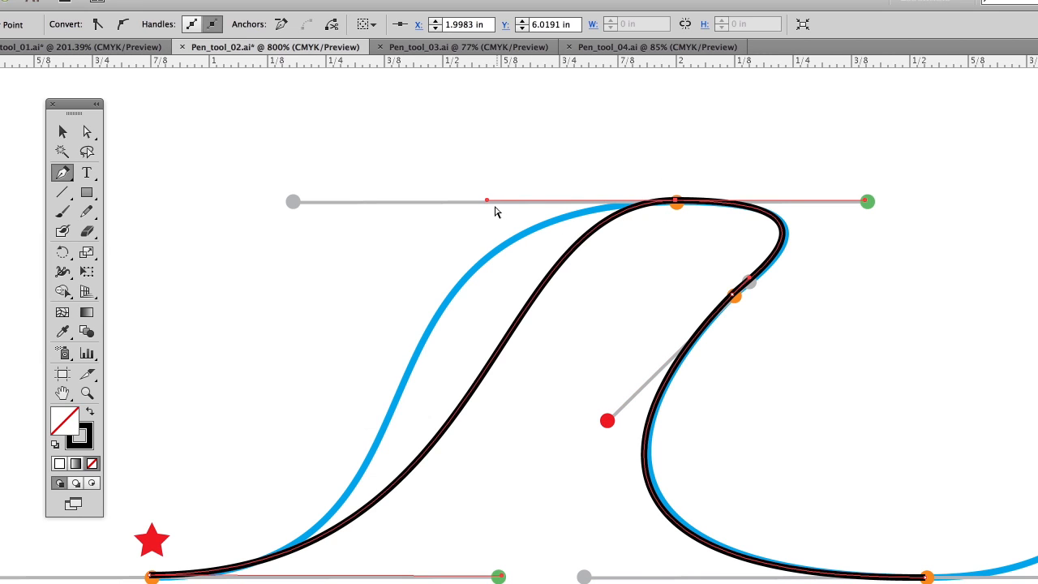
drag(488, 201, 294, 202)
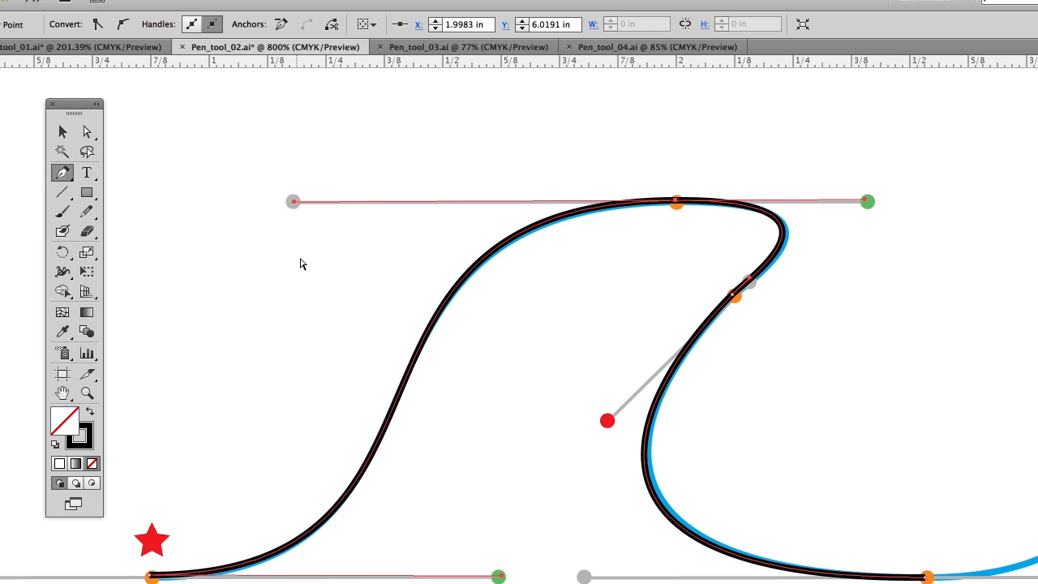
alt+super+click(753, 353)
alt+super+click(752, 353)
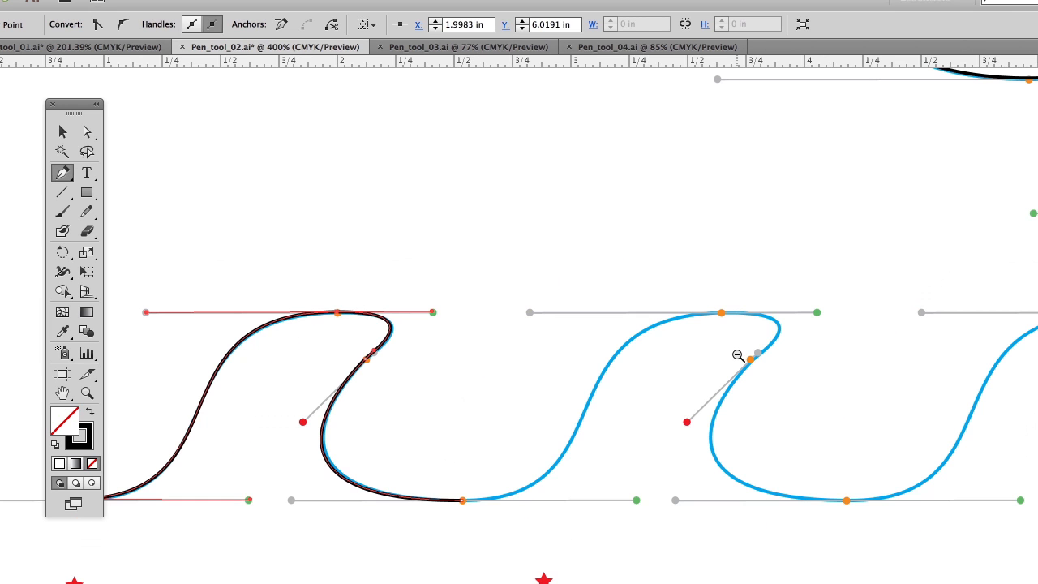
alt+super+click(631, 411)
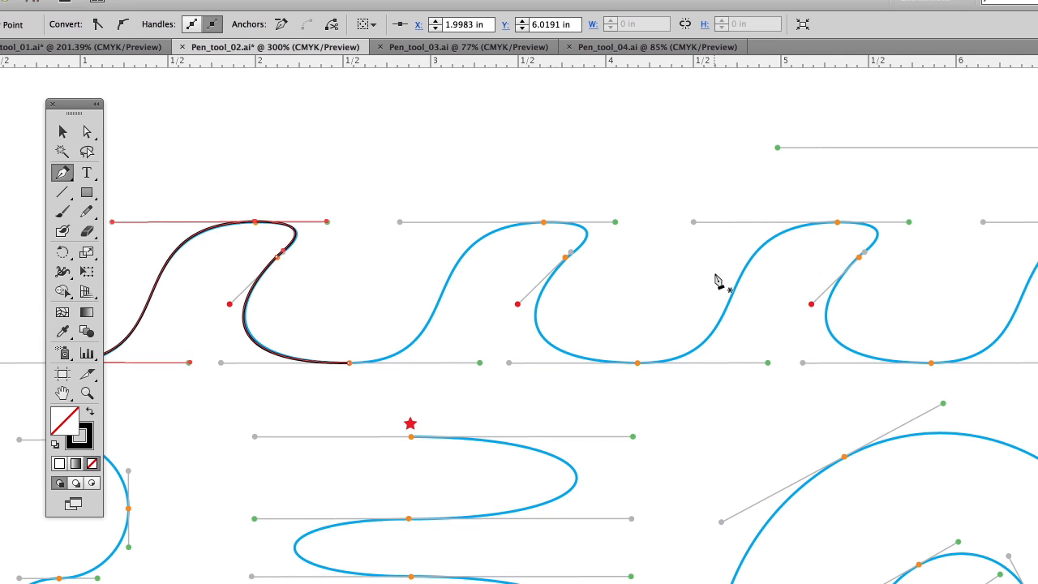
drag(817, 295, 665, 280)
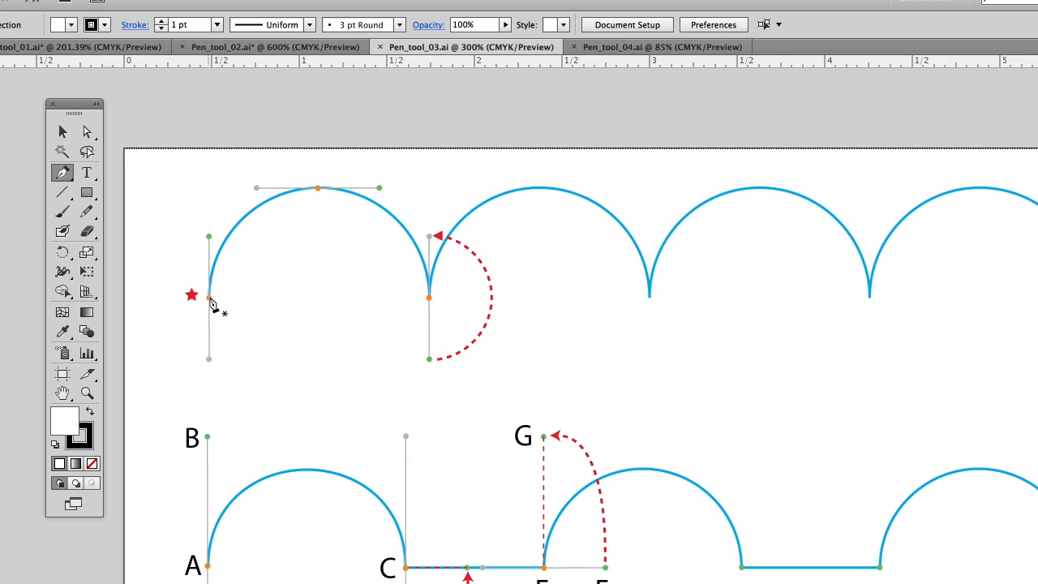
Step: In Pen_tool_03.ai, draw a path from the red star through the first two scallop cusps with roughly vertical handles, and set no fill
drag(208, 298, 208, 185)
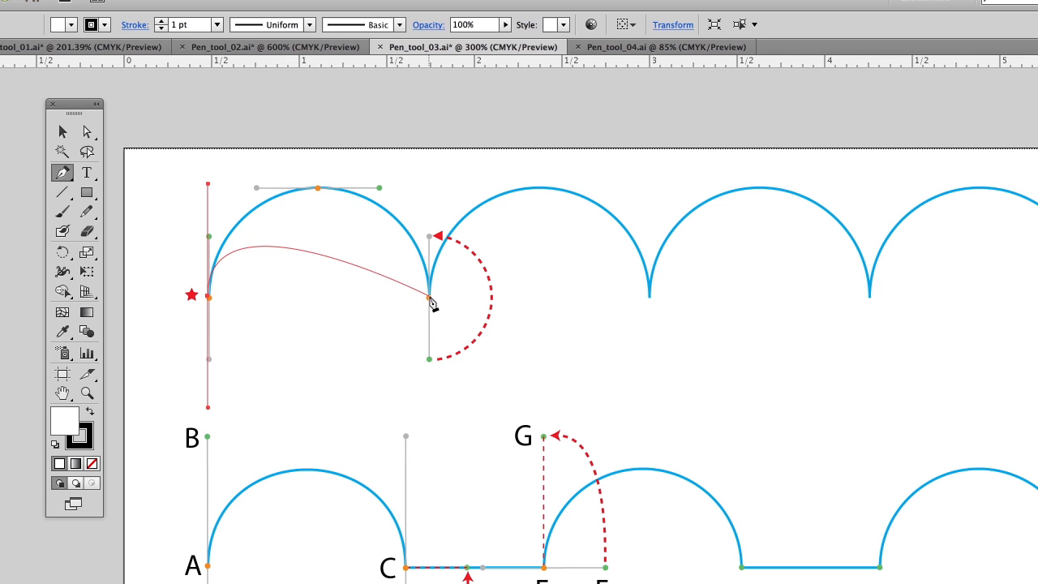
drag(429, 297, 427, 435)
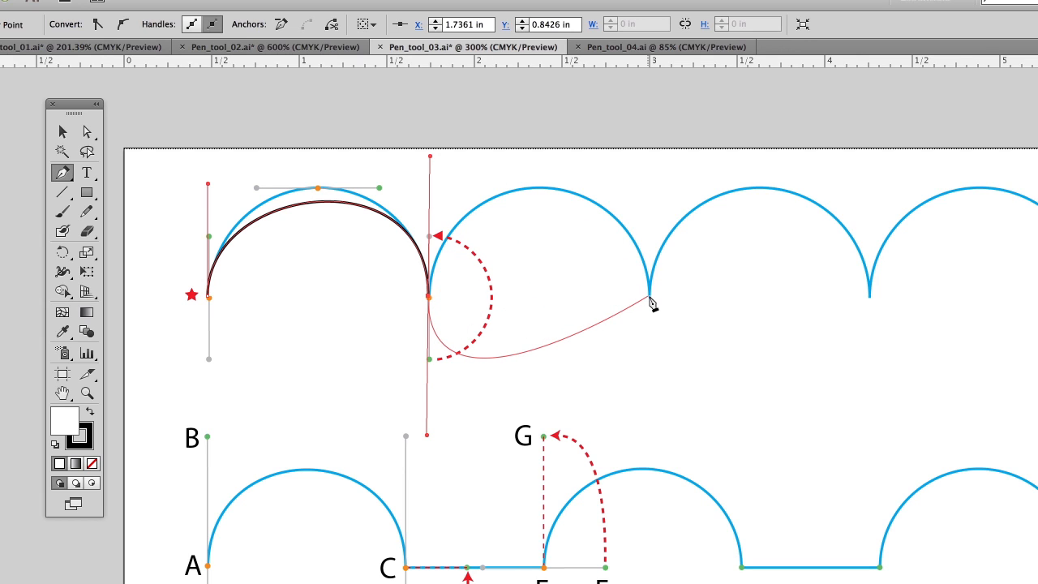
drag(649, 295, 662, 392)
key(super)
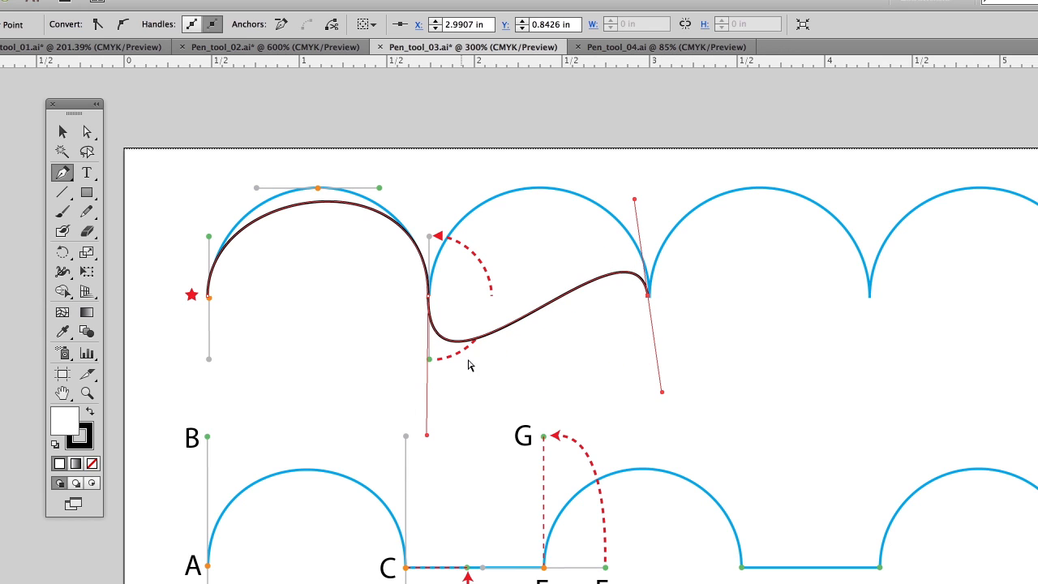
click(92, 463)
key(super)
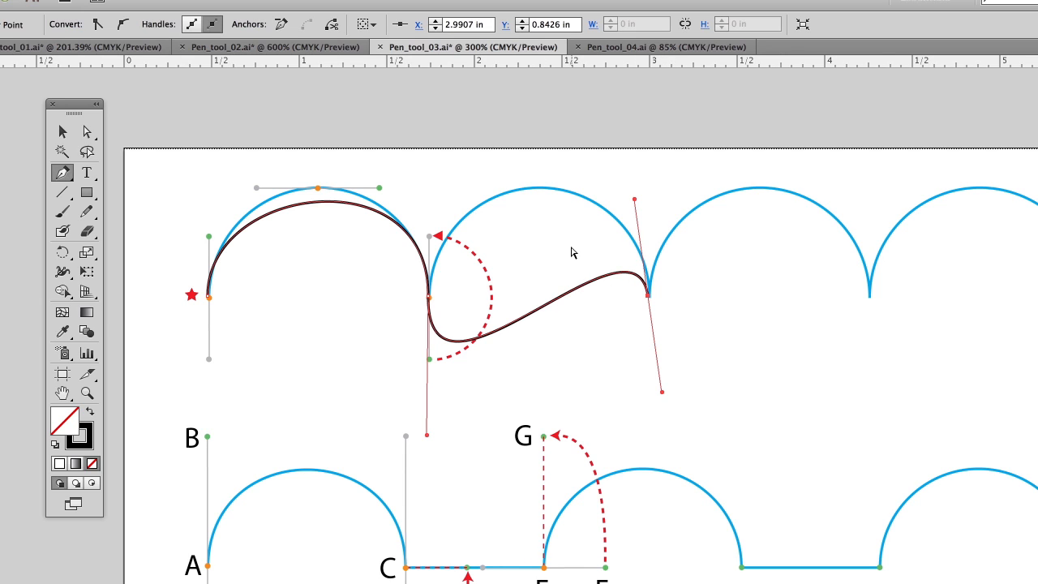
Step: Break the handles at the cusp between the first two scallops and swing the outgoing handle upward so the second segment arches
drag(452, 283, 418, 308)
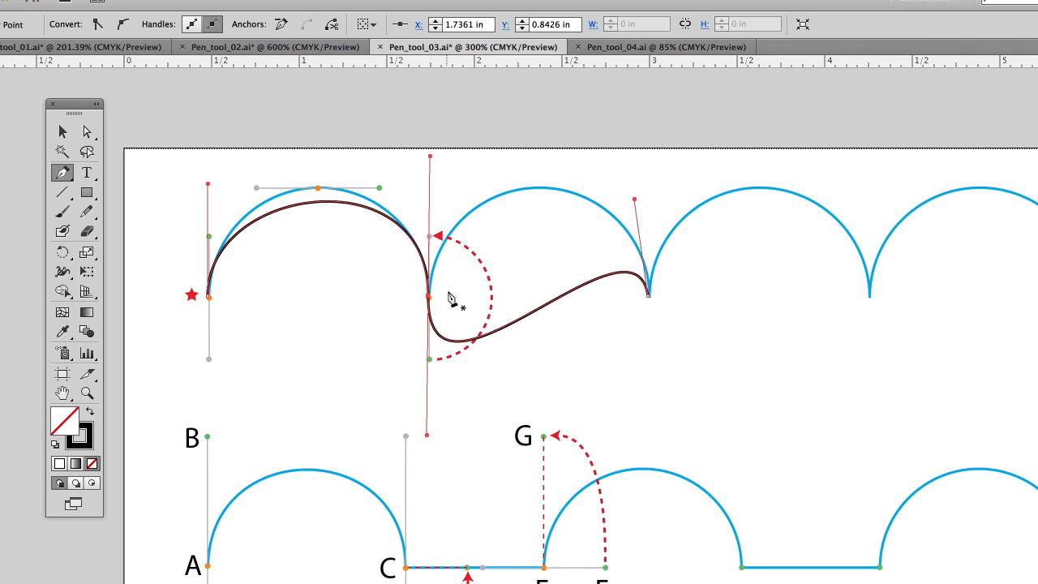
mouse_move(430, 439)
mouse_down()
mouse_move(463, 431)
mouse_move(389, 418)
mouse_move(427, 419)
mouse_up()
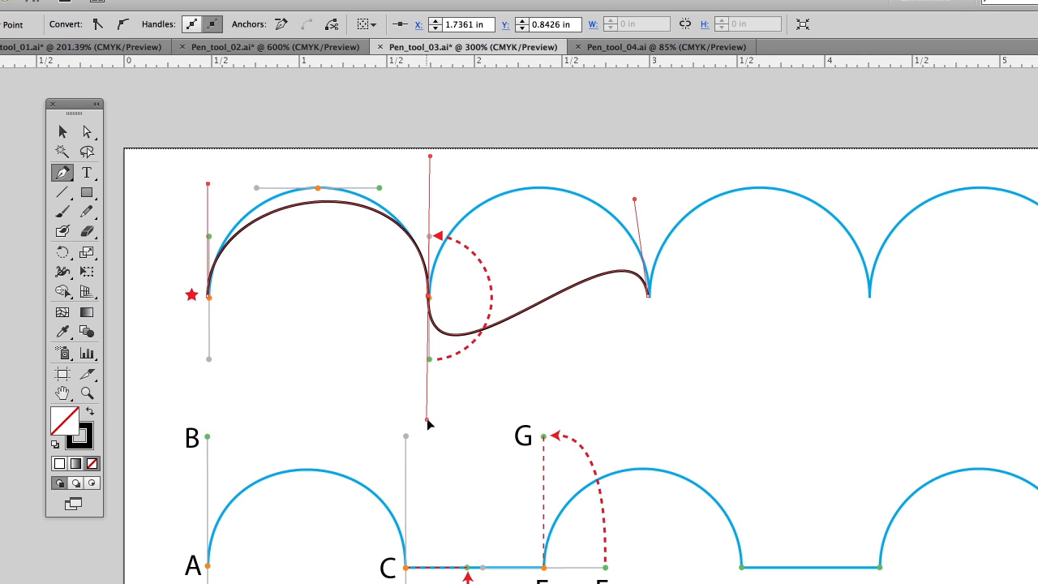
drag(429, 422, 443, 153)
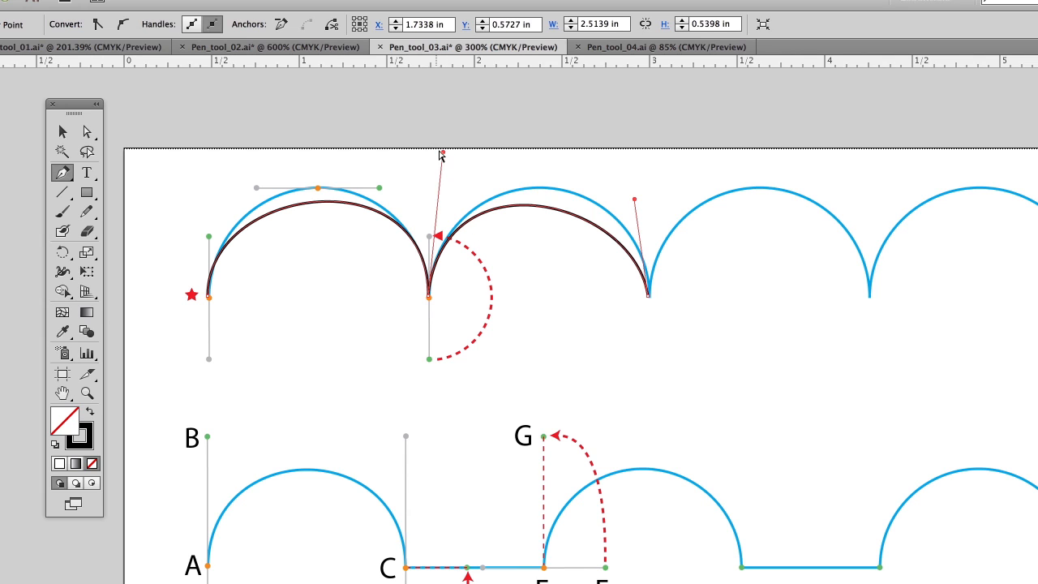
drag(443, 152, 463, 142)
Step: At the cusp between the first two scallops, lengthen the incoming handle upward and bring the outgoing handle closer to vertical
click(406, 216)
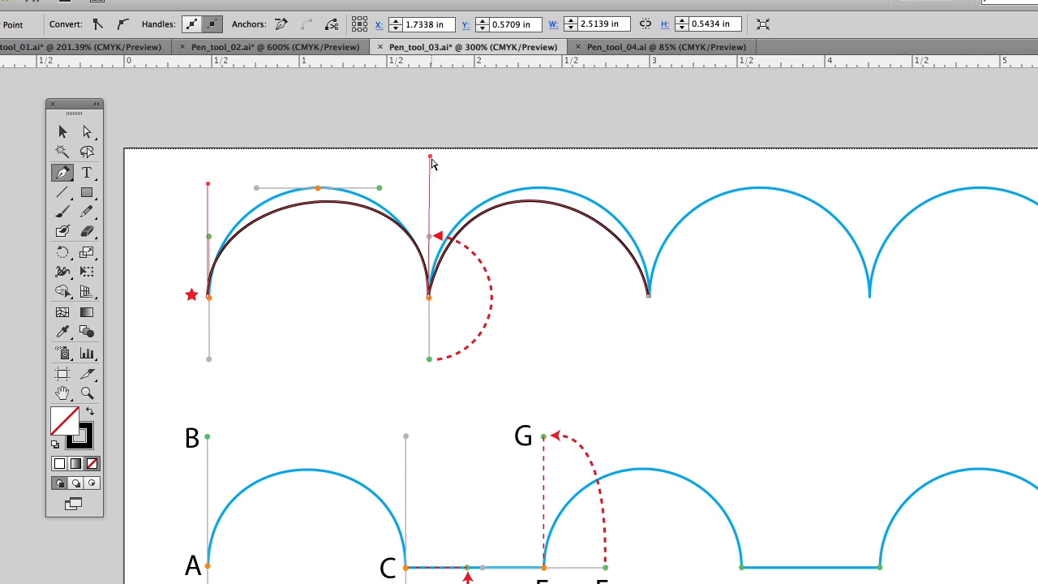
click(403, 162)
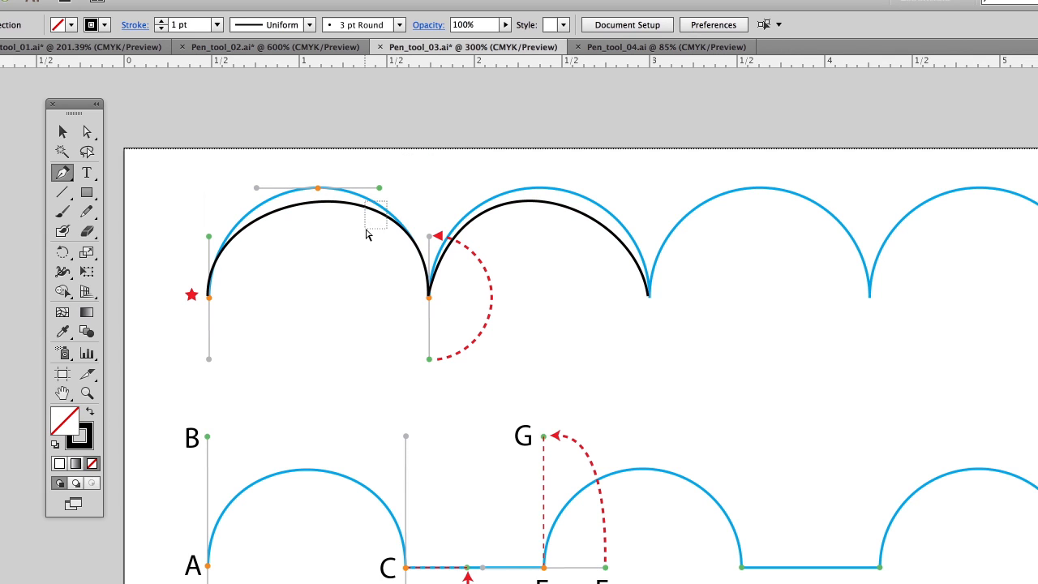
click(374, 213)
mouse_move(430, 158)
mouse_down()
mouse_move(414, 148)
mouse_move(425, 143)
mouse_up()
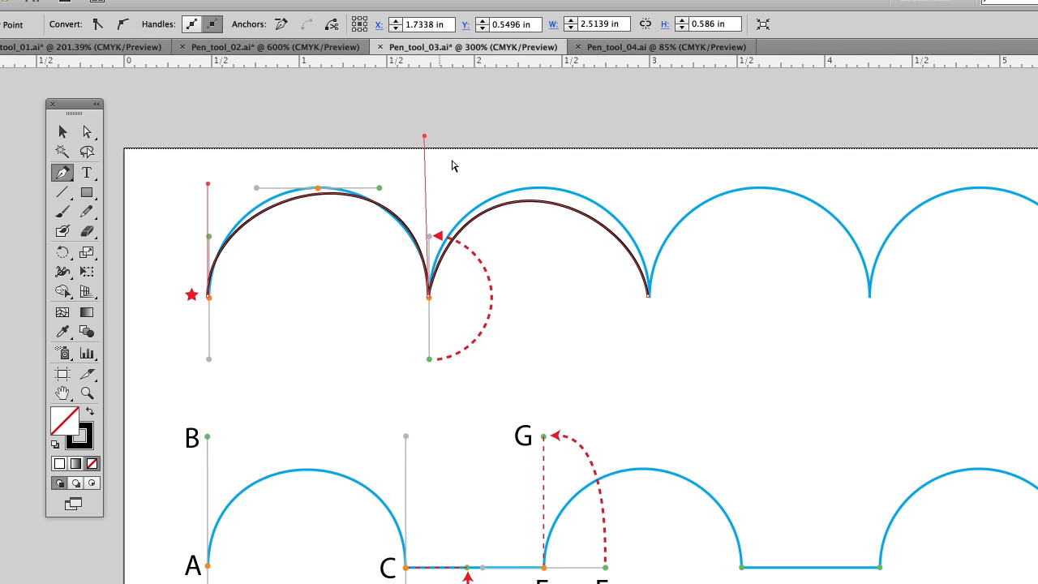
drag(420, 315, 447, 281)
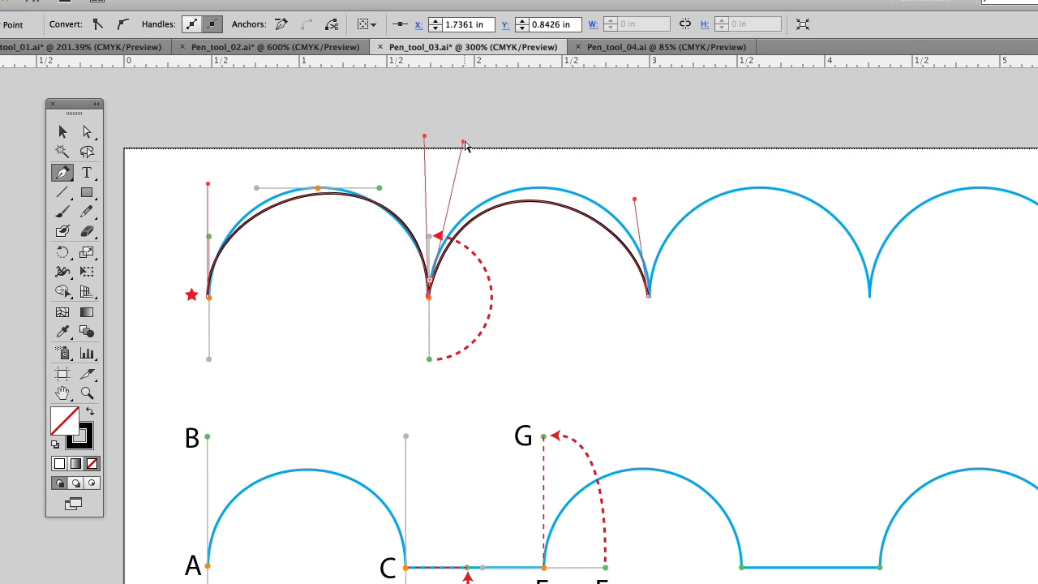
drag(465, 144, 437, 138)
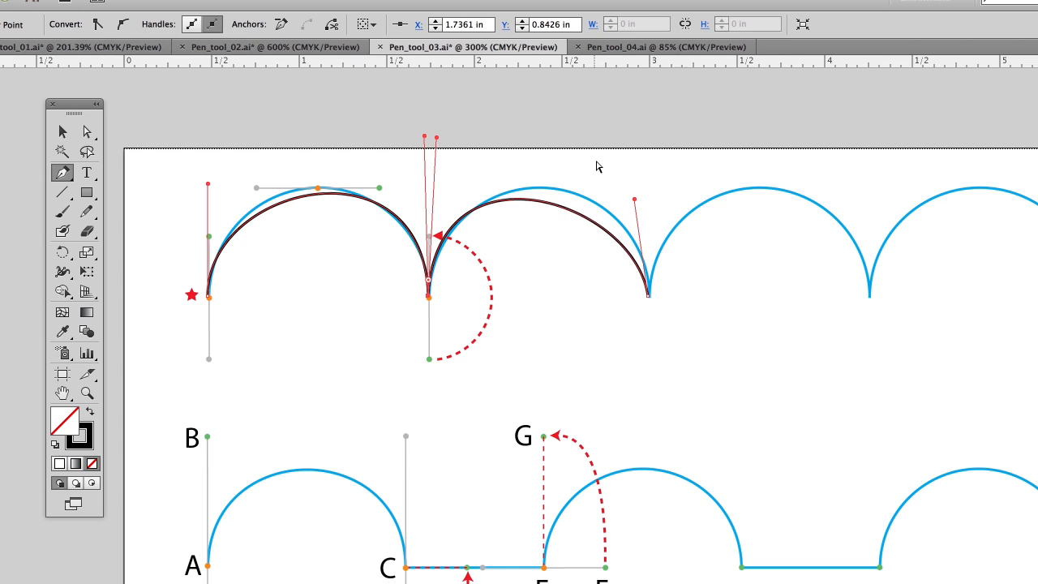
Step: Raise the second scallop's end handle and the first scallop's starting handle so both arches match the template
super+click(629, 203)
super+click(586, 215)
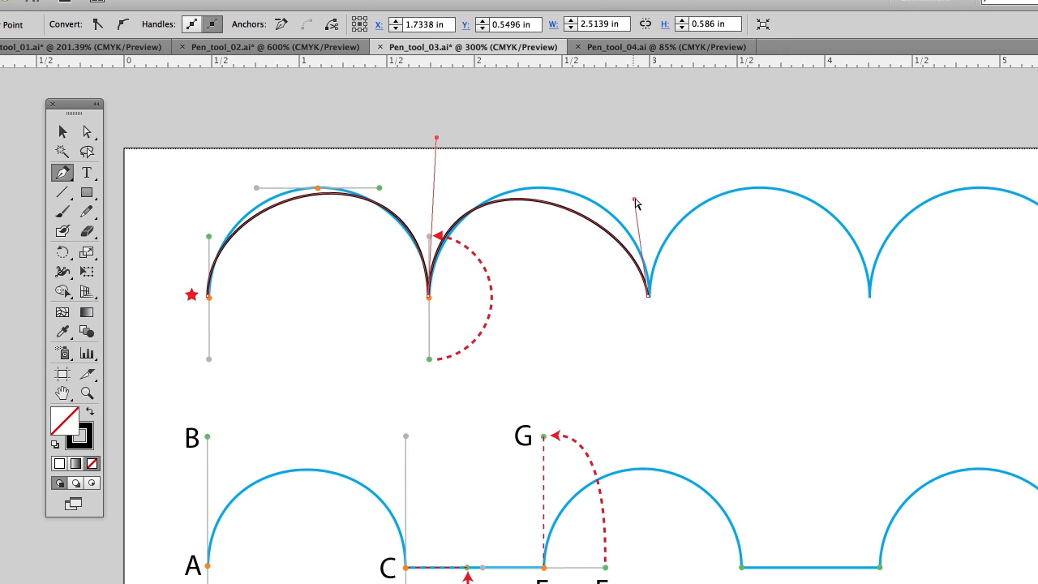
drag(635, 199, 650, 163)
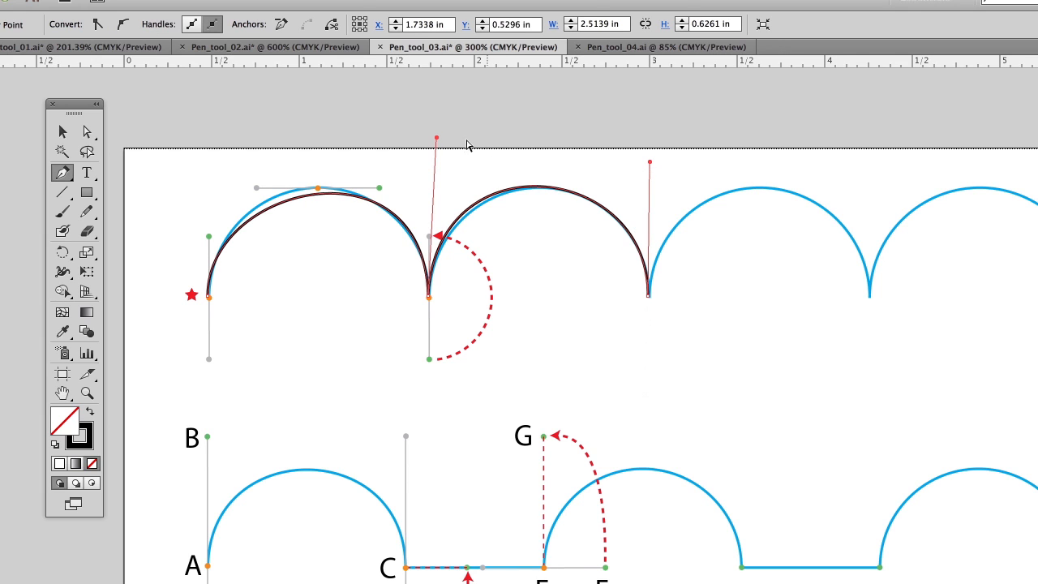
drag(437, 142, 440, 139)
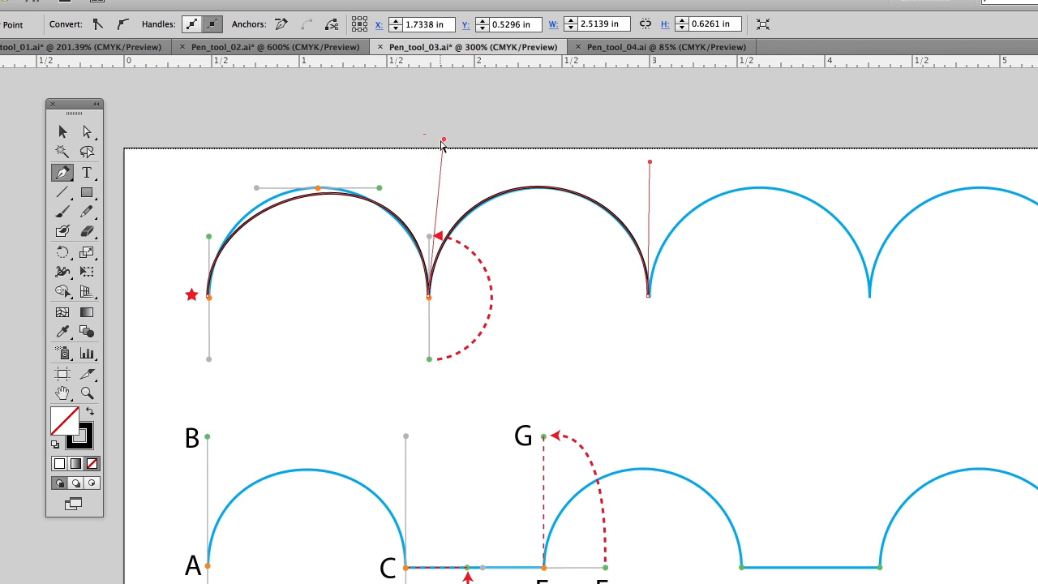
click(292, 205)
drag(209, 185, 208, 166)
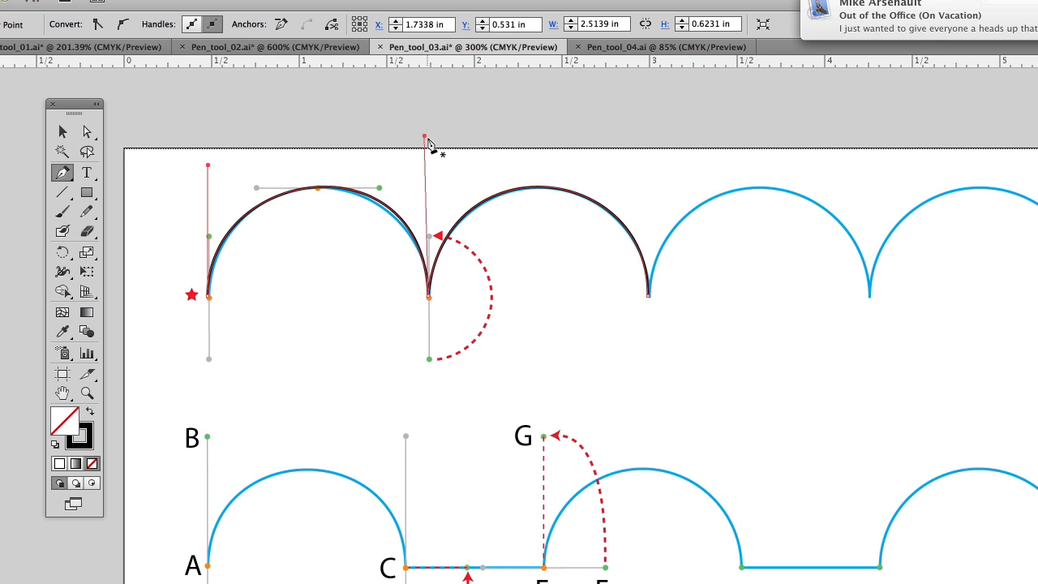
drag(725, 265, 412, 265)
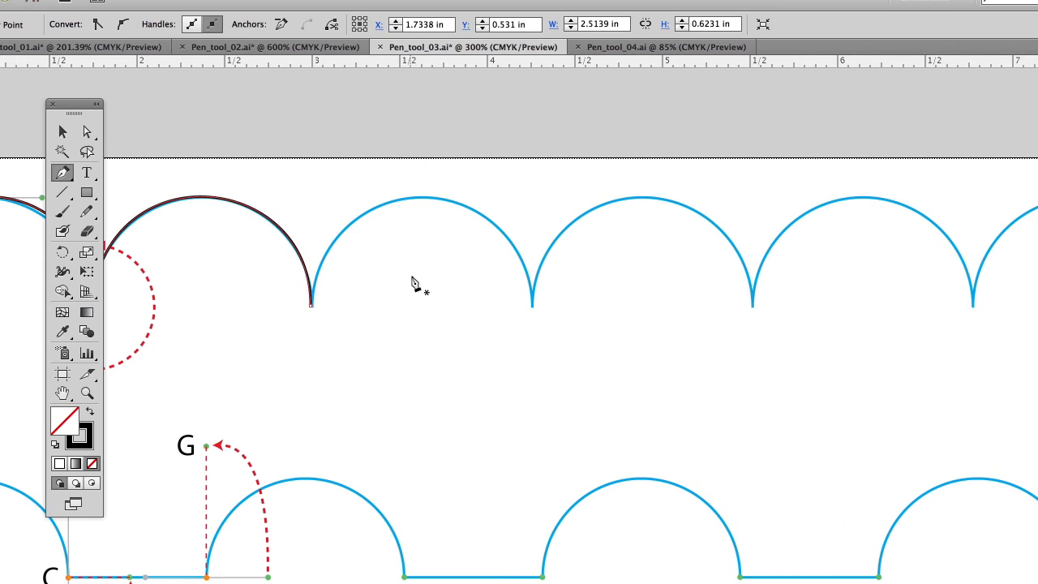
drag(532, 306, 530, 385)
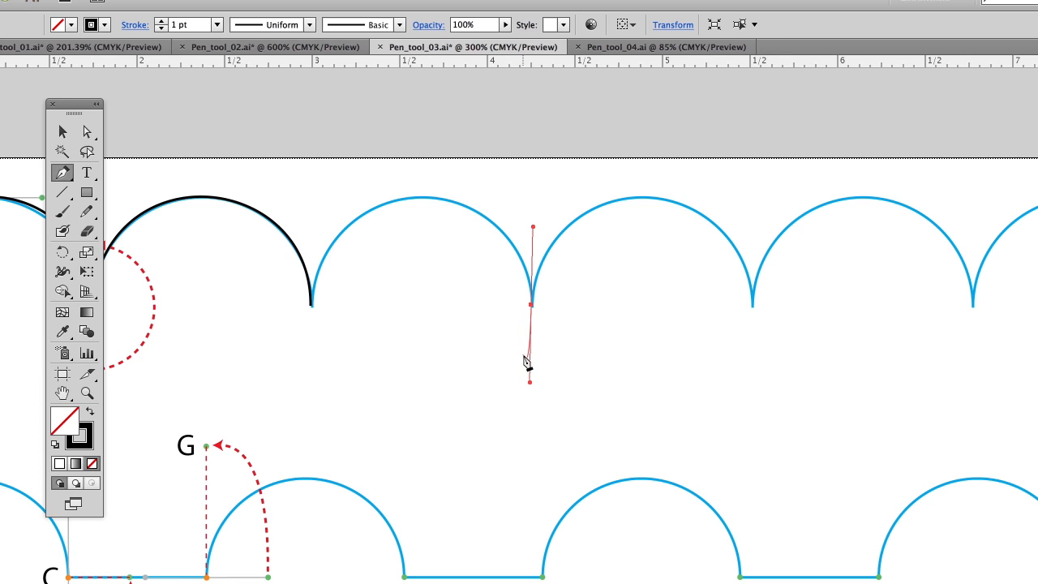
key(super+z)
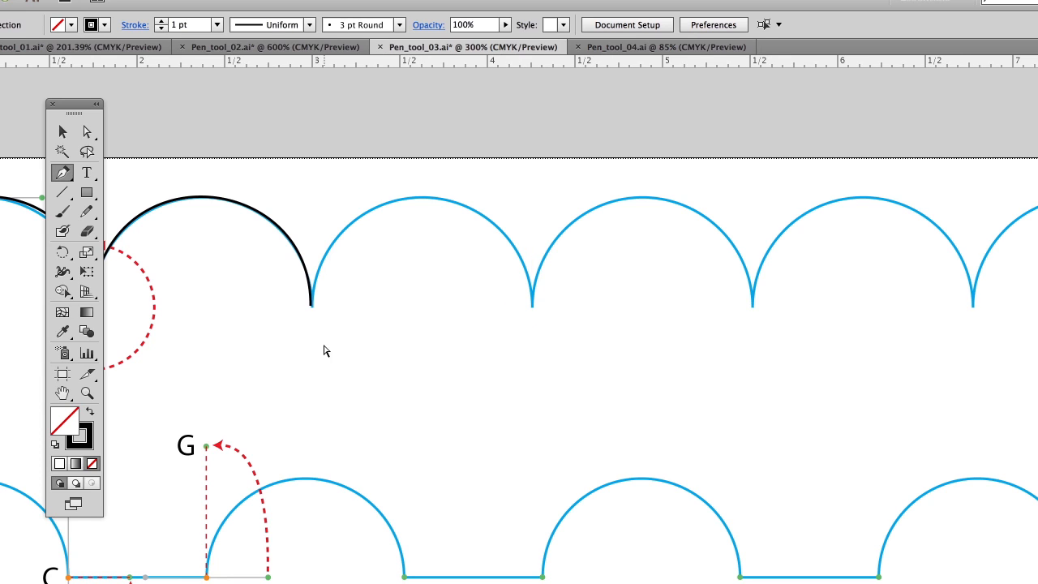
Step: Continue the path from the second scallop's end over the third scallop, breaking the handles upward at both cusps, and deselect it
click(311, 305)
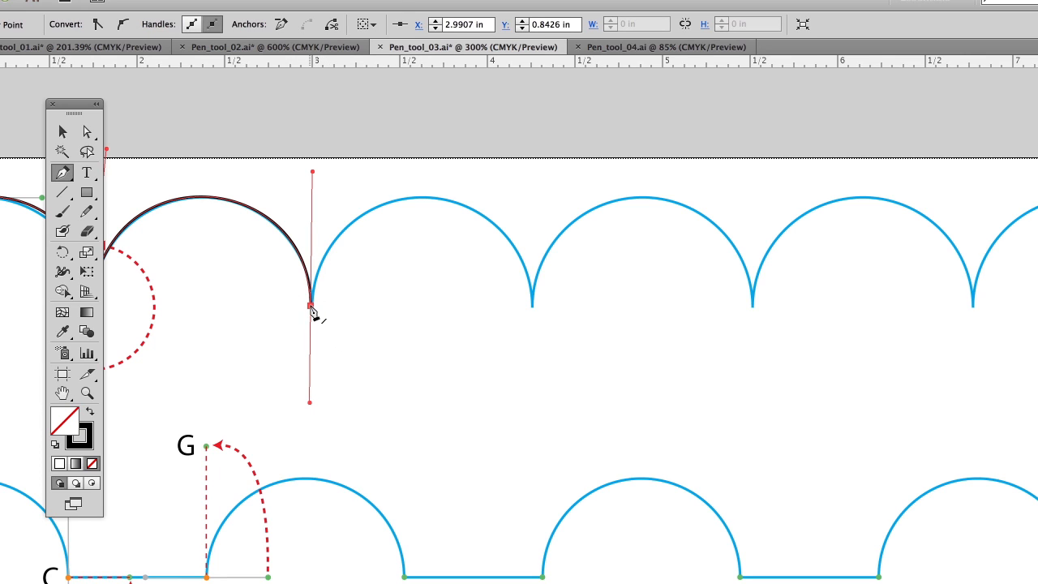
drag(312, 308, 305, 414)
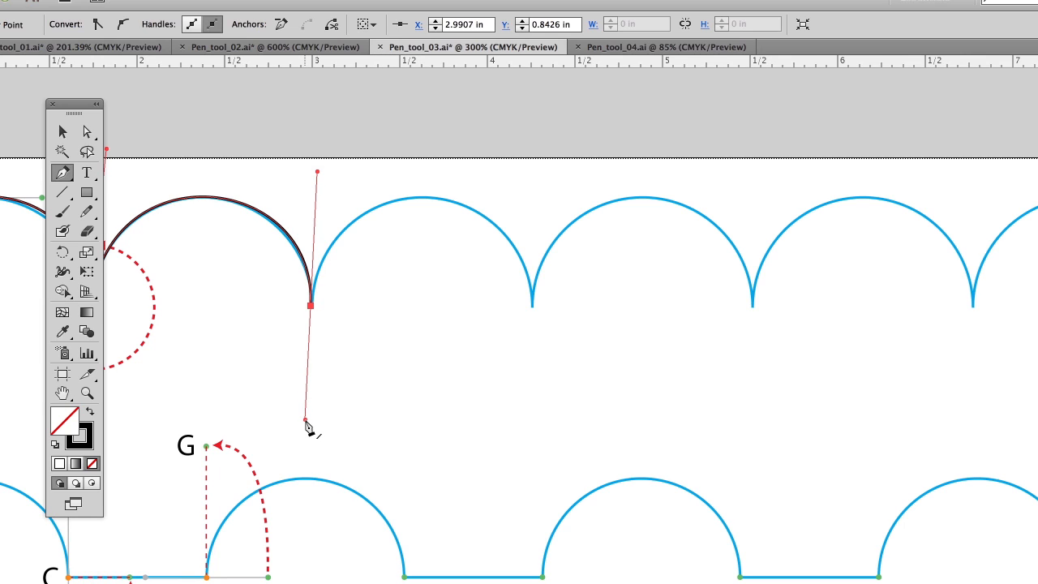
drag(305, 422, 339, 160)
drag(533, 306, 564, 158)
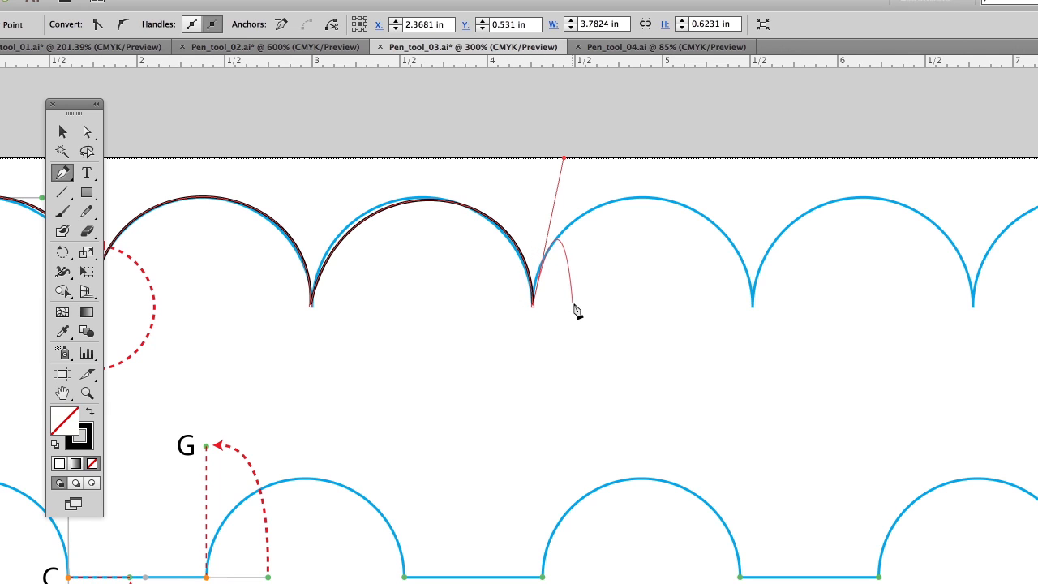
super+click(452, 369)
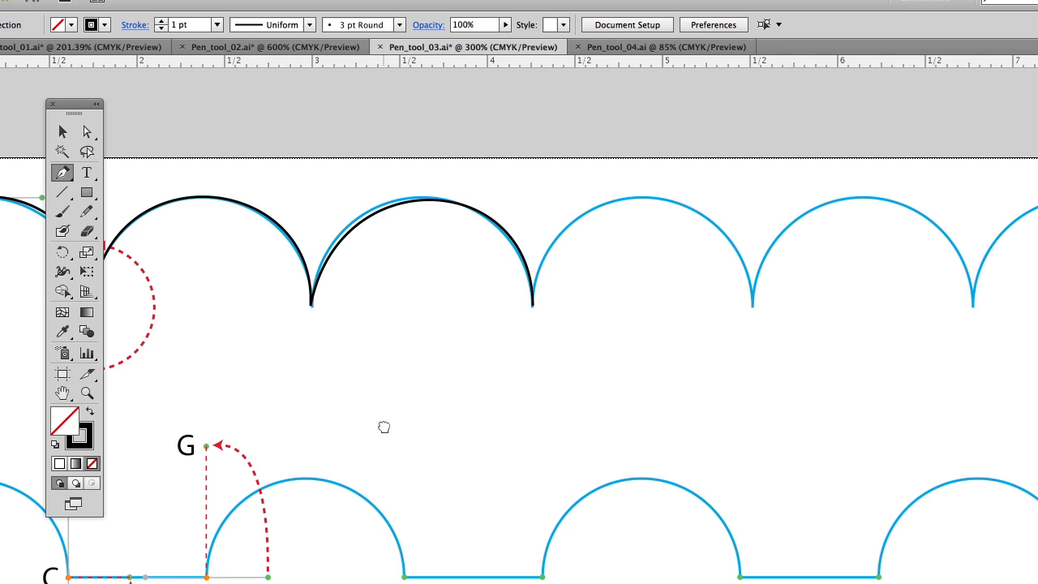
Step: Trace the lower template from A through C and E to the next arch's end, redirecting C's outgoing handle along the straight segment
drag(384, 428, 641, 346)
drag(456, 376, 614, 313)
drag(495, 326, 547, 311)
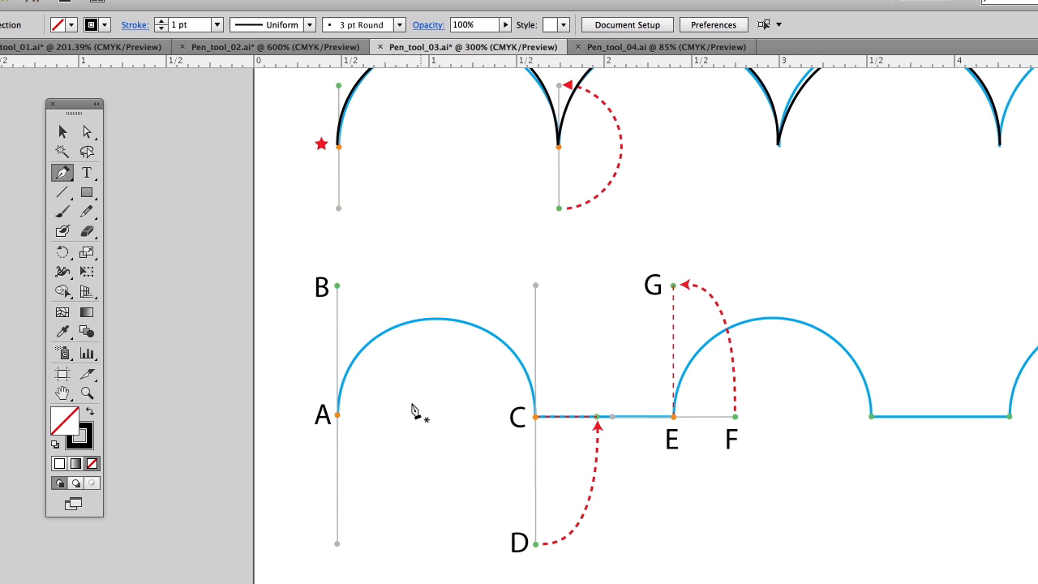
drag(338, 415, 340, 286)
drag(538, 424, 539, 553)
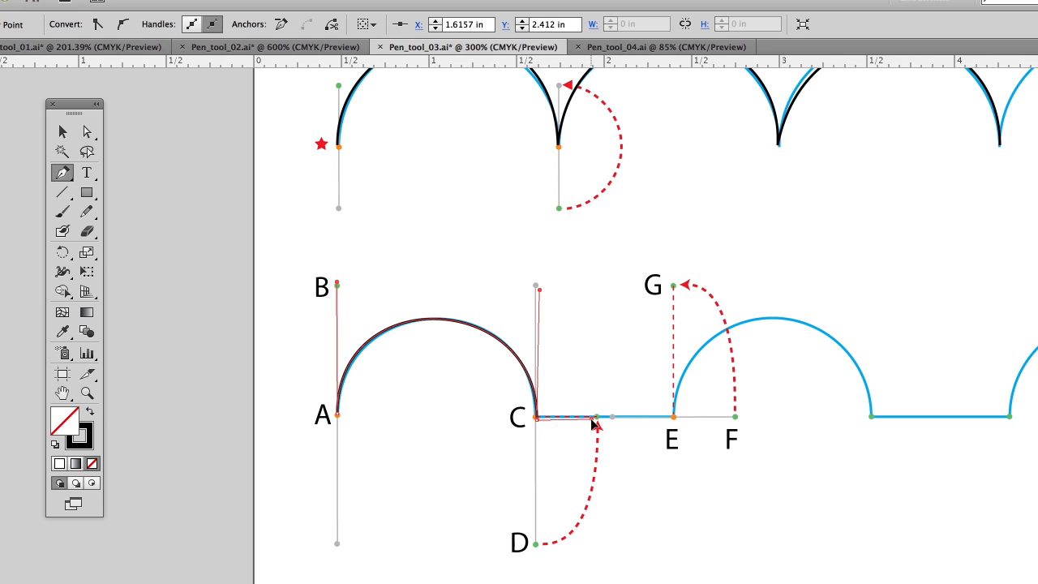
drag(591, 419, 593, 419)
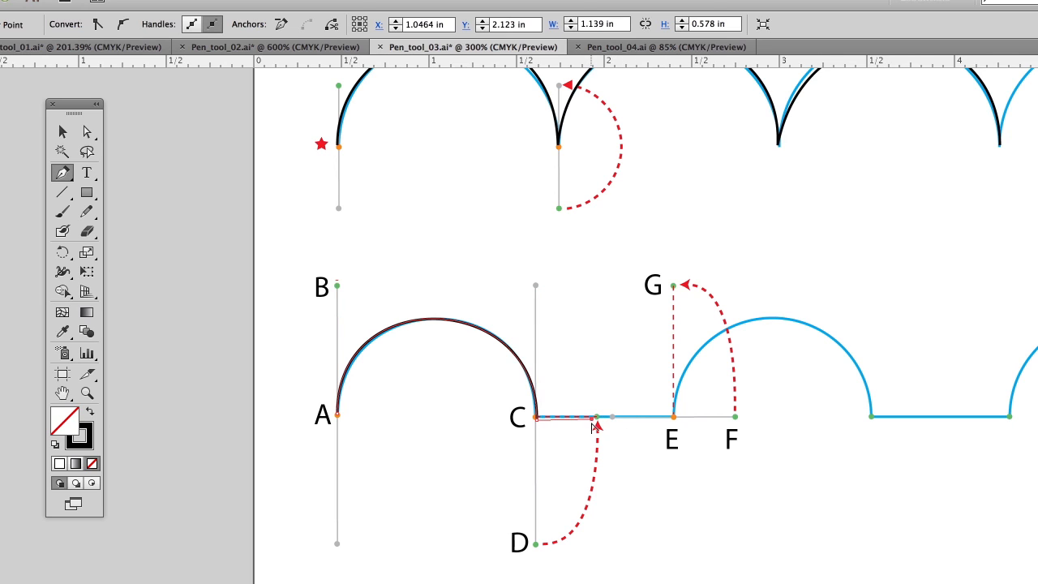
click(674, 418)
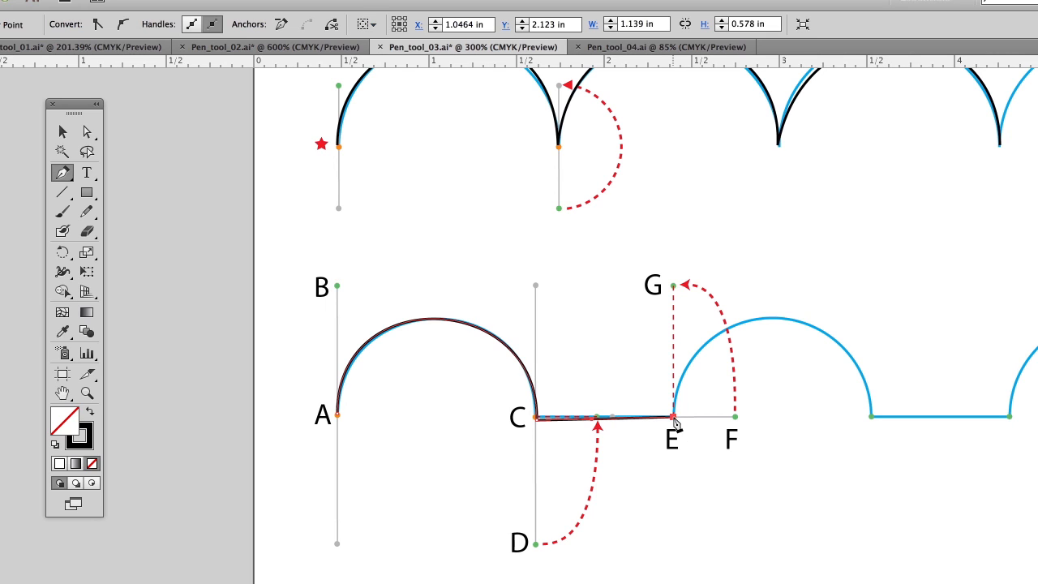
drag(869, 440, 893, 307)
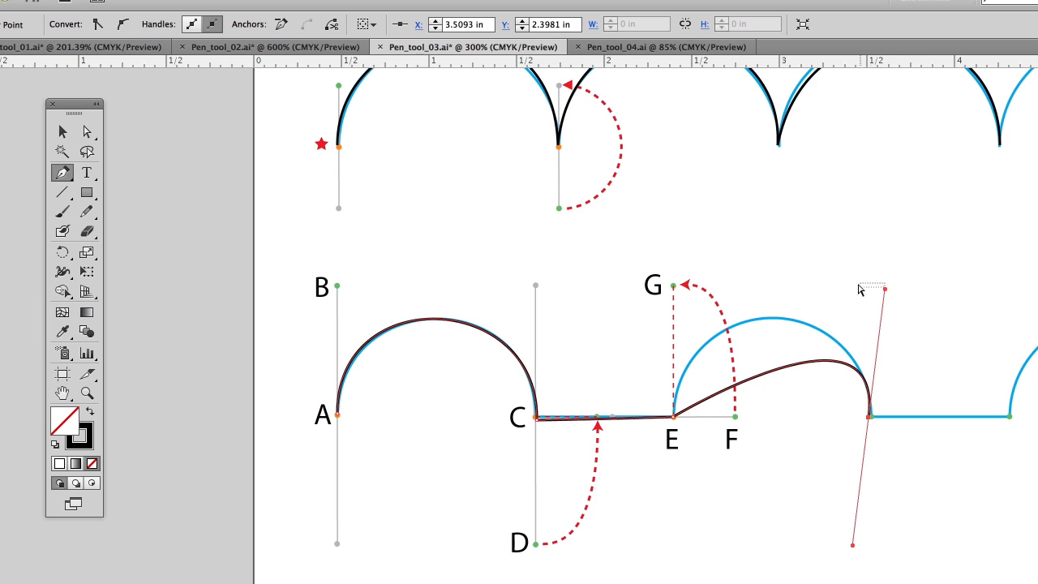
Step: Delete the path traced over the lower template from A to the second arch's end
super+click(829, 315)
drag(663, 398, 688, 436)
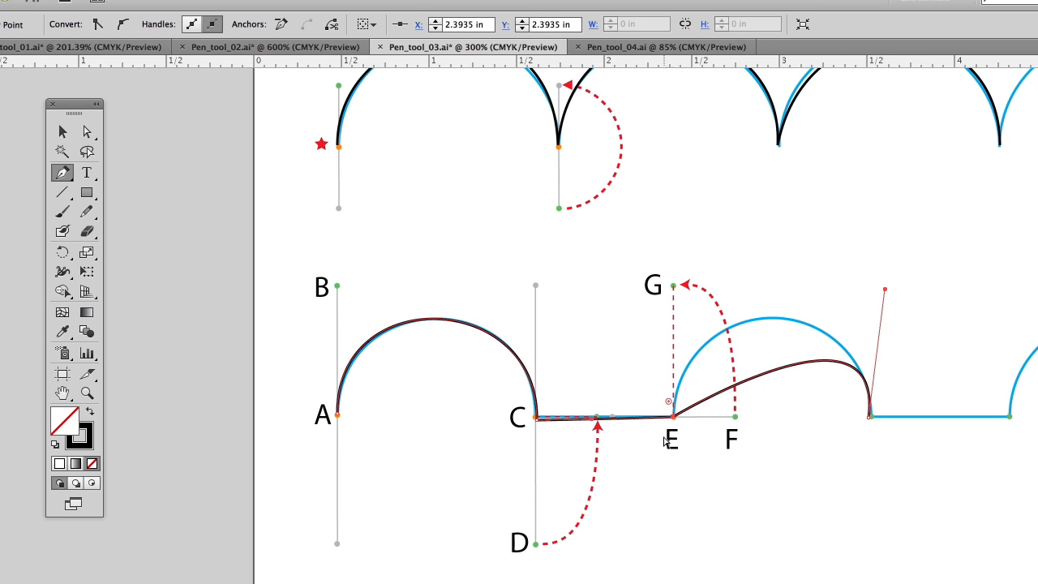
key(Delete)
key(Delete)
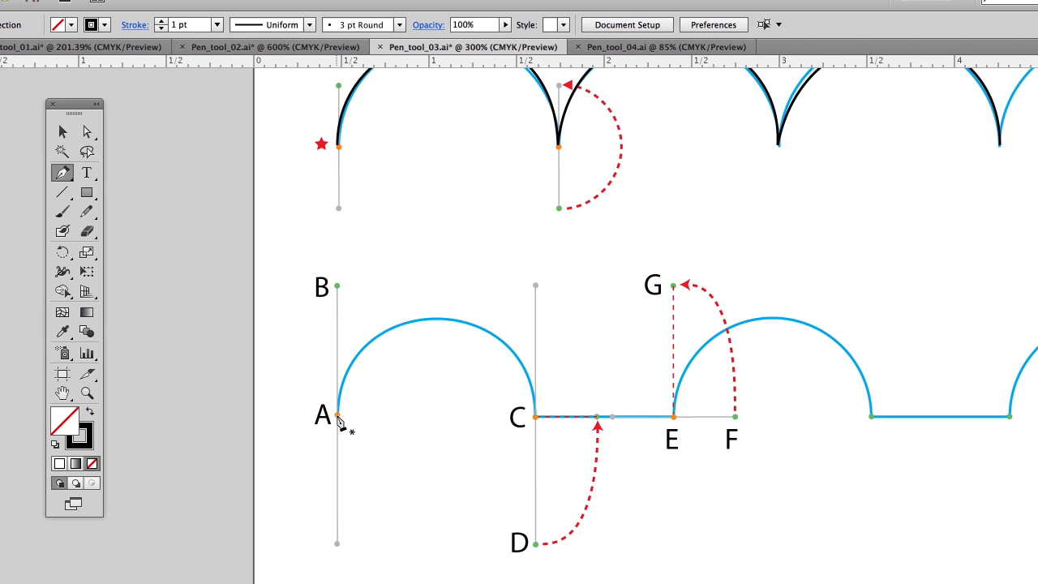
Step: Trace the lower template from A to C to E, with C's outgoing handle along the straight segment and E's handle toward F
drag(339, 419, 338, 285)
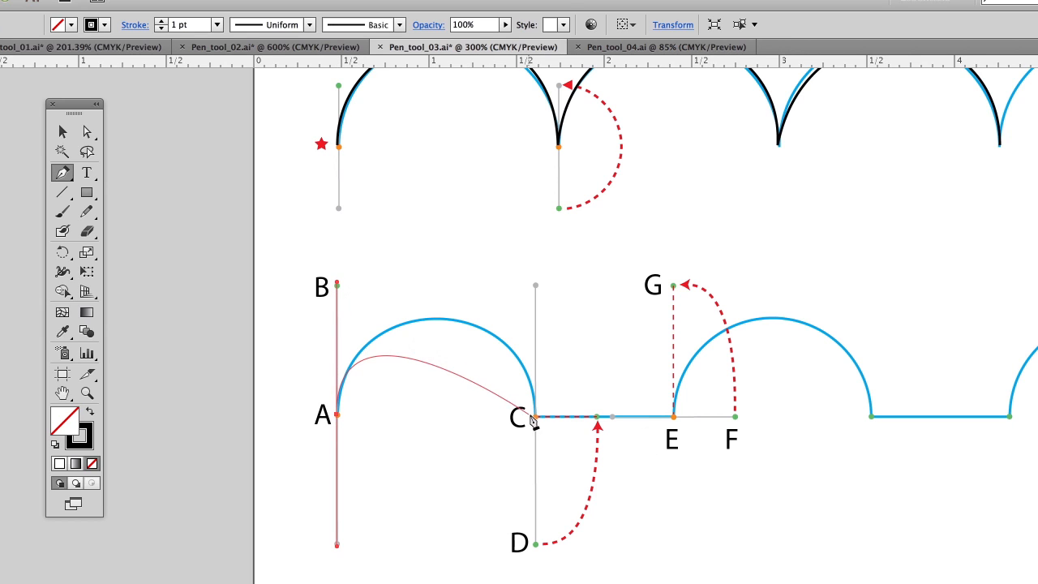
mouse_move(535, 417)
mouse_down()
mouse_move(539, 558)
mouse_move(597, 475)
mouse_move(598, 423)
mouse_up()
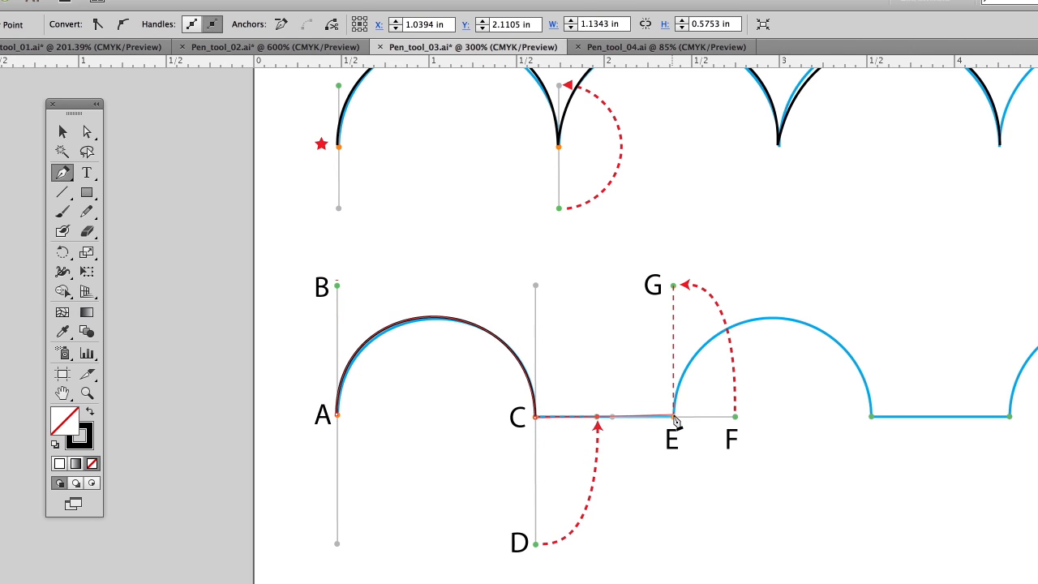
click(674, 417)
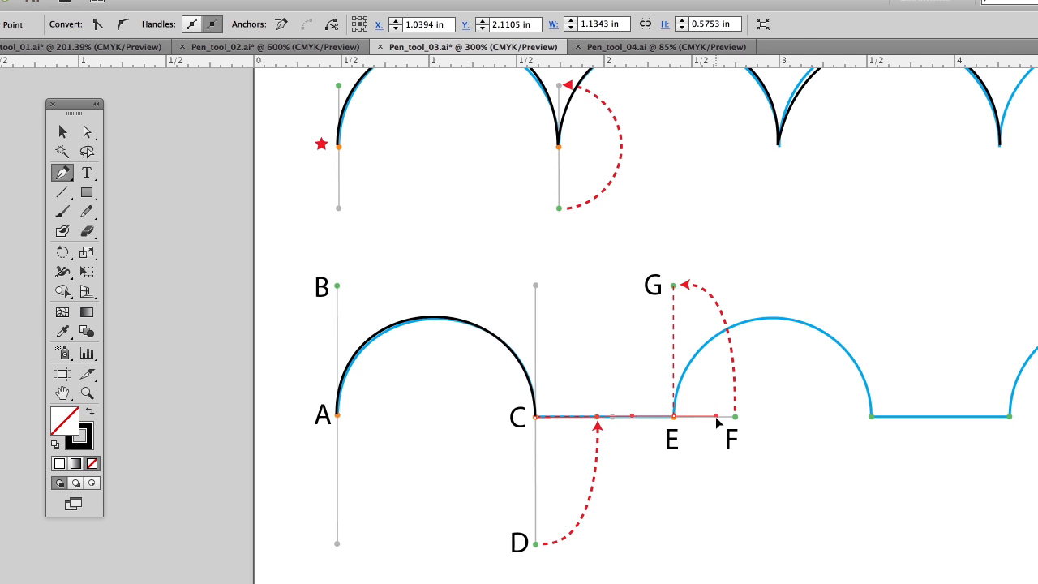
drag(718, 422, 717, 418)
Step: Swing E's outgoing handle up to G, add the second arch's end anchor, and delete the whole lower path
key(super)
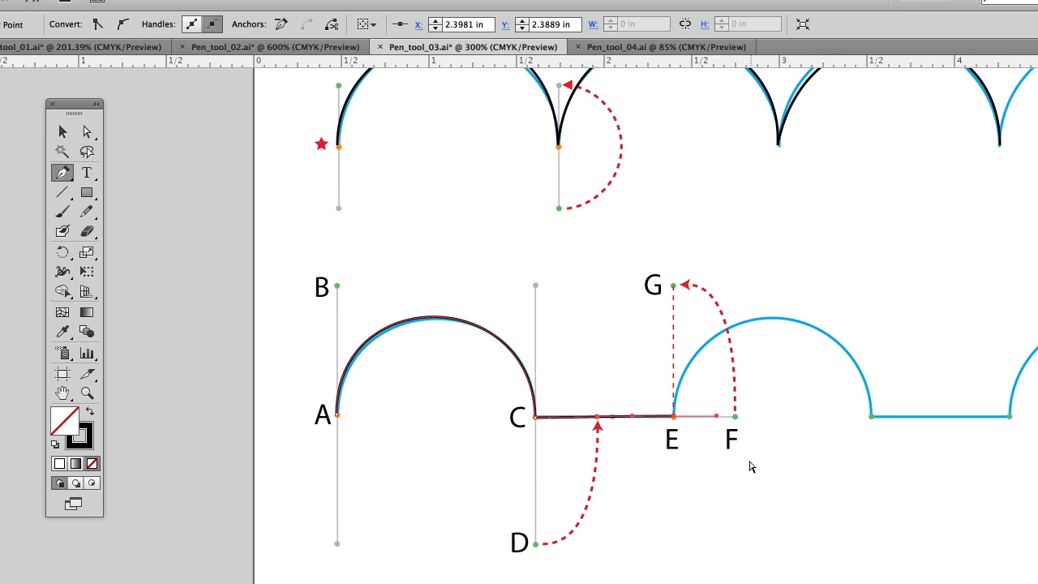
drag(717, 418, 674, 269)
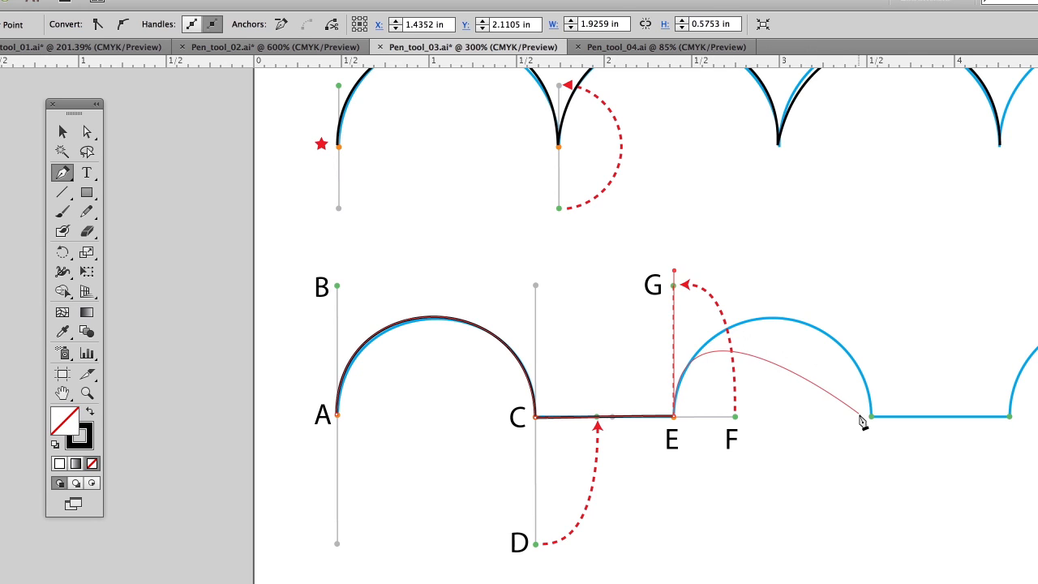
drag(869, 417, 872, 549)
key(Delete)
key(Delete)
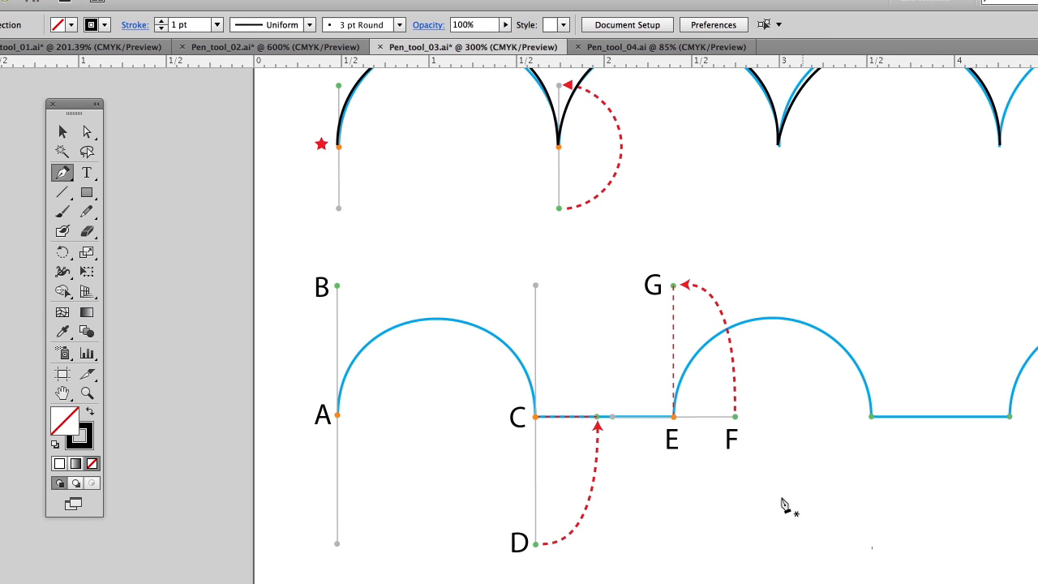
Step: Redraw the lower path from A through C to E, redirecting C's outgoing handle along the line and extending E's horizontally past F
drag(337, 415, 338, 282)
drag(536, 416, 535, 552)
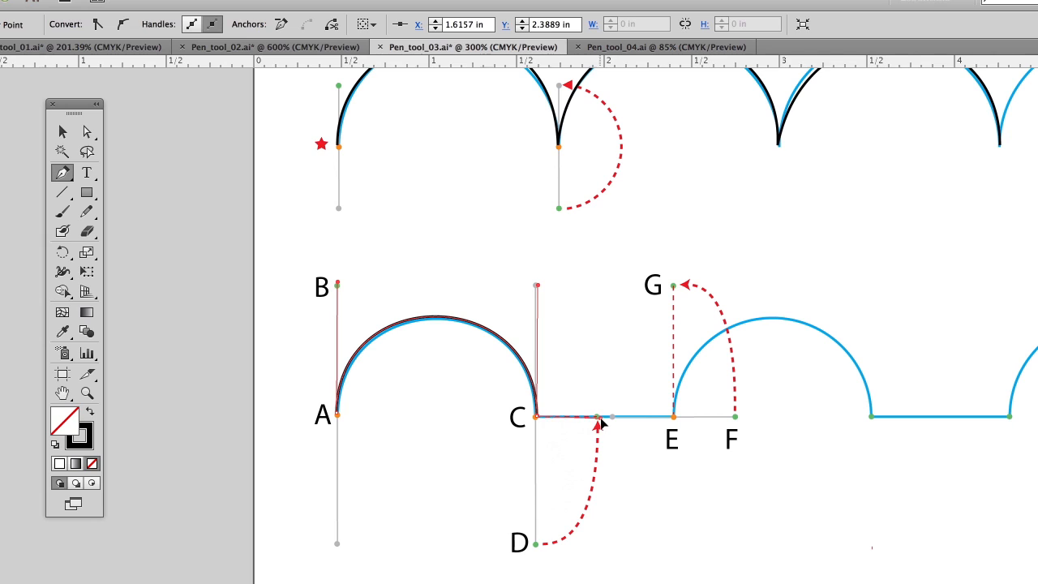
click(536, 416)
drag(672, 417, 676, 421)
drag(759, 423, 783, 425)
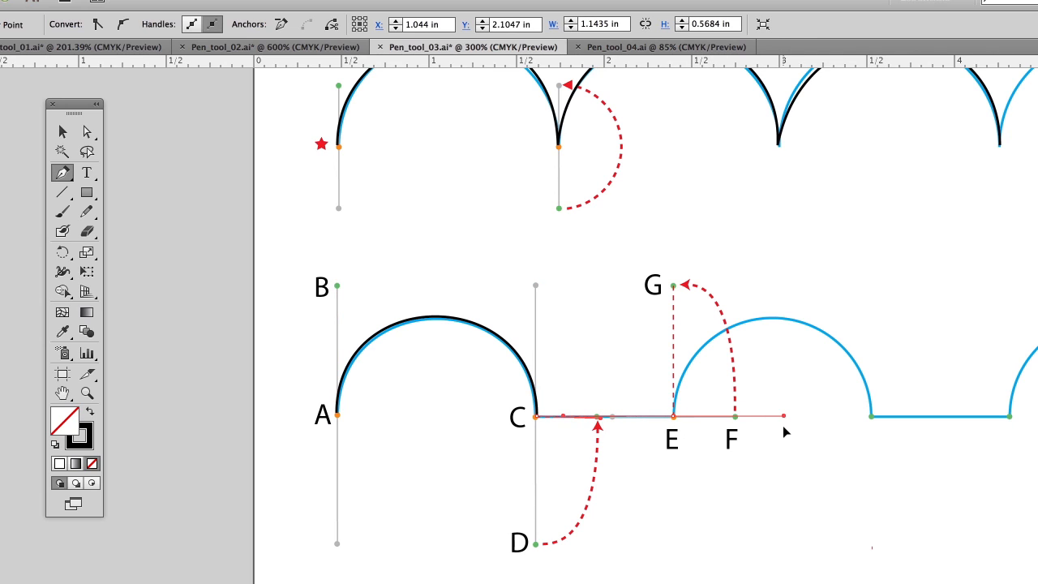
Step: Adjust the two inner handles of the segment between C and E so the segment lies flat on the template line
drag(497, 389, 775, 509)
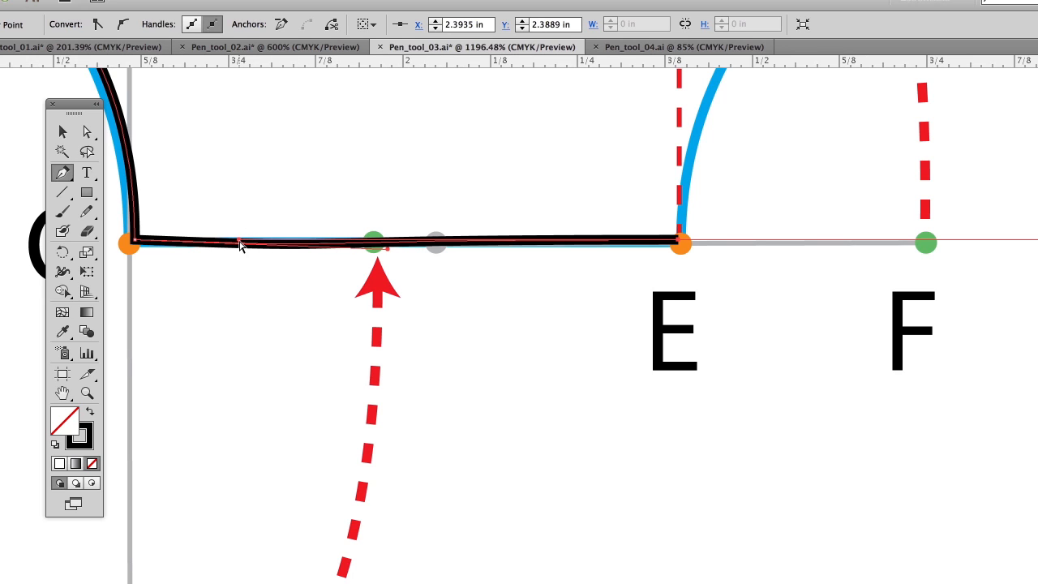
drag(239, 245, 470, 241)
drag(387, 252, 386, 215)
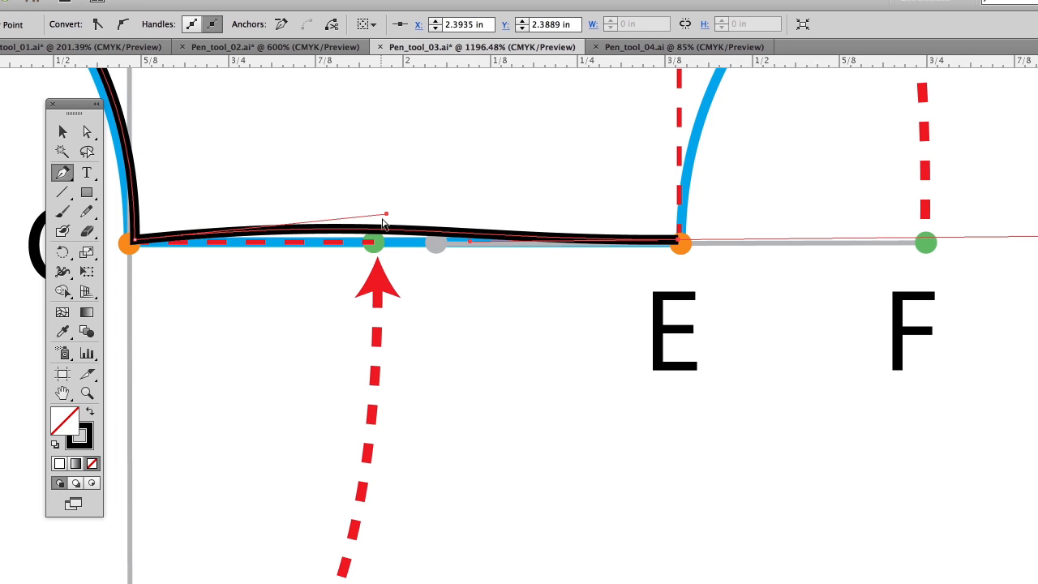
drag(386, 216, 380, 241)
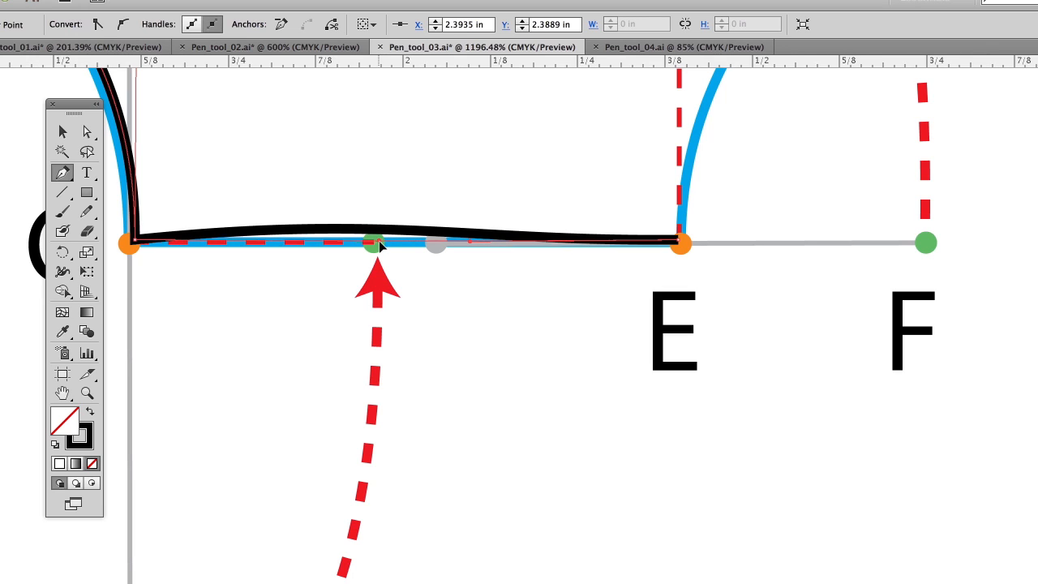
drag(468, 242, 474, 242)
alt+super+click(484, 249)
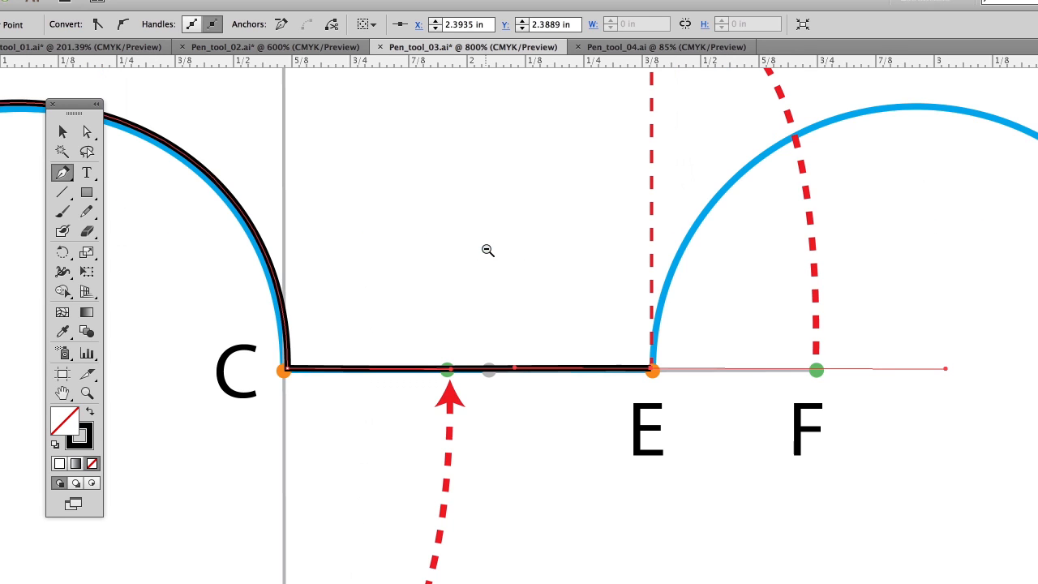
Step: Redirect E's outgoing handle up to G, add the second arch's end anchor, and lengthen its incoming handle until the arch matches the template
alt+super+click(492, 290)
drag(615, 300, 412, 270)
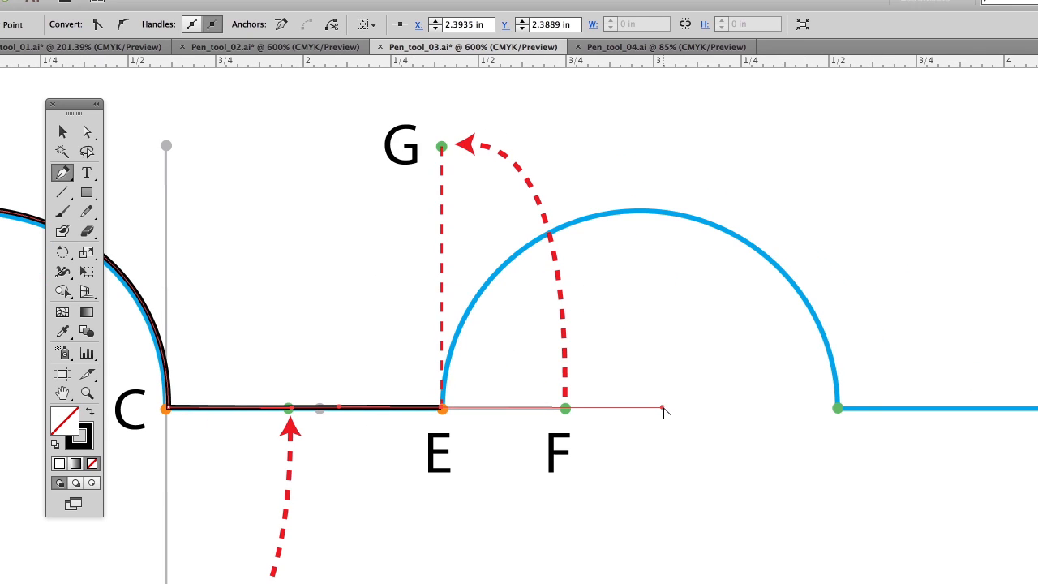
click(441, 146)
drag(839, 410, 835, 561)
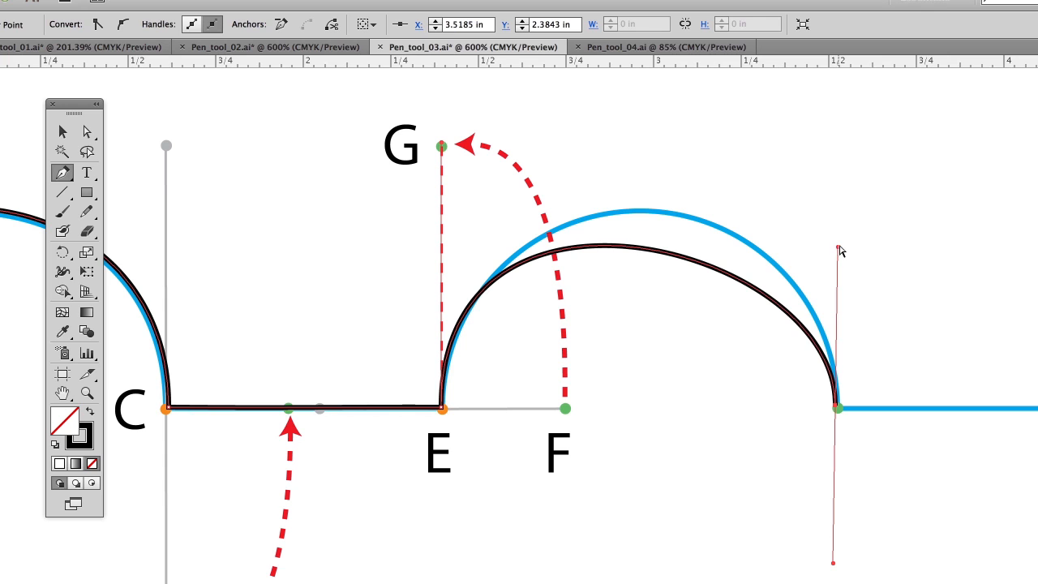
drag(838, 247, 840, 147)
drag(905, 250, 428, 209)
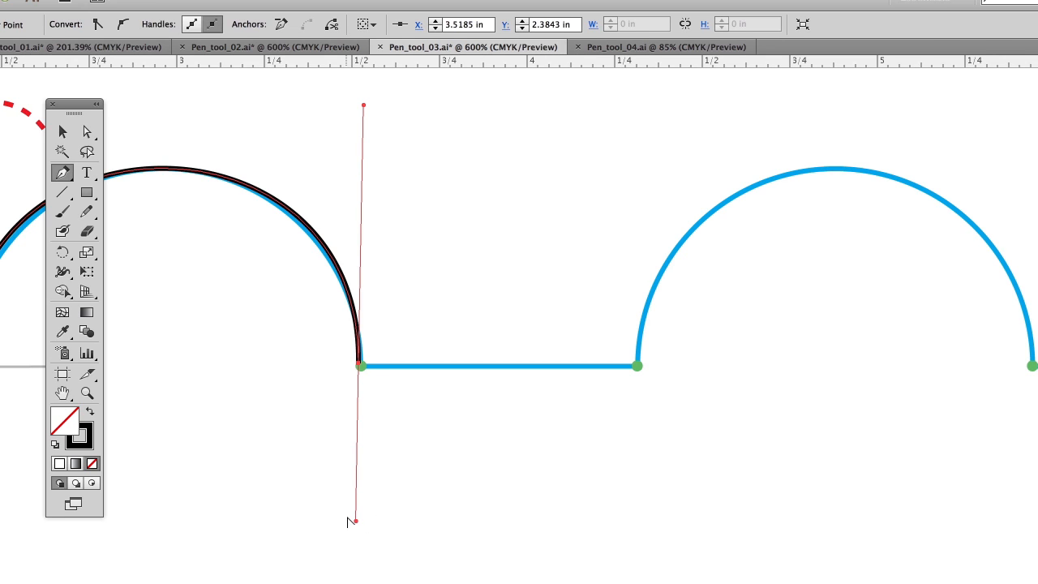
Step: Place rough smooth anchors at each remaining junction of the lower template, through the third and fourth arches to the line's end
drag(638, 365, 449, 361)
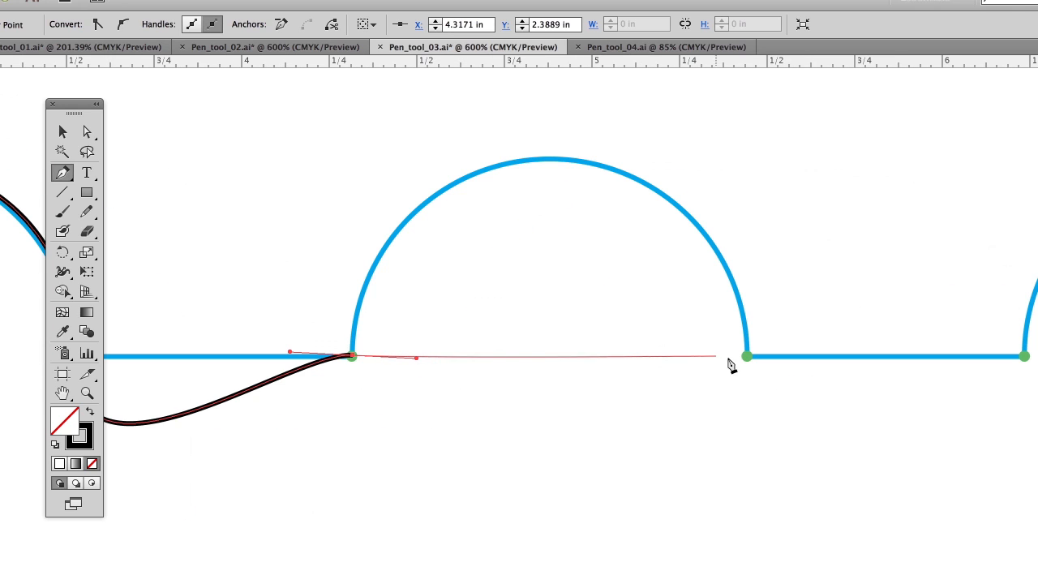
drag(747, 358, 755, 477)
scroll(783, 411, right, 5)
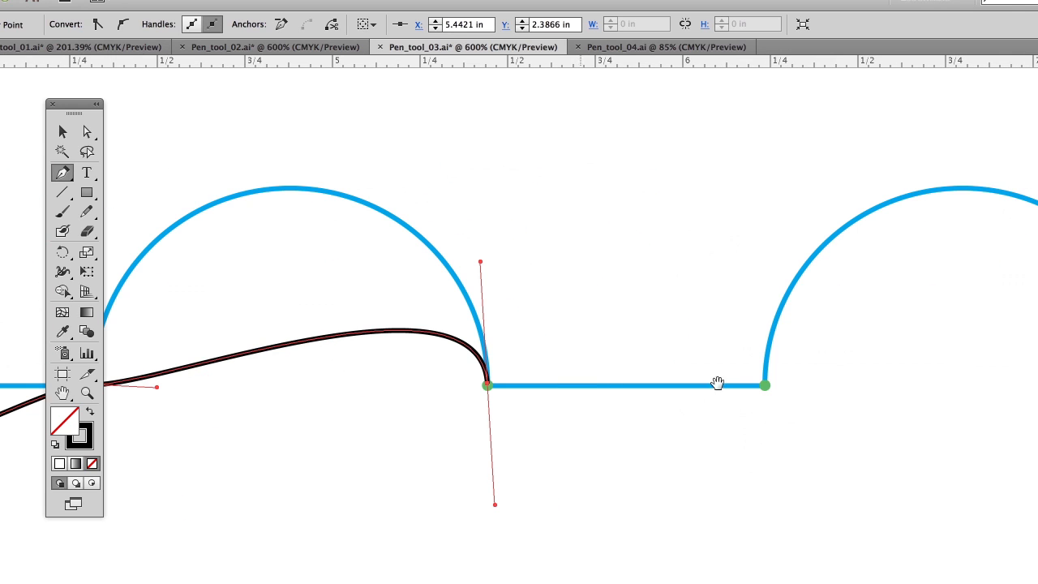
drag(766, 387, 767, 462)
scroll(811, 402, right, 8)
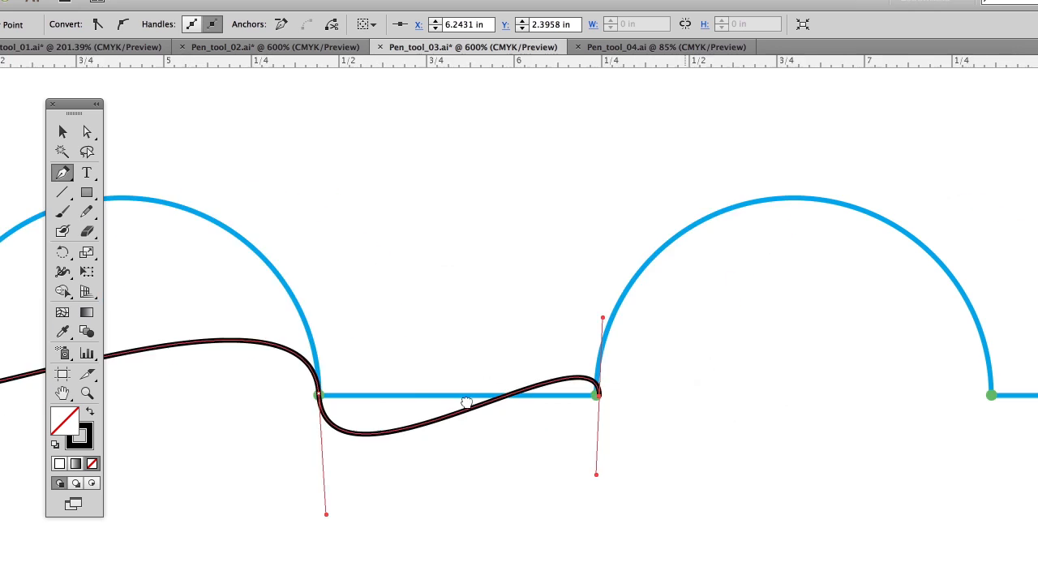
drag(722, 398, 724, 450)
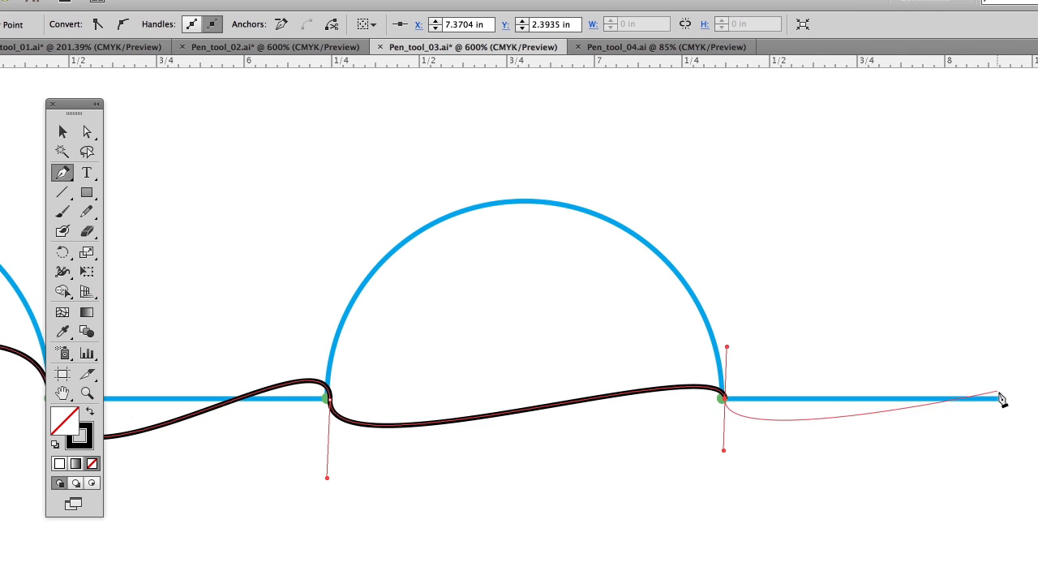
drag(998, 399, 71, 177)
Step: With the Anchor Point tool, redirect the outgoing handle at the second arch's end along the following straight segment
click(59, 172)
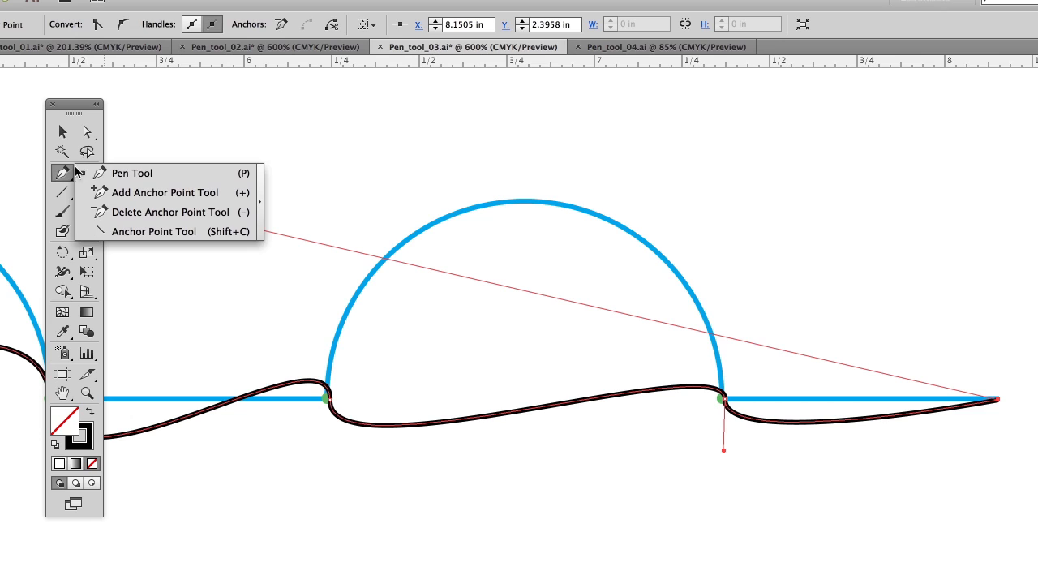
click(124, 232)
scroll(339, 466, left, 10)
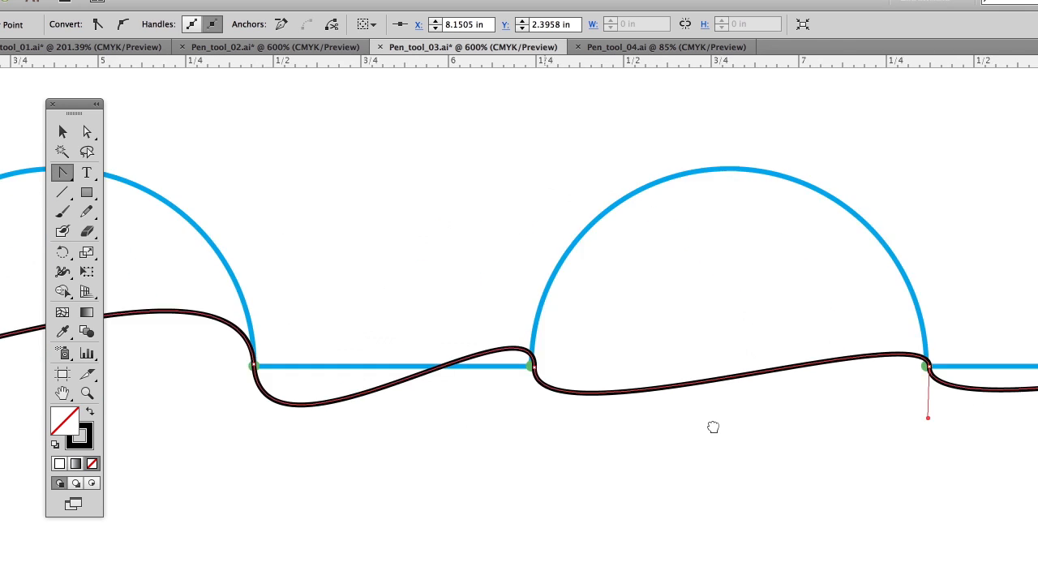
drag(305, 346, 446, 344)
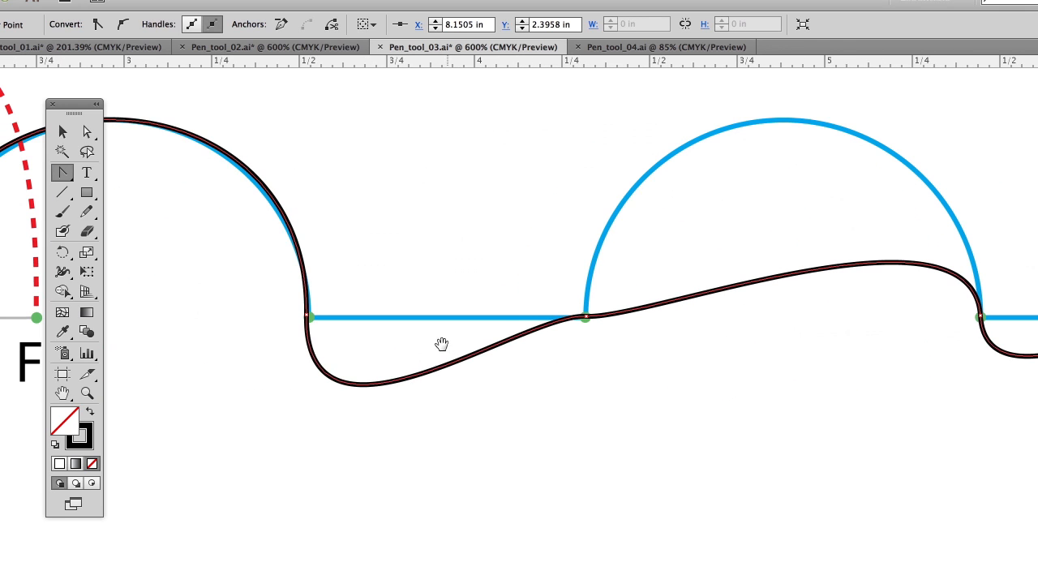
drag(279, 299, 337, 359)
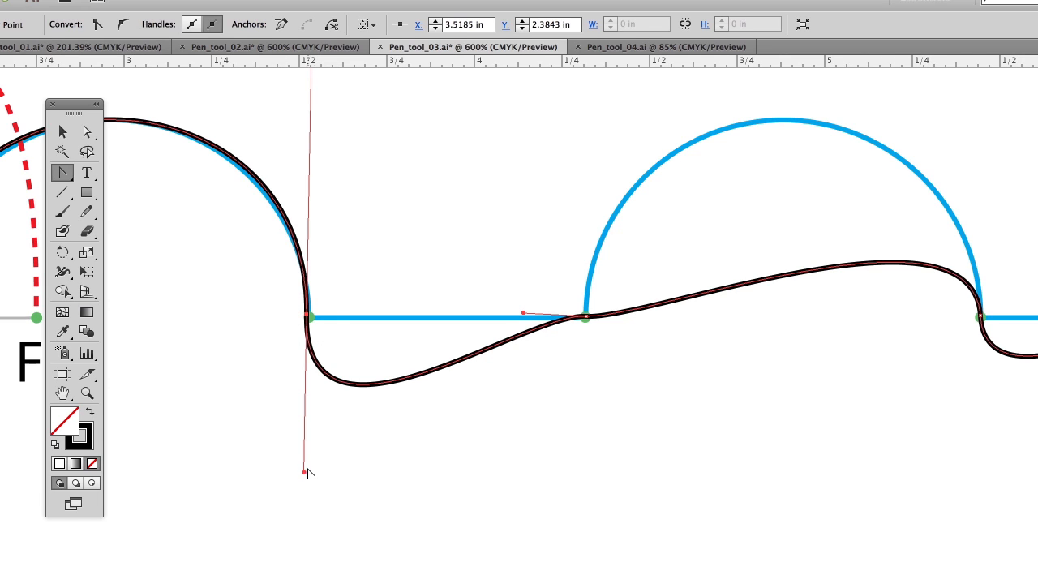
drag(305, 475, 374, 321)
Step: Swing the third arch's starting handle upward and lay its end anchor's outgoing handle along the next straight segment
drag(548, 278, 649, 364)
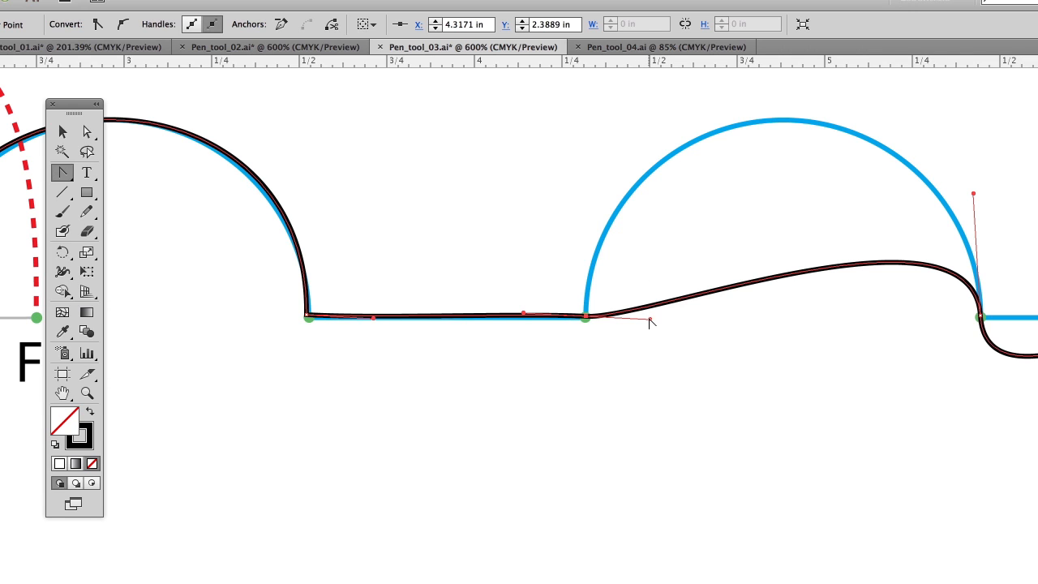
drag(650, 322, 580, 111)
drag(586, 344, 284, 435)
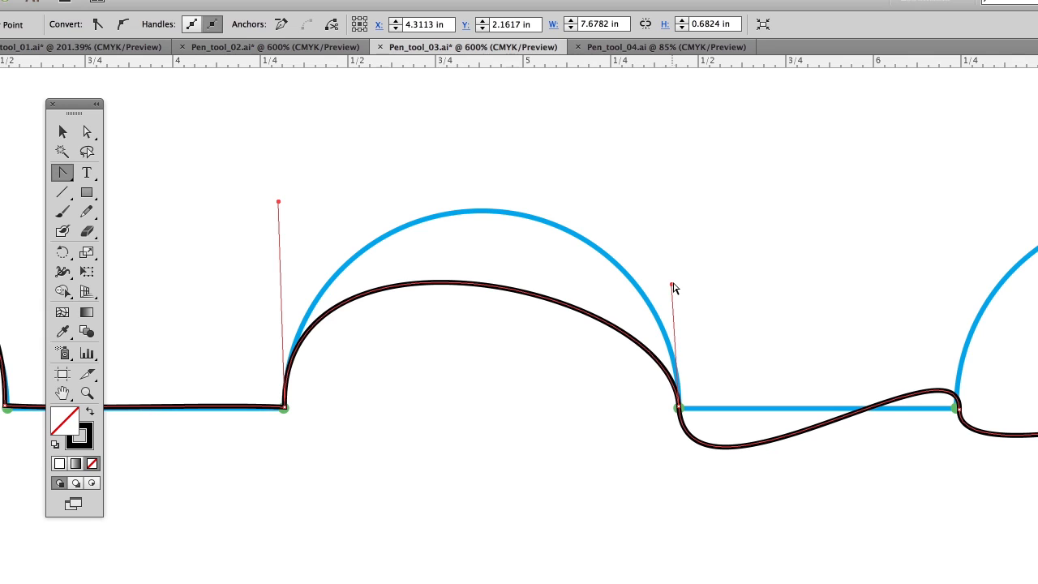
drag(661, 412, 683, 421)
drag(686, 527, 752, 412)
key(space)
drag(771, 480, 390, 463)
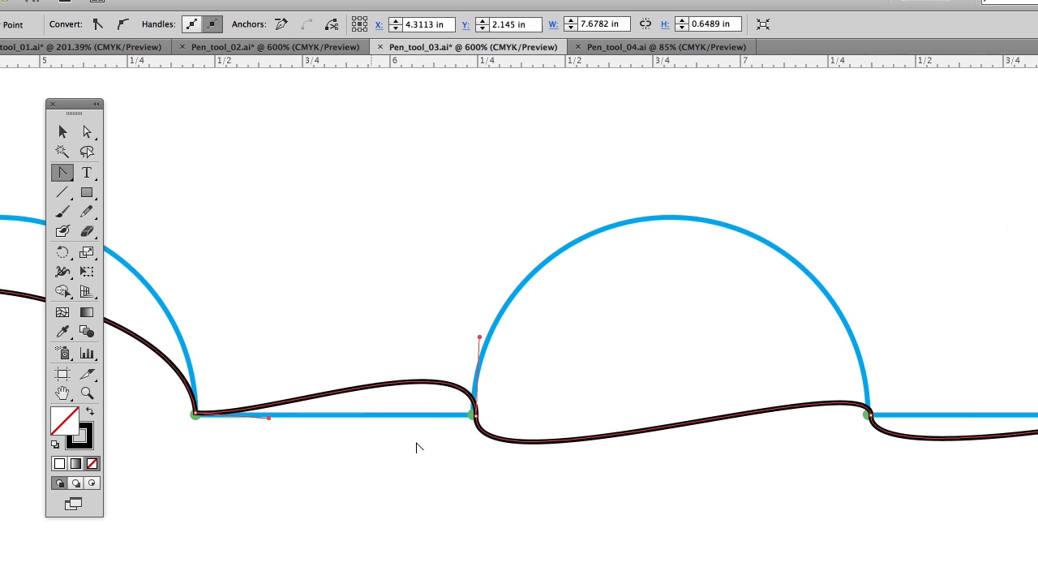
Step: At the fourth arch's start, raise the outgoing handle and flatten the incoming one along the line, then reshape the arch to the template
drag(528, 404, 412, 453)
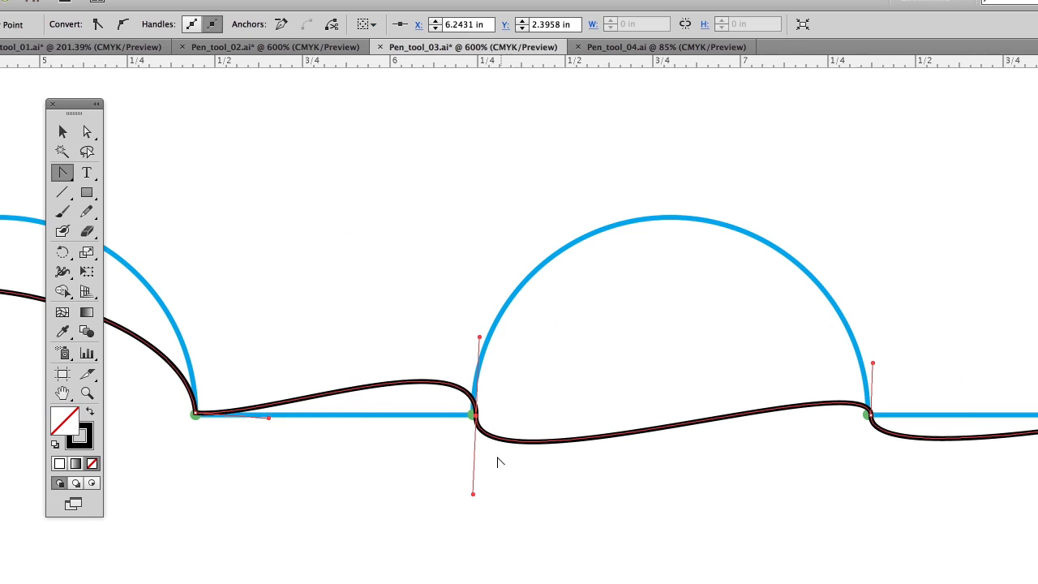
drag(475, 496, 584, 341)
click(394, 385)
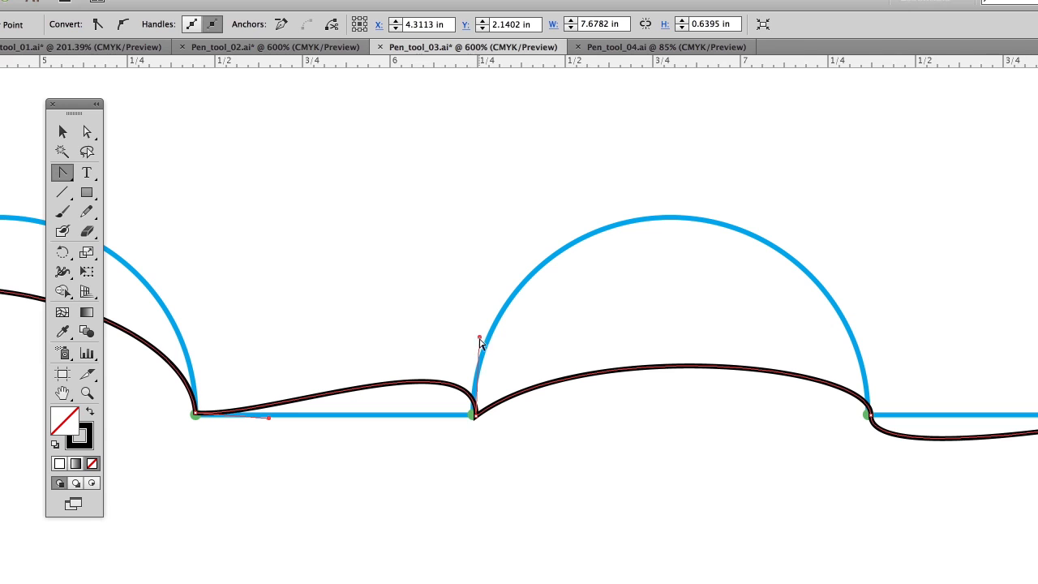
drag(481, 342, 416, 416)
drag(662, 371, 656, 217)
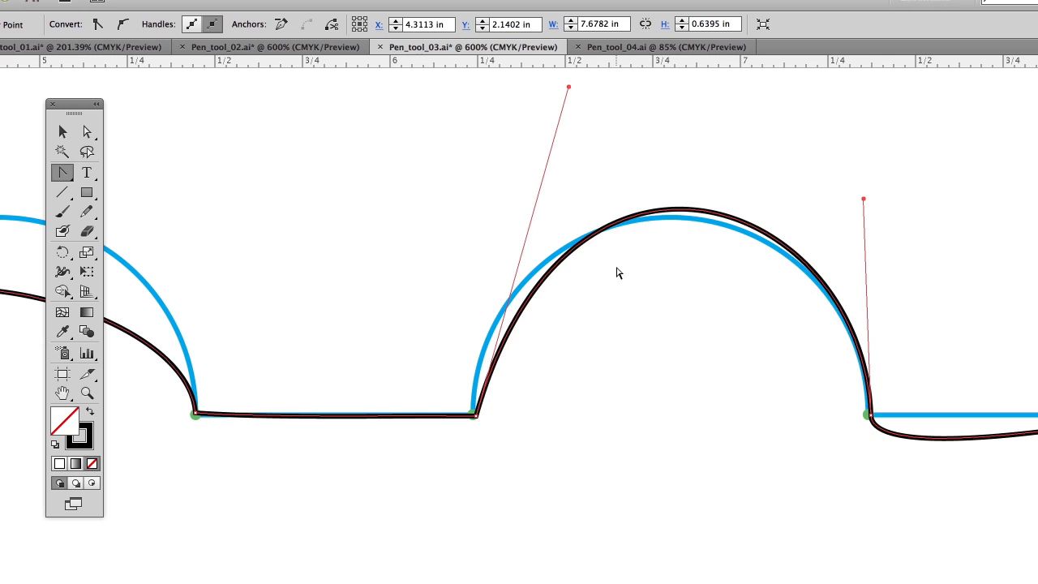
right_click(1037, 473)
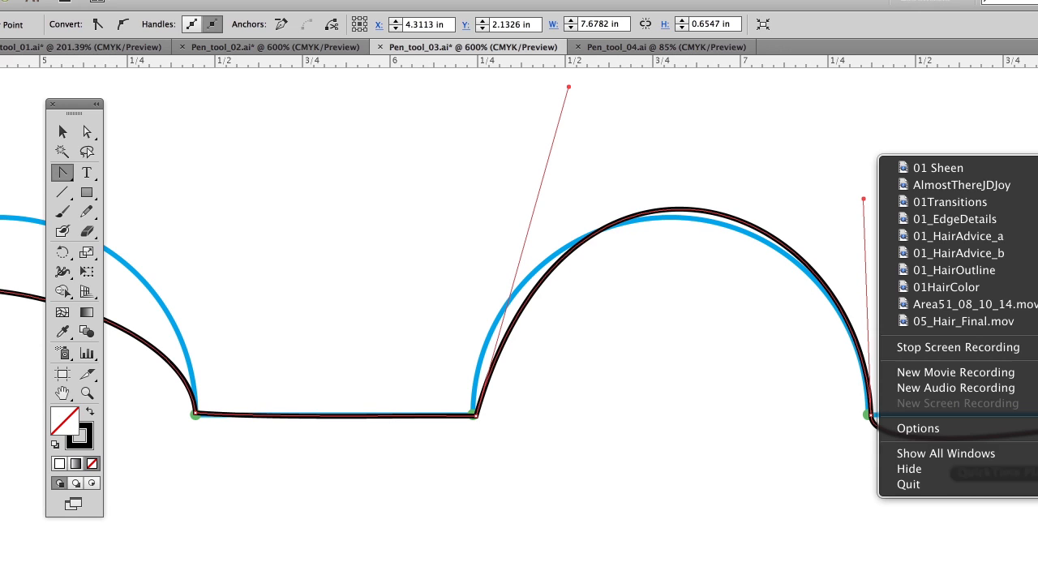
click(929, 348)
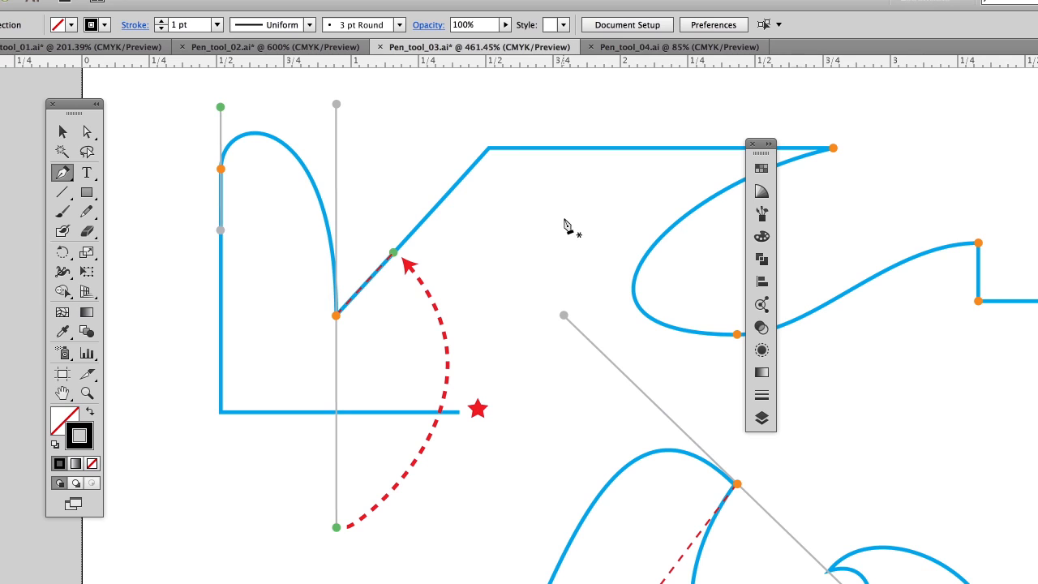
Step: Start a path at the red star, adding the lower corner and a smooth anchor at the narrow arch's start with its handle pulled upward
click(459, 413)
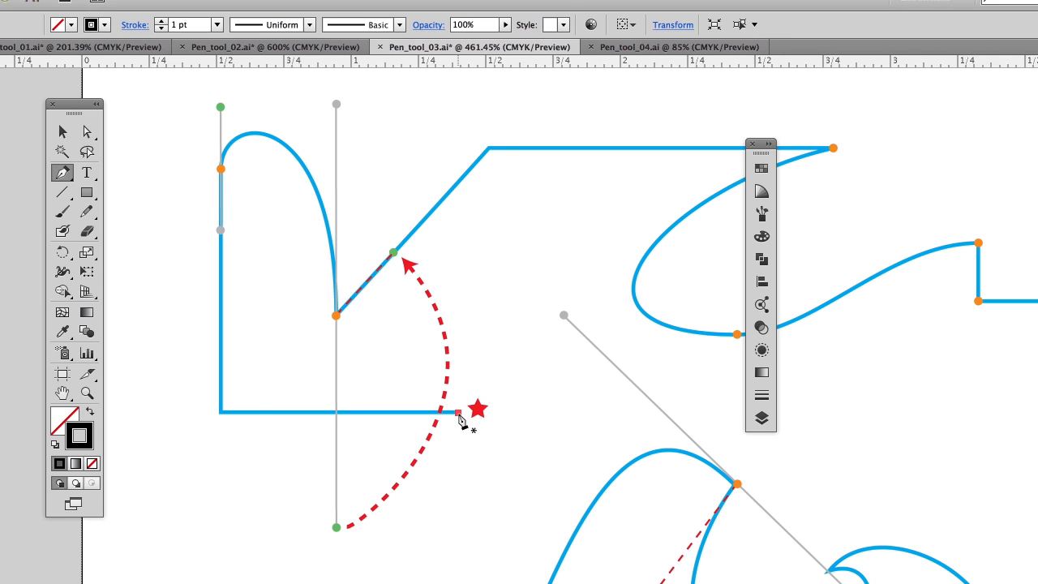
click(221, 413)
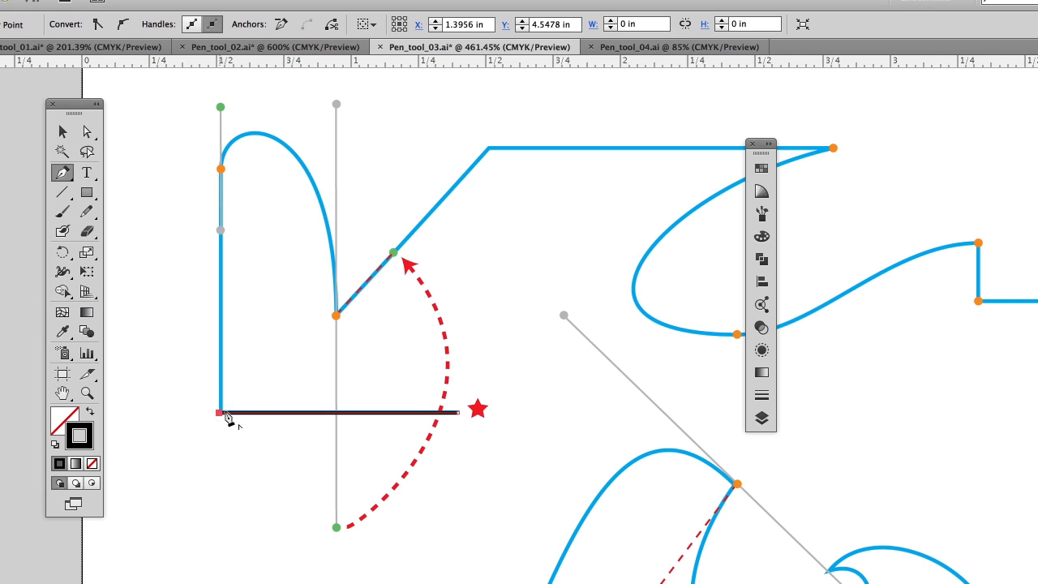
click(221, 170)
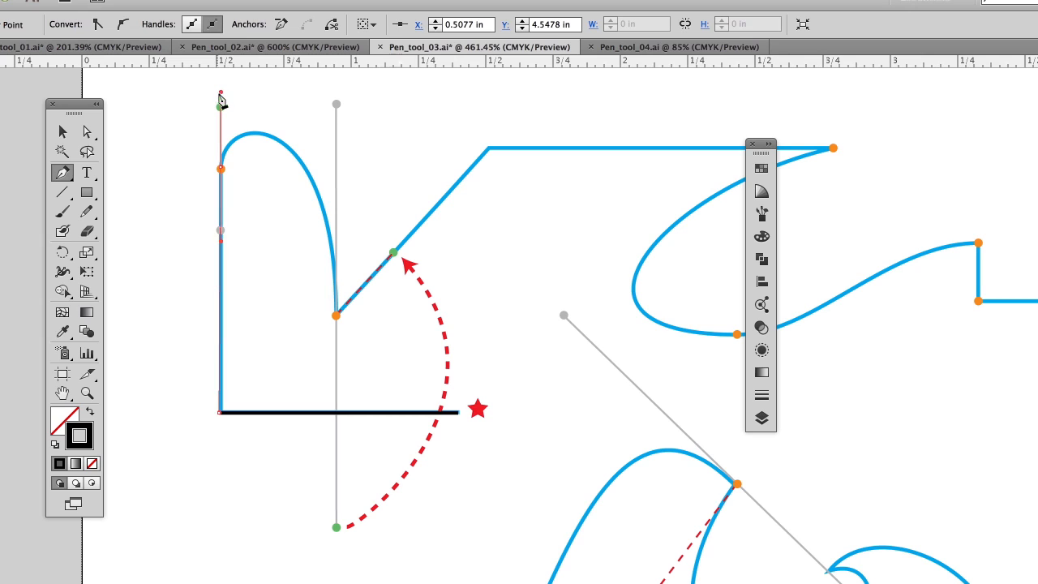
drag(218, 94, 220, 93)
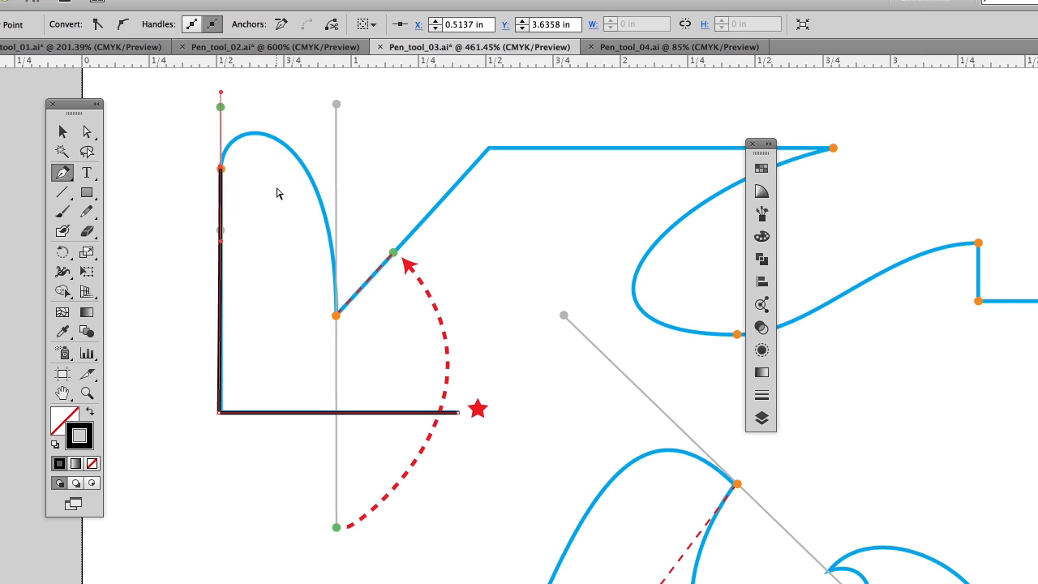
Step: Add the narrow arch's end anchor, redirect its outgoing handle to the green dot on the diagonal, and place the corner atop the diagonal
drag(337, 316, 338, 532)
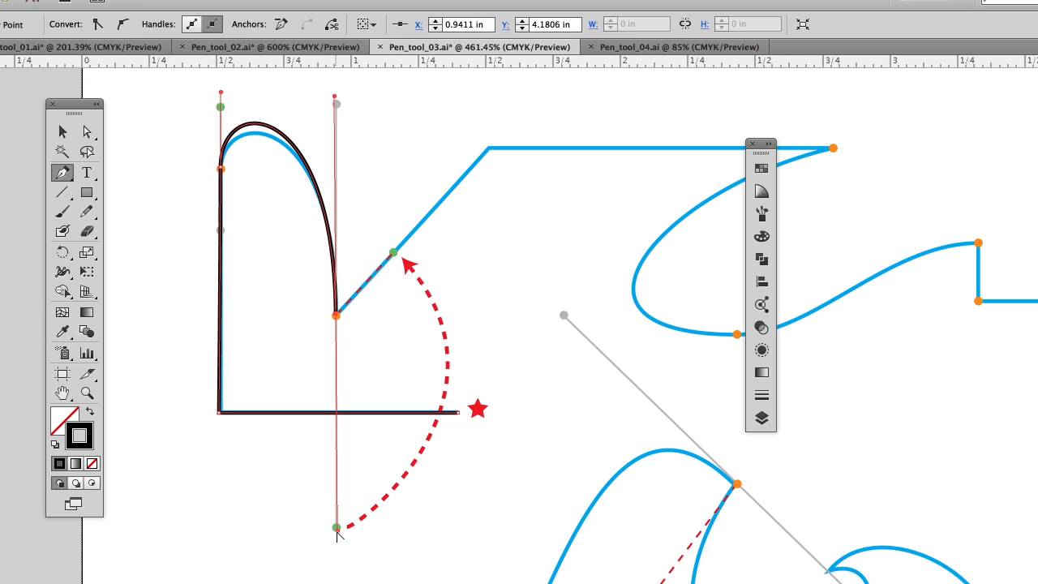
drag(339, 533, 394, 255)
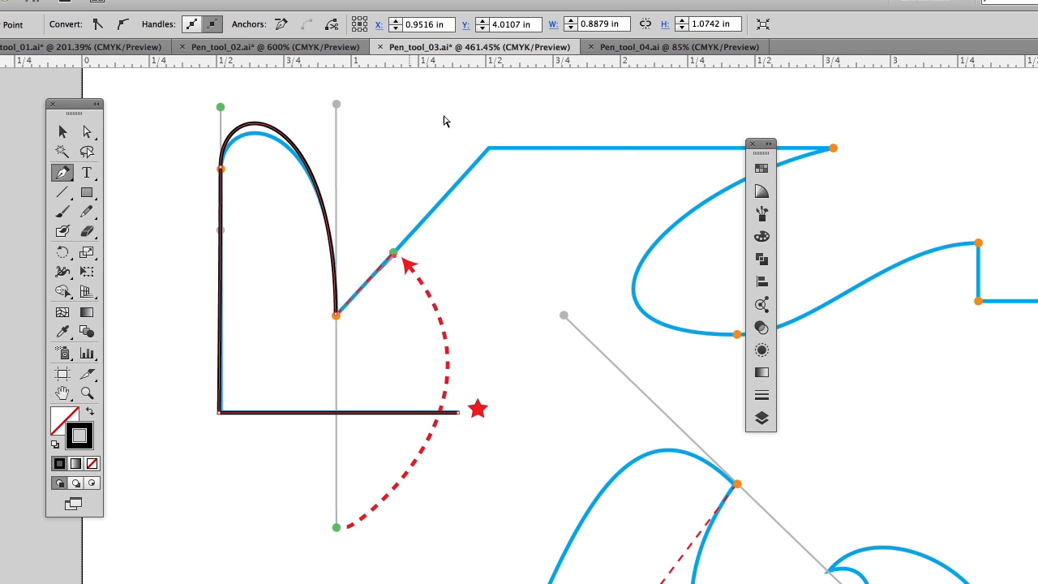
click(488, 149)
drag(547, 174, 432, 170)
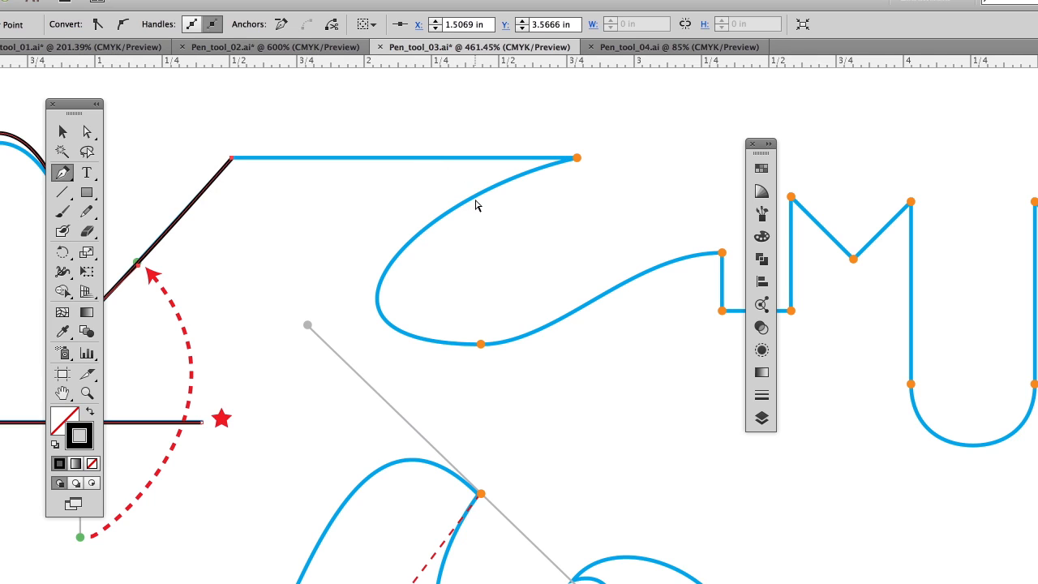
Step: Trace the horizontal line to its end, redirect that anchor's outgoing handle back along the loop, and add a smooth anchor at the loop's bottom
click(577, 157)
click(577, 157)
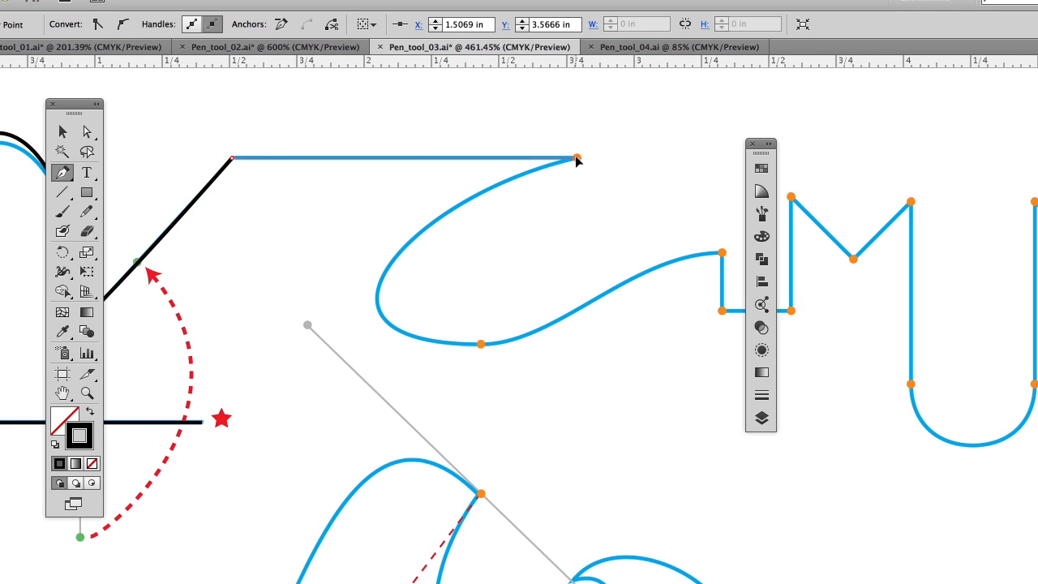
drag(662, 163, 667, 160)
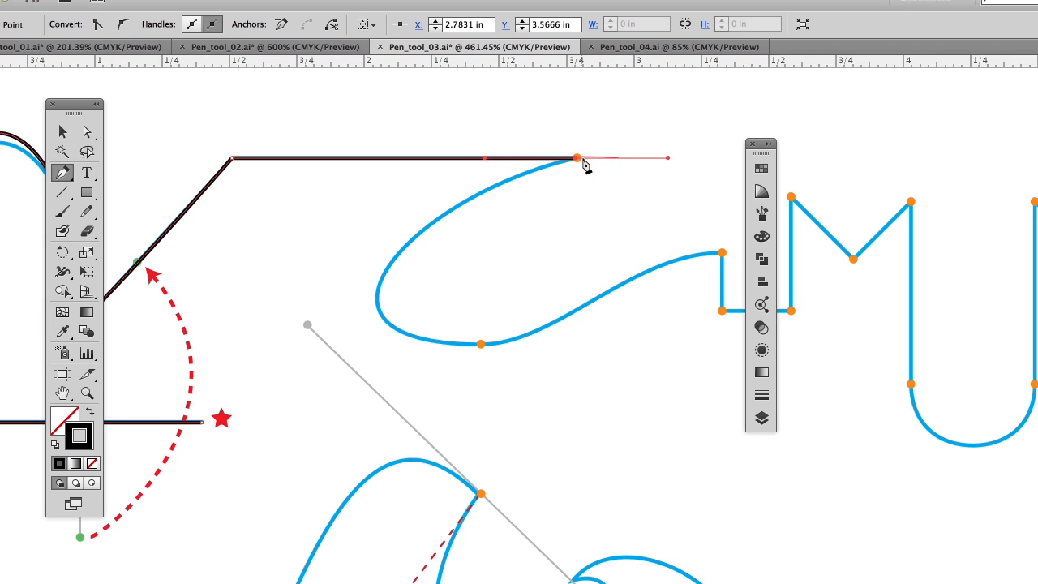
drag(577, 159, 385, 206)
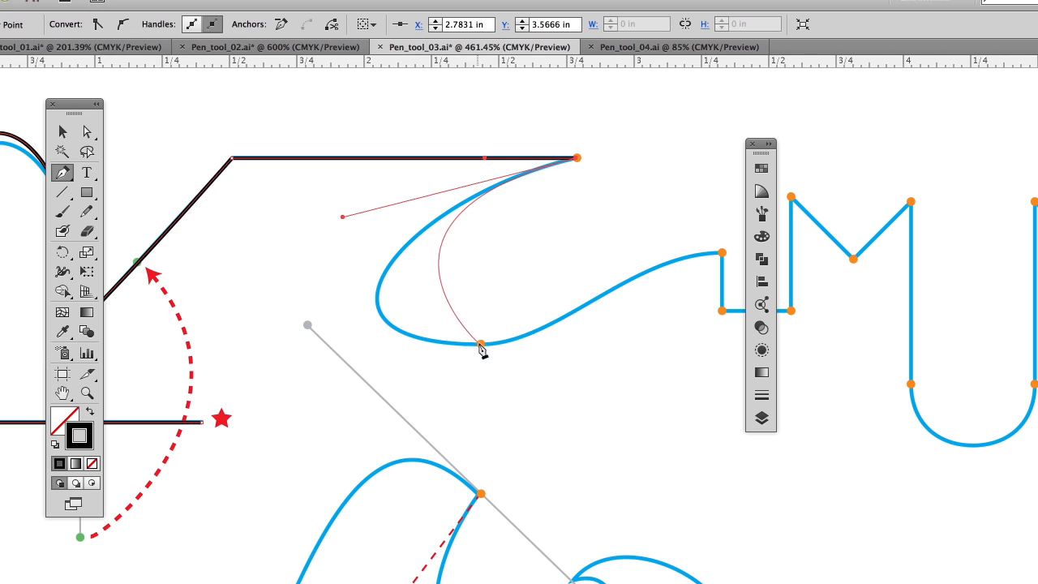
drag(481, 344, 648, 349)
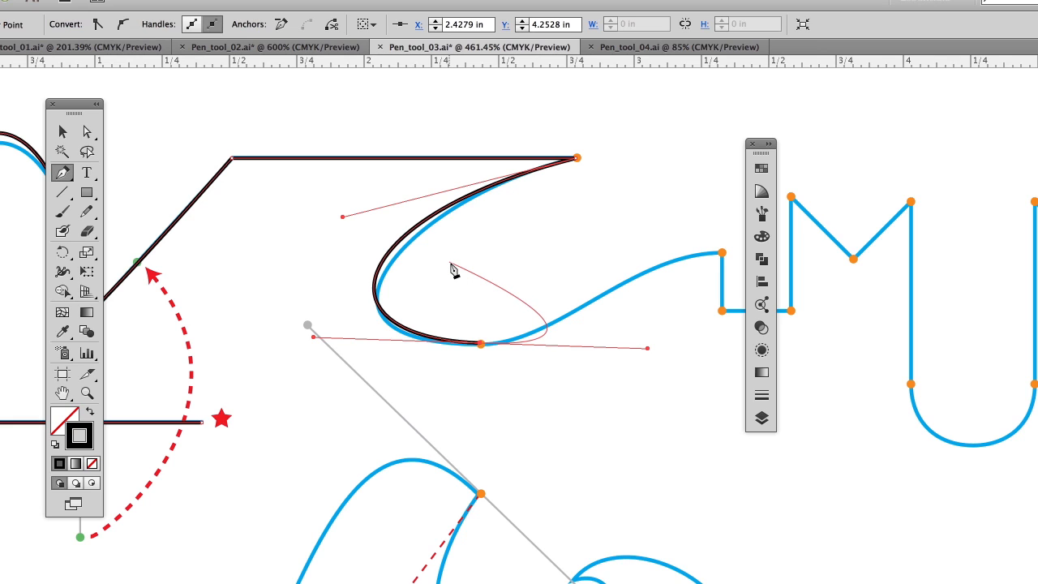
Step: Adjust the two handles of the loop segment independently so the curve fits the blue template
key(alt)
drag(315, 340, 324, 357)
drag(343, 217, 347, 223)
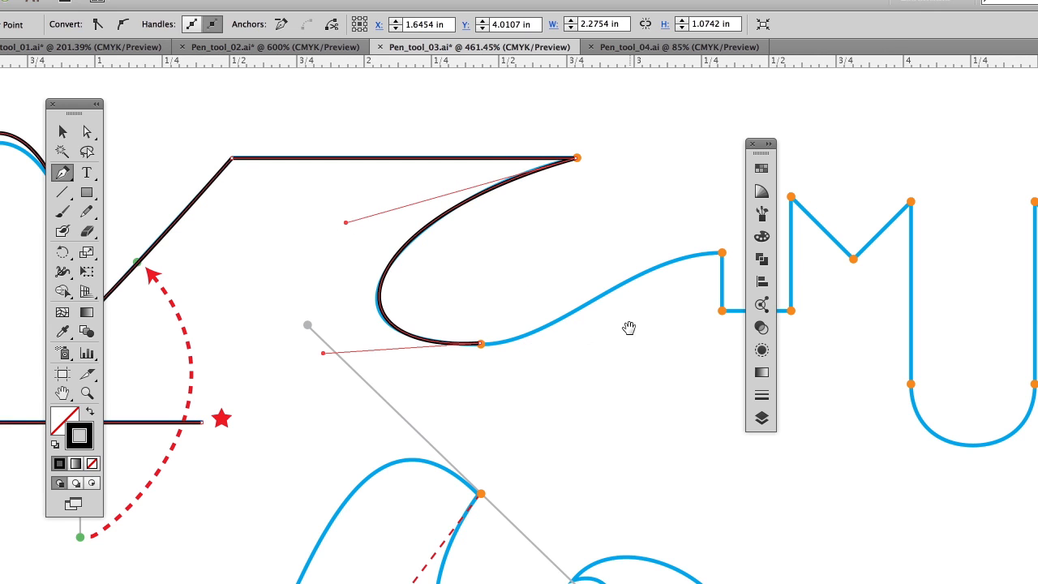
Step: Continue the path with a smooth anchor and horizontal handles at the end of the S-curve, above the short vertical line
scroll(628, 327, right, 5)
scroll(454, 308, down, 1)
drag(533, 232, 634, 225)
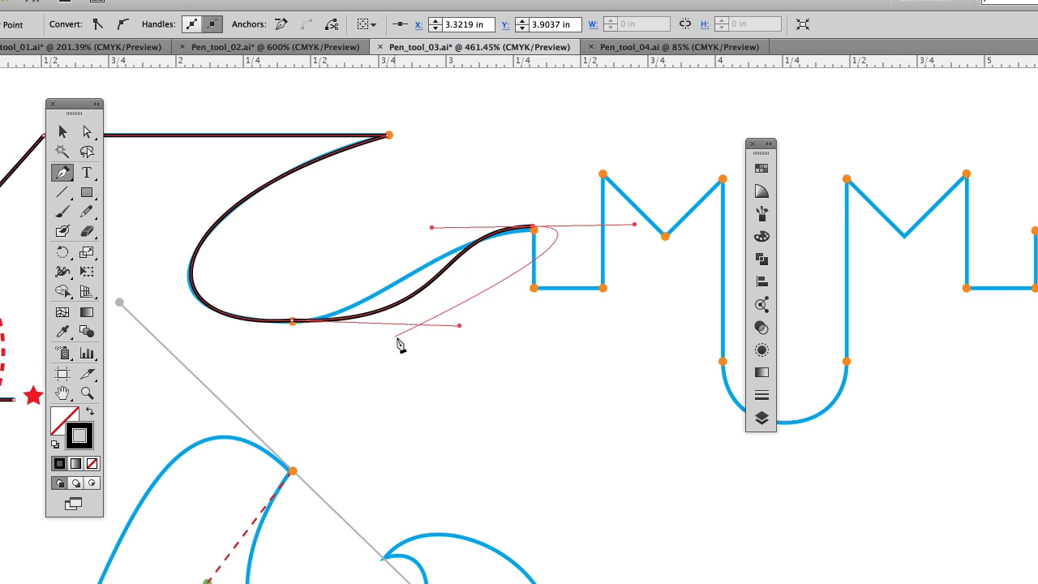
Step: Hide Layer 1, deselect the path, and examine the joint at the bottom of the loop up close for smoothness
click(762, 417)
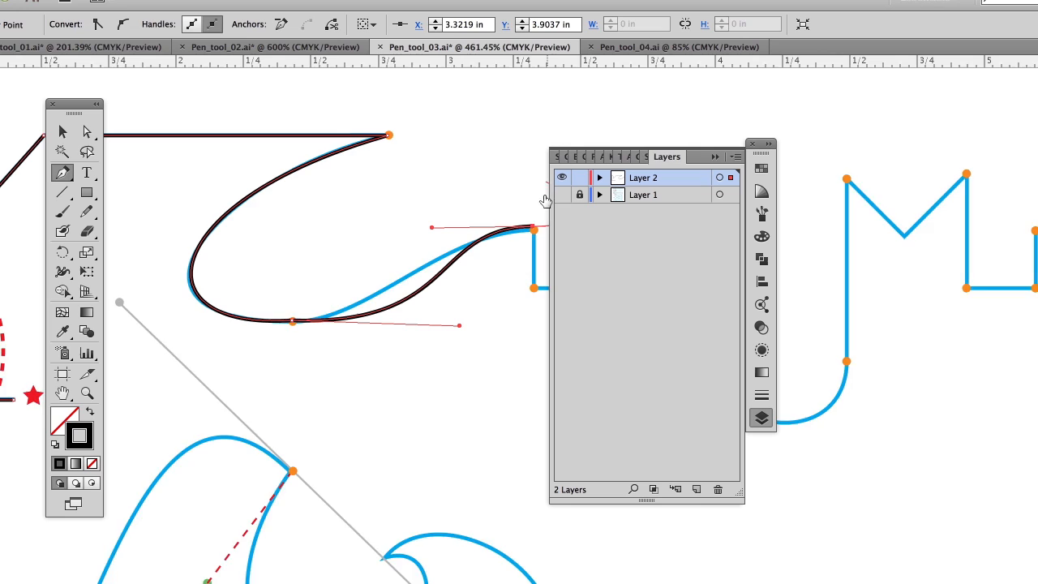
click(562, 195)
super+click(321, 286)
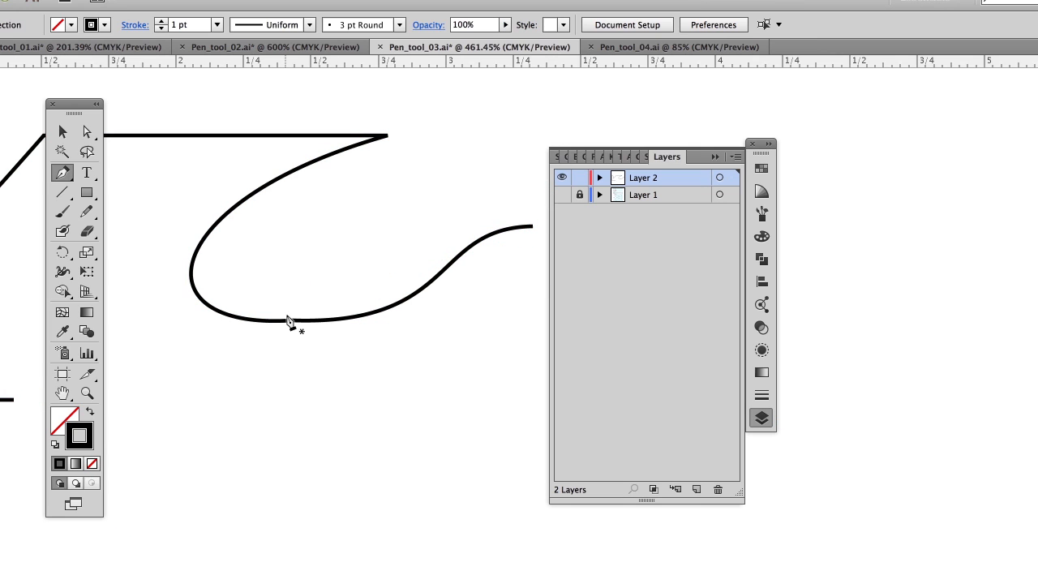
mouse_move(253, 285)
mouse_down()
mouse_move(380, 388)
mouse_move(336, 322)
mouse_move(319, 317)
mouse_up()
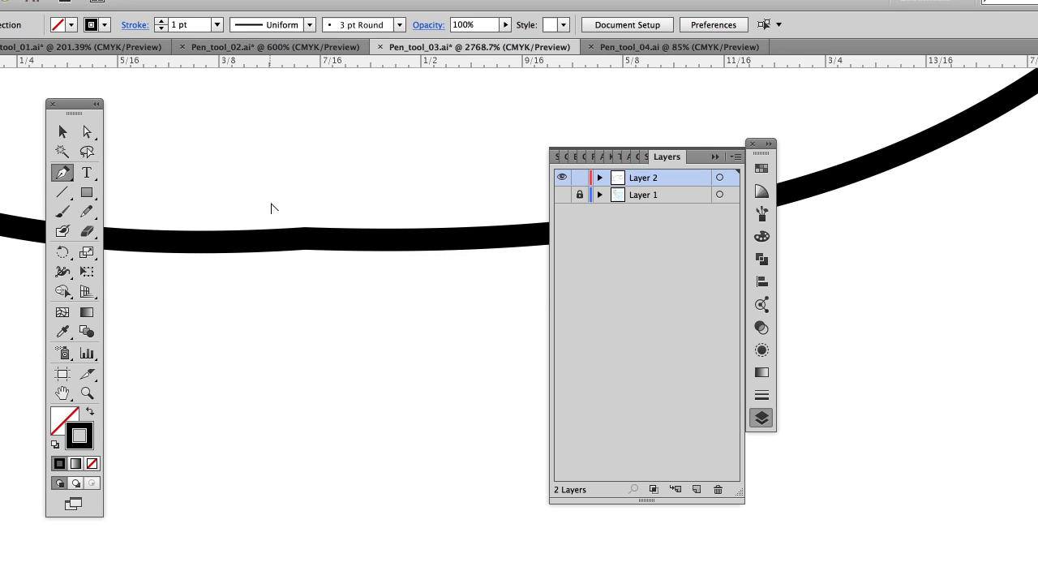
Step: Examine the joint at the loop's bottom with its anchor selected and deselected, at decreasing magnification and with the side panels hidden
drag(261, 195, 384, 329)
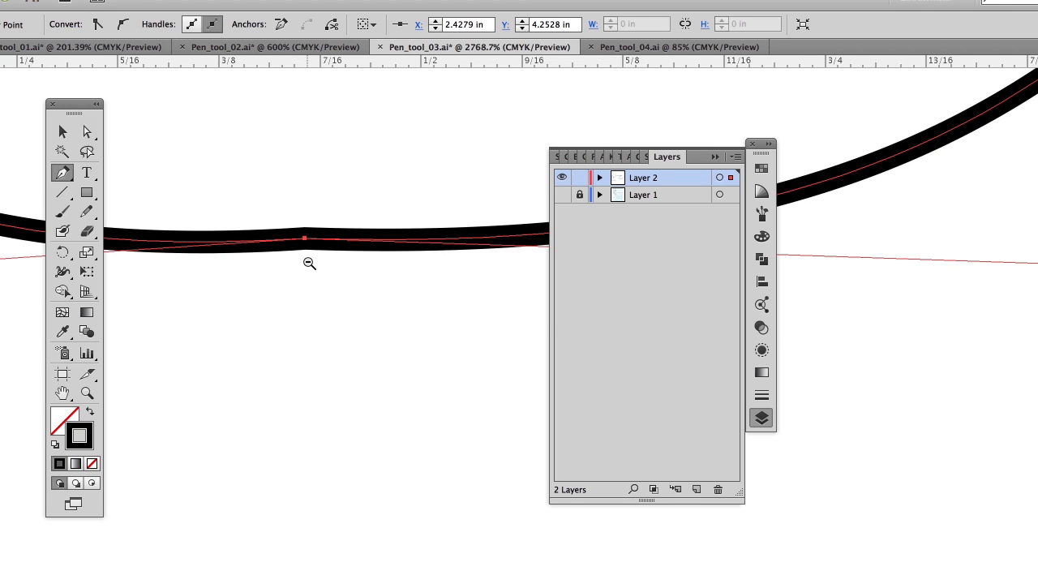
alt+super+click(309, 262)
alt+super+click(399, 301)
alt+super+click(477, 362)
drag(479, 363, 346, 197)
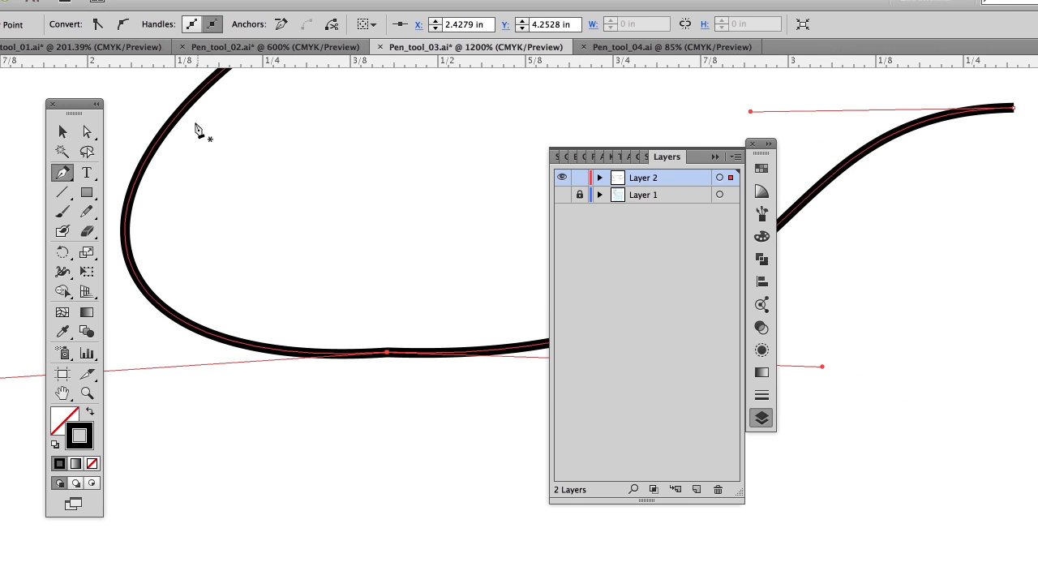
super+click(374, 313)
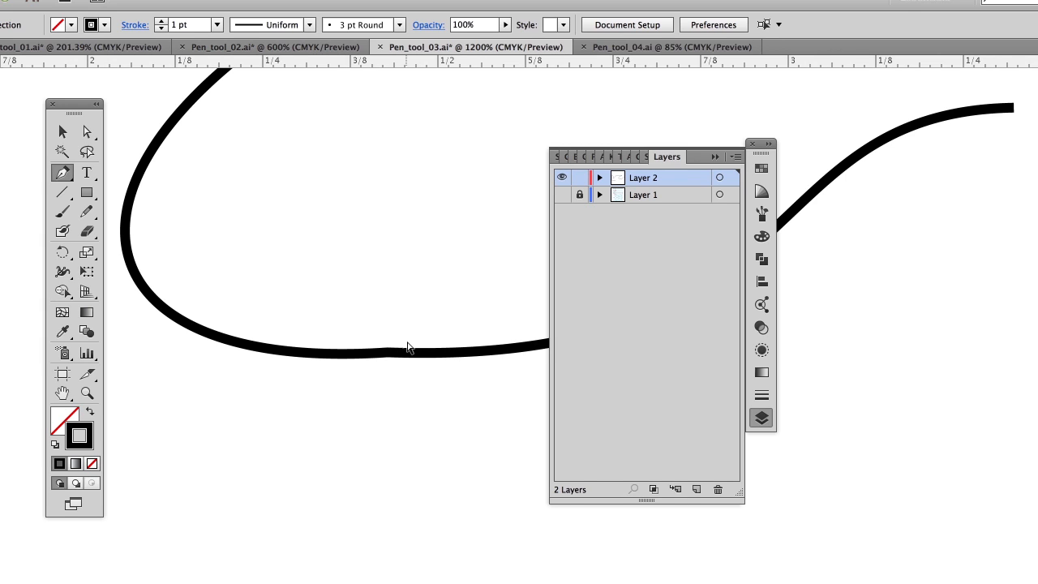
alt+super+click(406, 338)
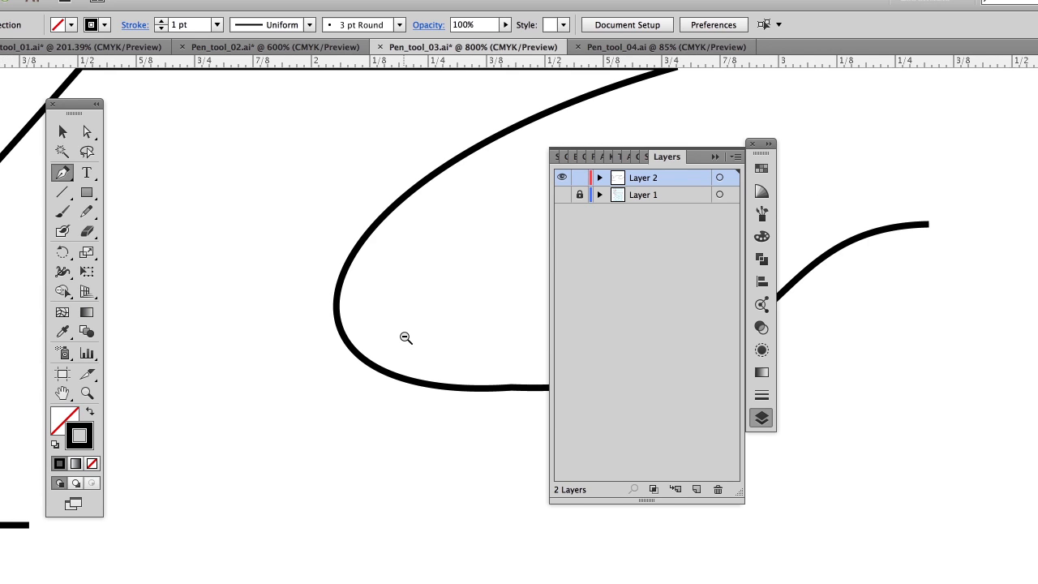
drag(452, 336, 291, 291)
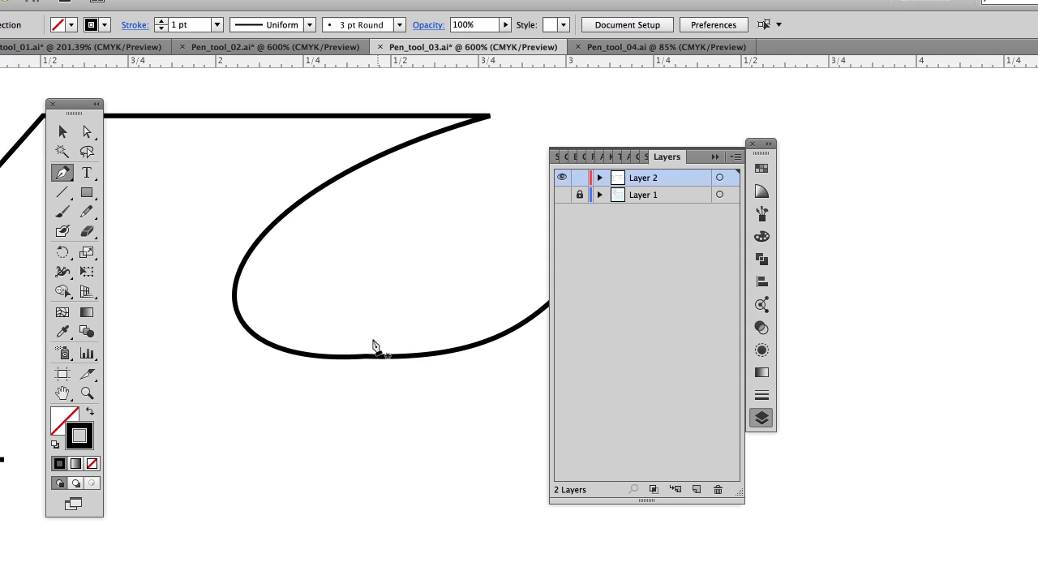
key(shift+Tab)
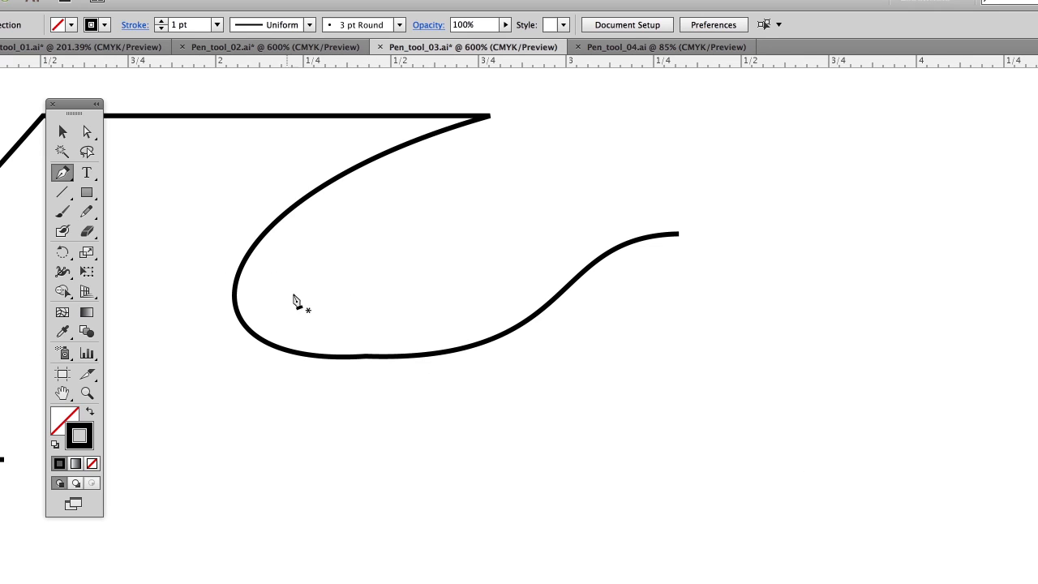
Step: Convert the loop's bottom anchor back to a smooth point by pulling out aligned, nearly horizontal handles
drag(318, 311, 456, 441)
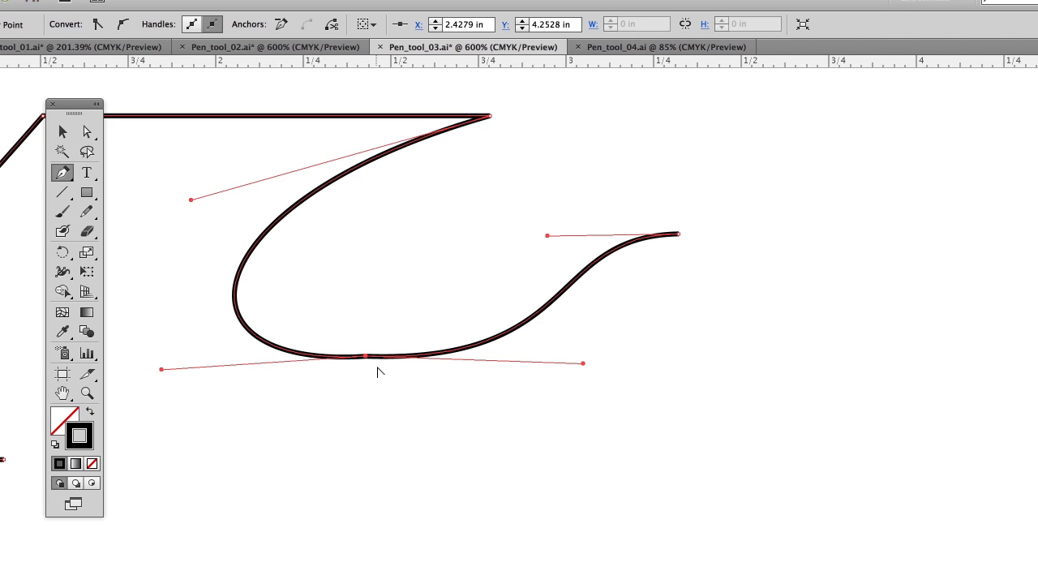
mouse_move(367, 360)
mouse_down()
mouse_move(524, 384)
mouse_move(607, 341)
mouse_move(603, 395)
mouse_move(610, 351)
mouse_up()
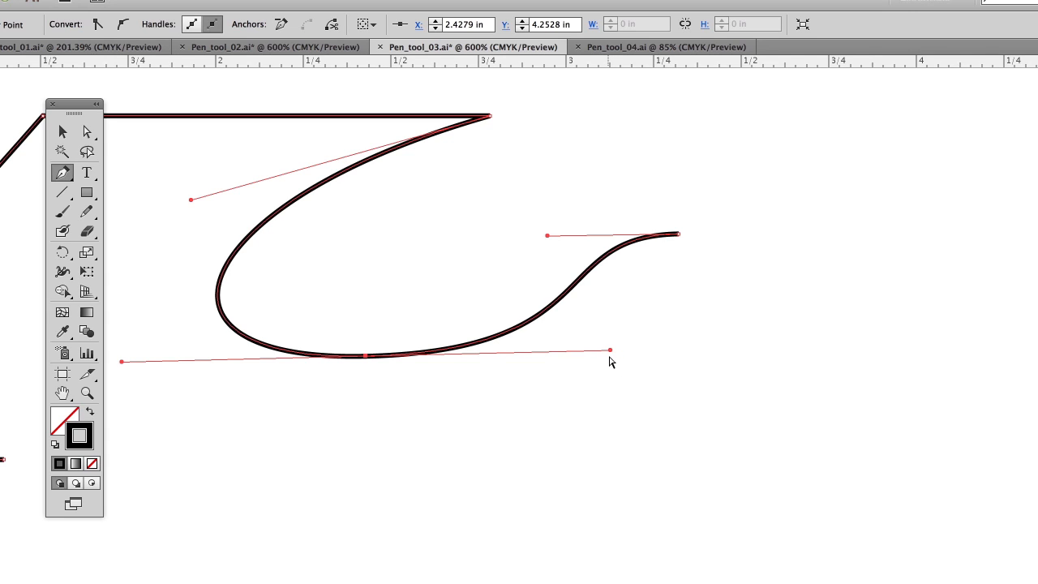
drag(611, 350, 609, 361)
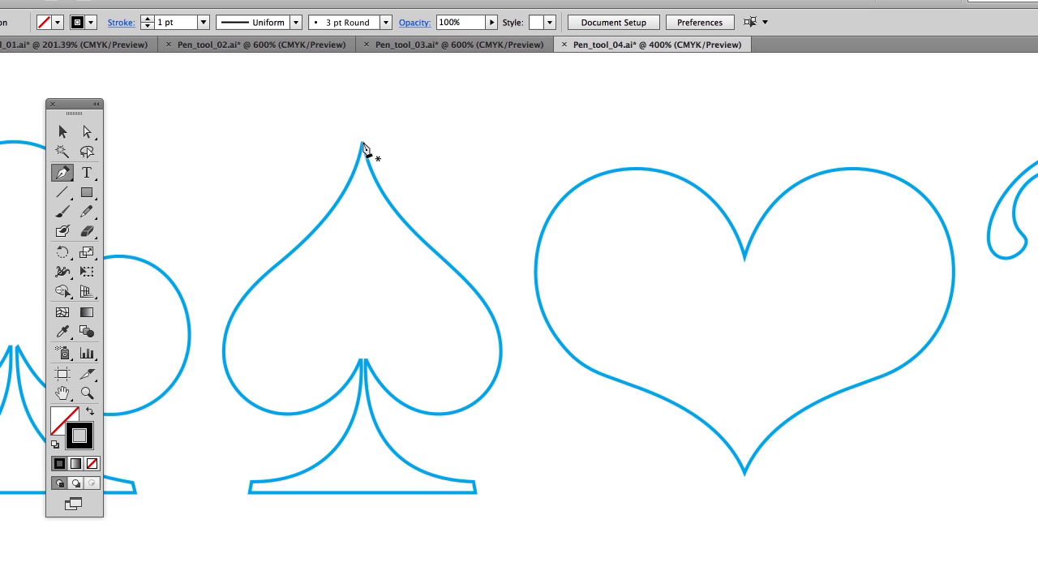
Step: Trace the spade's upper right side in Pen_tool_04.ai from its tip to a smooth anchor at the widest point, lengthening the tip's downward handle to fit
drag(361, 144, 361, 192)
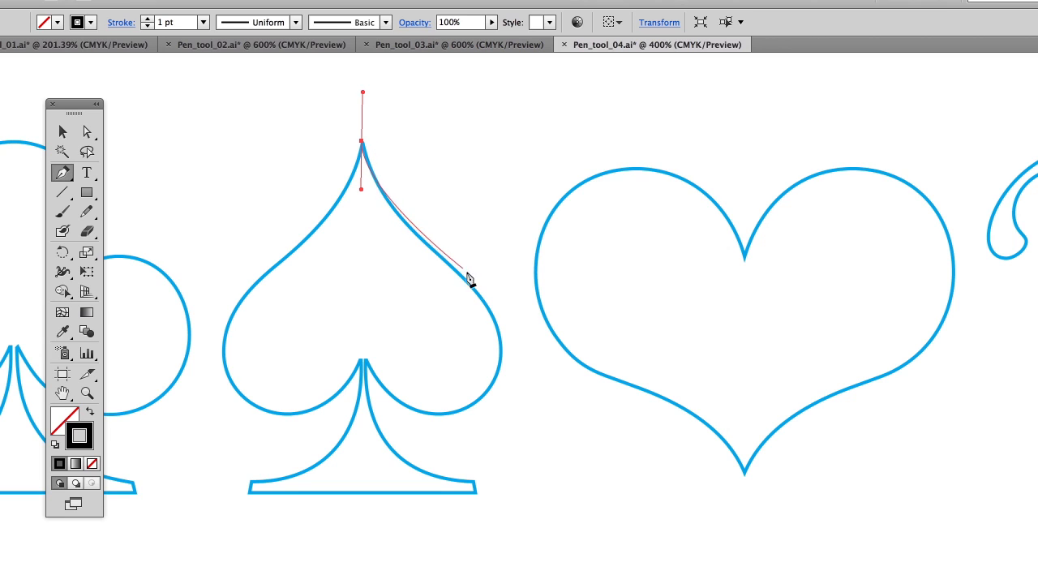
click(501, 355)
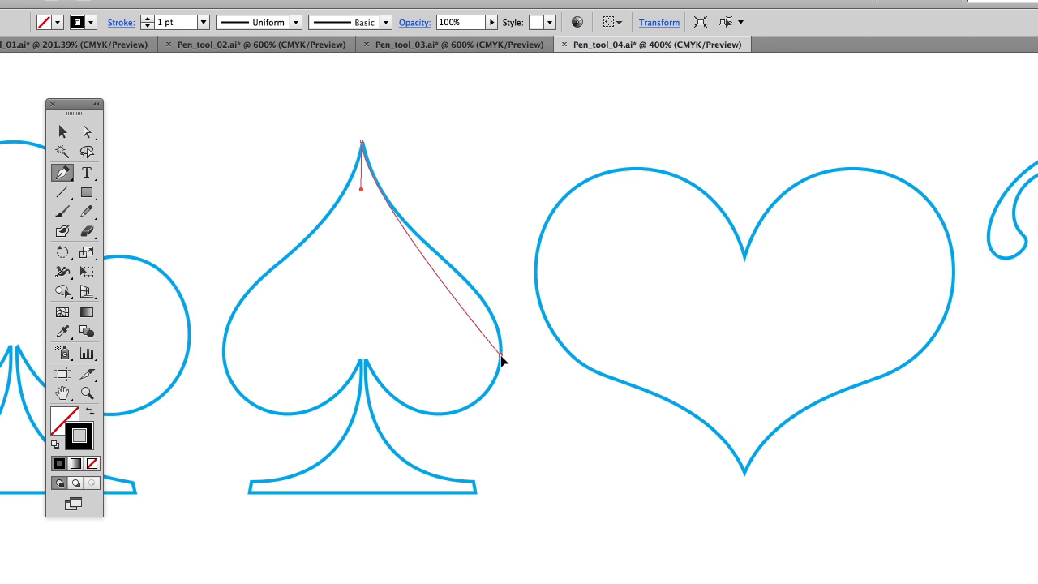
drag(501, 359, 488, 433)
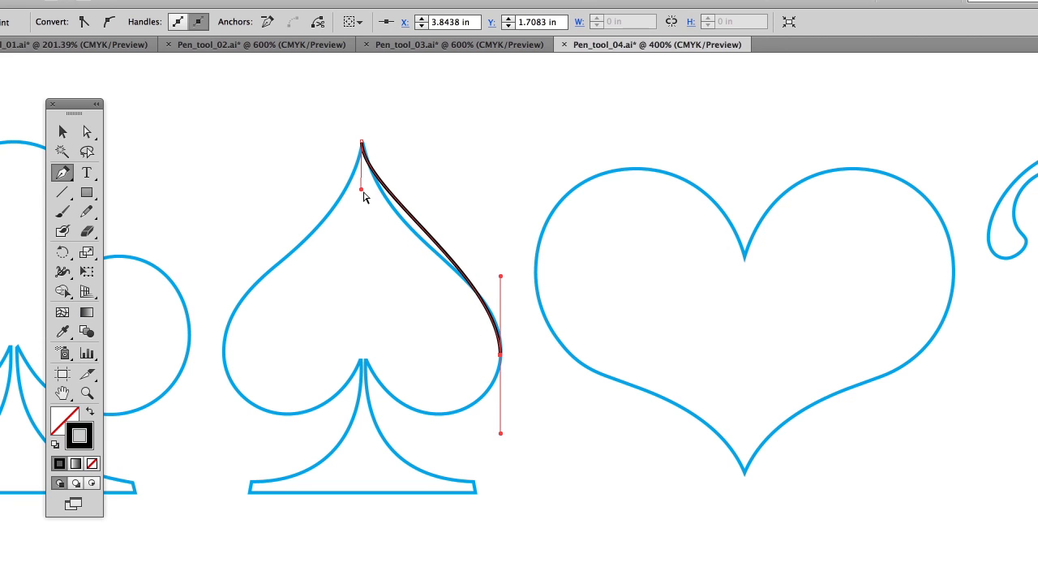
drag(362, 195, 361, 219)
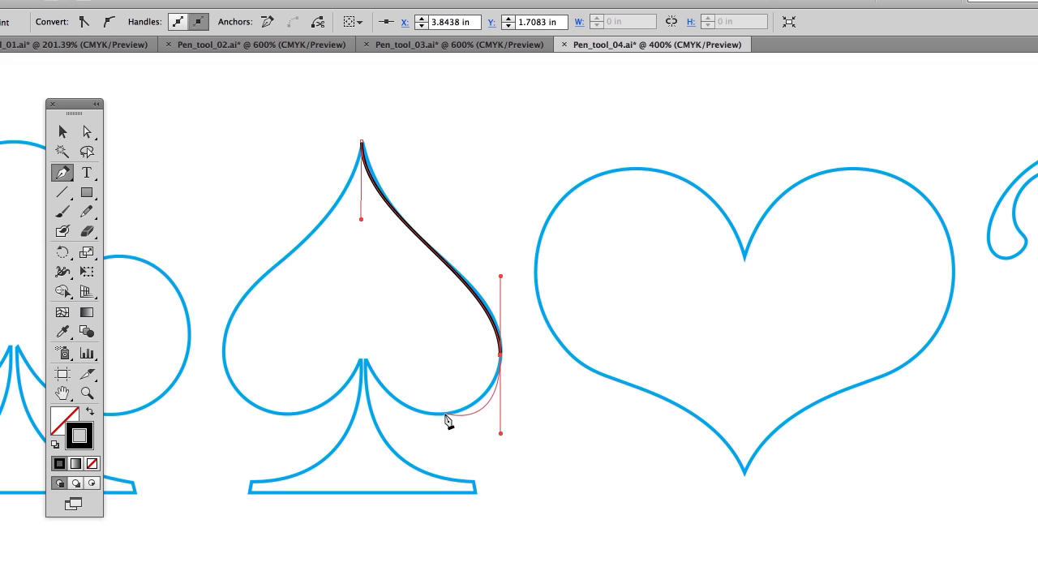
Step: Trace the spade's right lobe through a smooth bottom anchor to the stem's top, and redirect that anchor's outgoing handle down the stem
drag(440, 416, 420, 416)
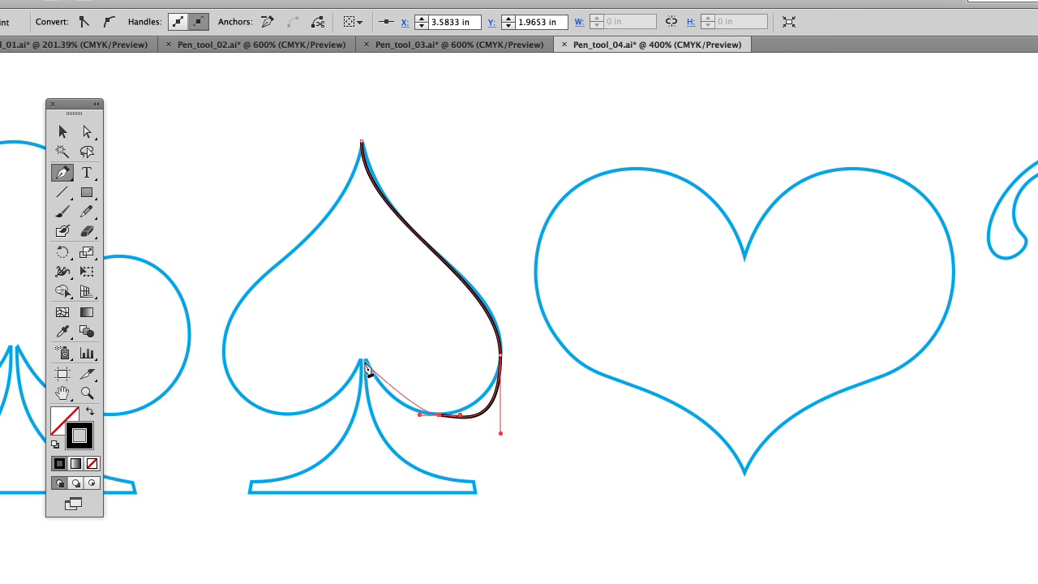
drag(367, 358, 361, 330)
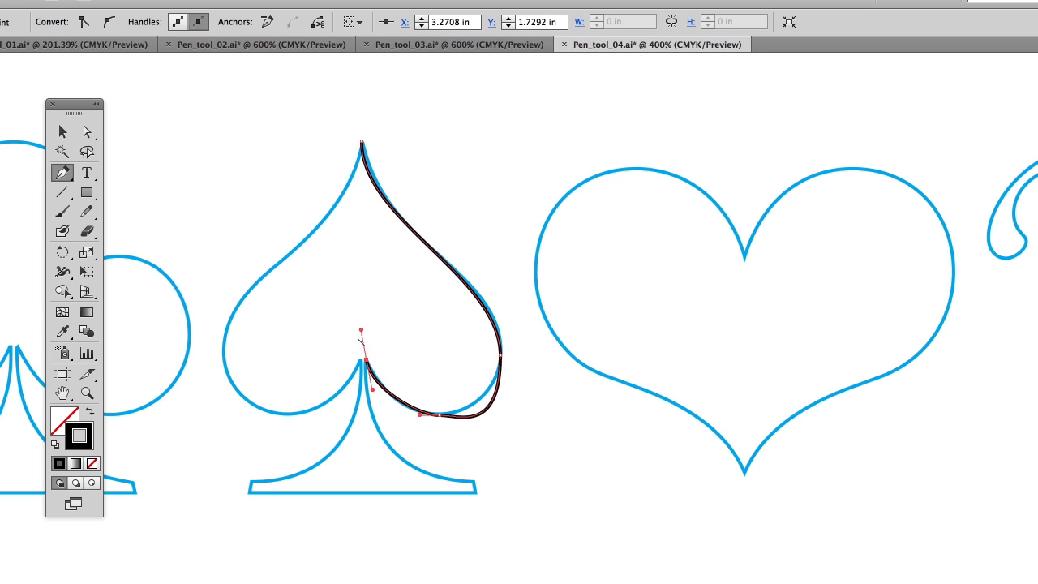
drag(366, 362, 362, 420)
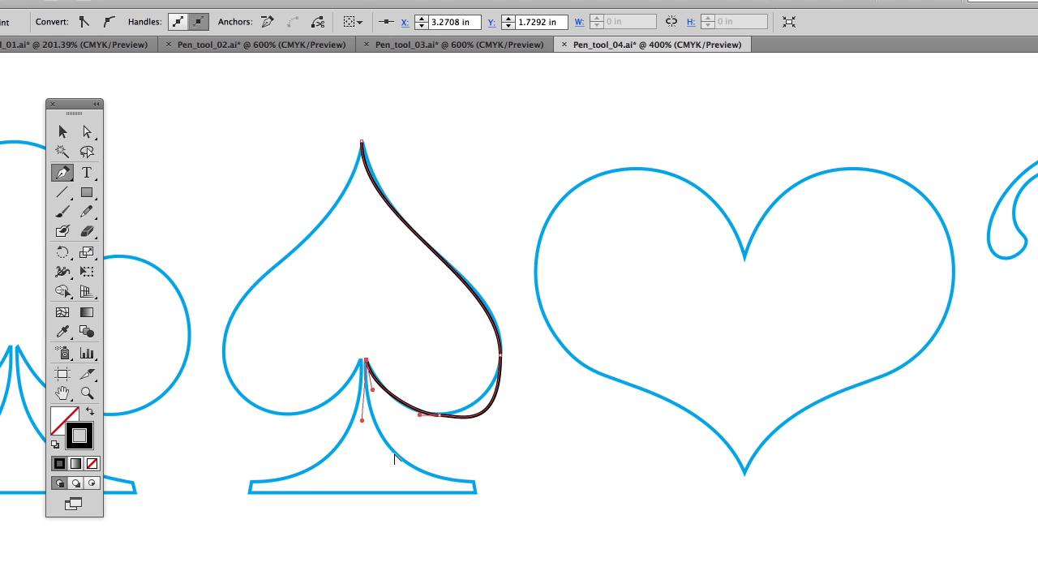
Step: Trace the stem's right curve to the base and move the end anchor onto the template's upper right base corner
click(470, 482)
drag(474, 485, 556, 495)
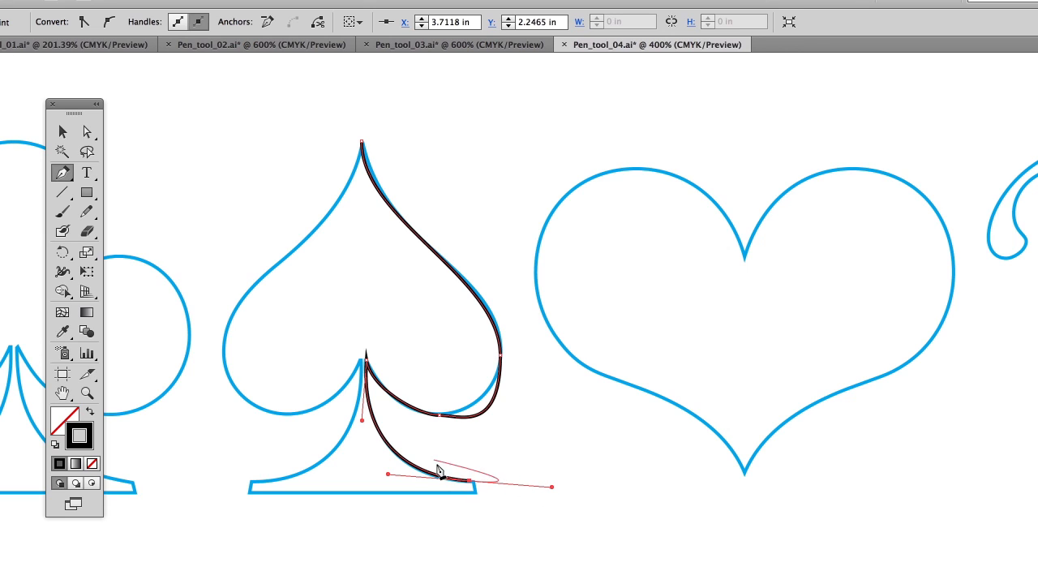
drag(445, 466, 518, 523)
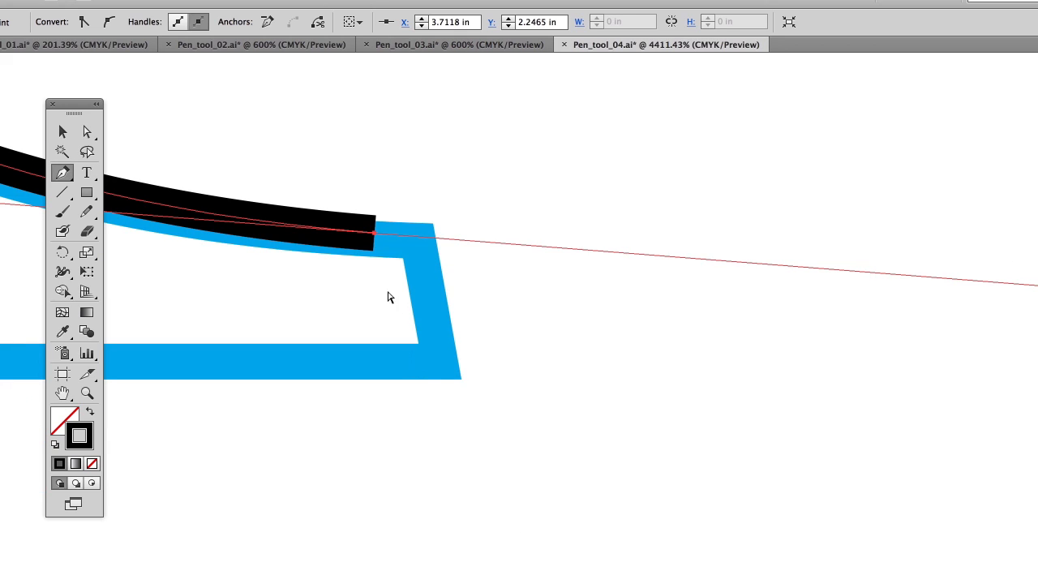
drag(377, 232, 420, 237)
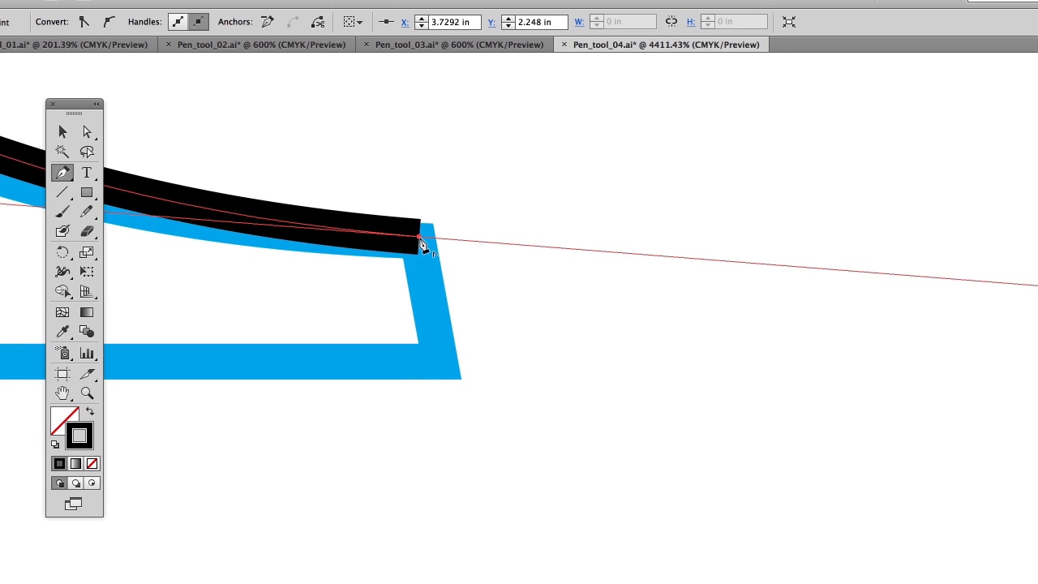
Step: Redirect the outgoing handle of the upper right base corner down along the short slanted edge
click(419, 239)
drag(422, 272, 440, 383)
drag(451, 448, 433, 336)
drag(432, 381, 464, 492)
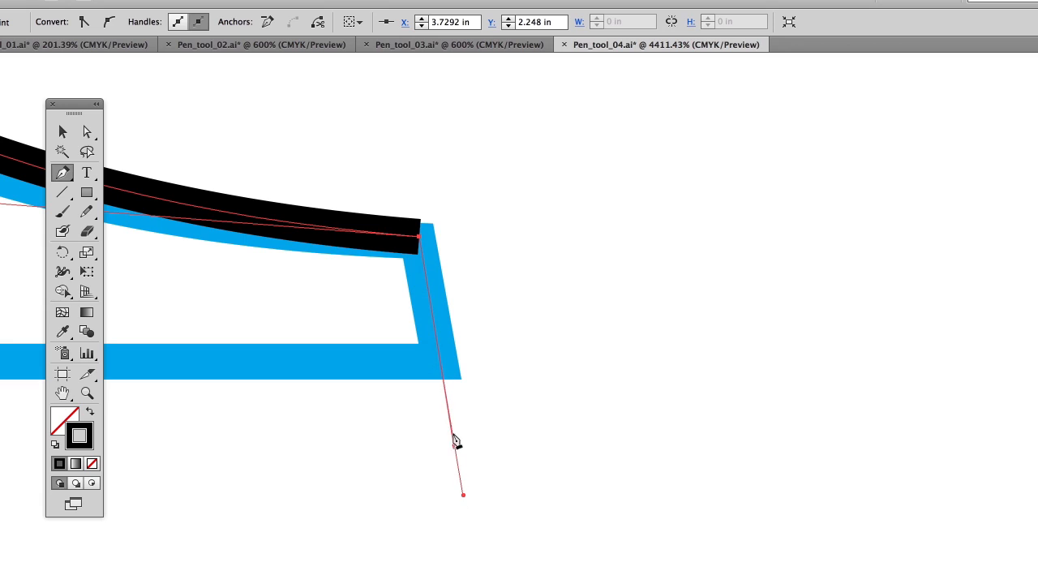
Step: Shorten the outgoing handle to fit within the slanted edge and place a corner anchor at the base's lower right corner
drag(441, 360, 467, 491)
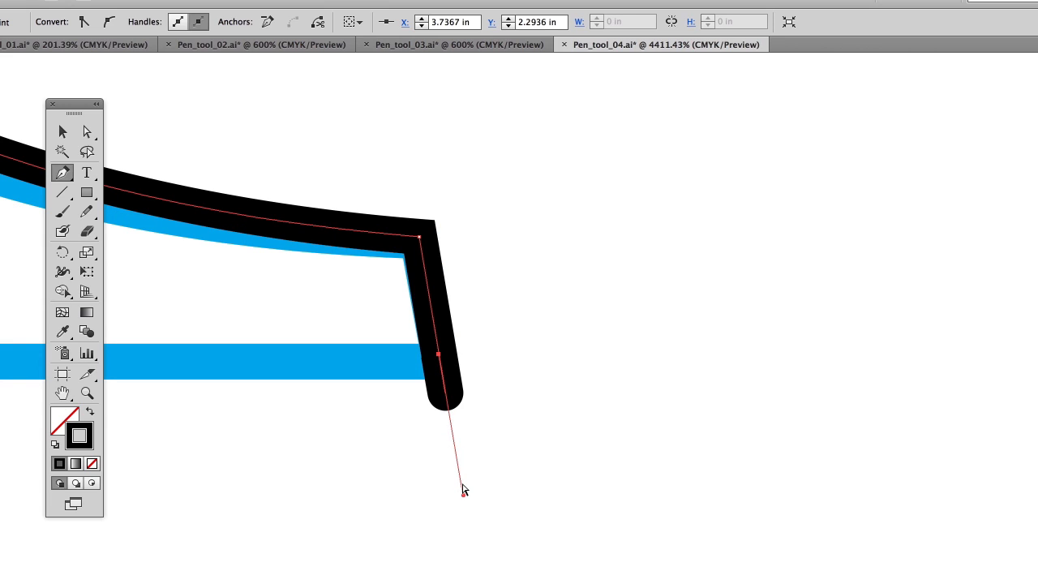
key(ctrl+z)
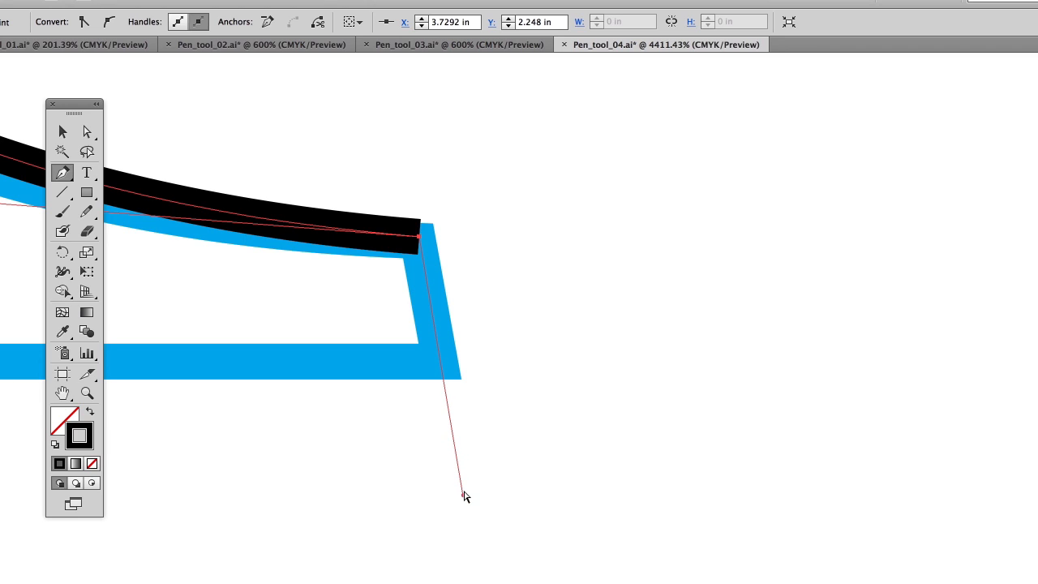
drag(463, 496, 444, 354)
drag(433, 298, 429, 290)
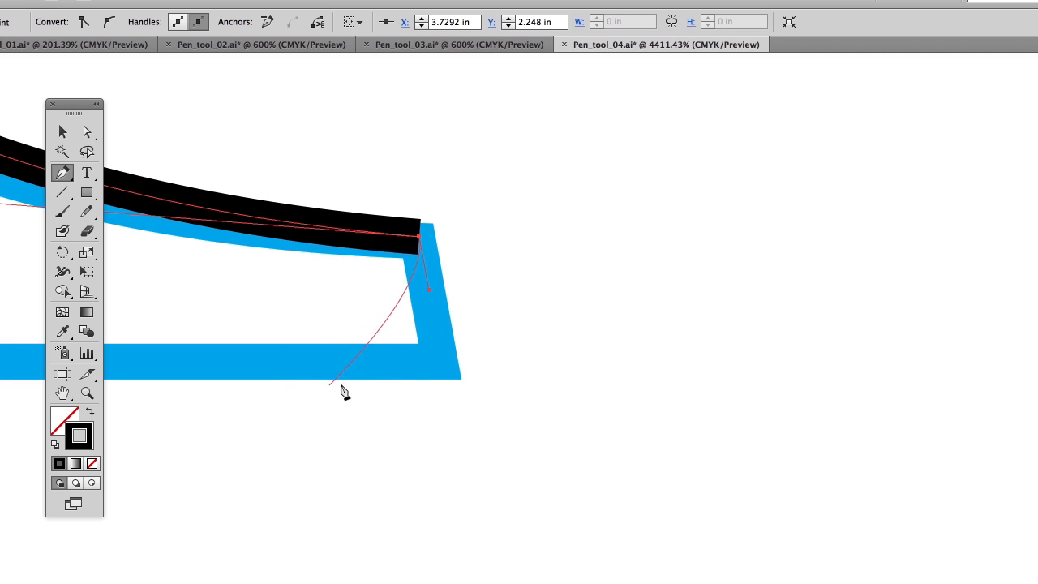
click(444, 366)
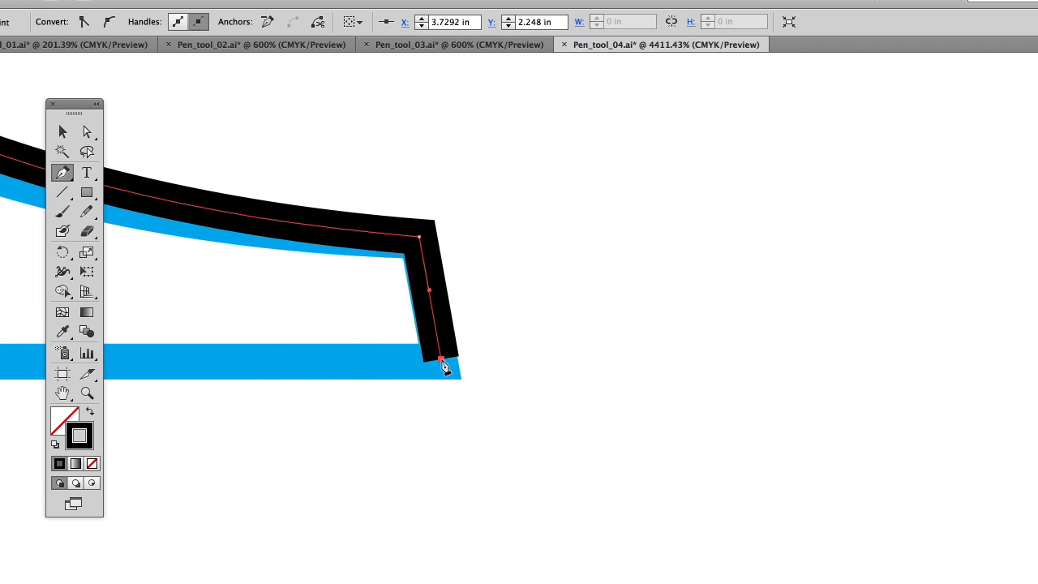
Step: Trace the straight bottom of the base to its lower left corner and up the short slanted edge to the upper left corner
alt+super+click(340, 320)
alt+super+click(341, 319)
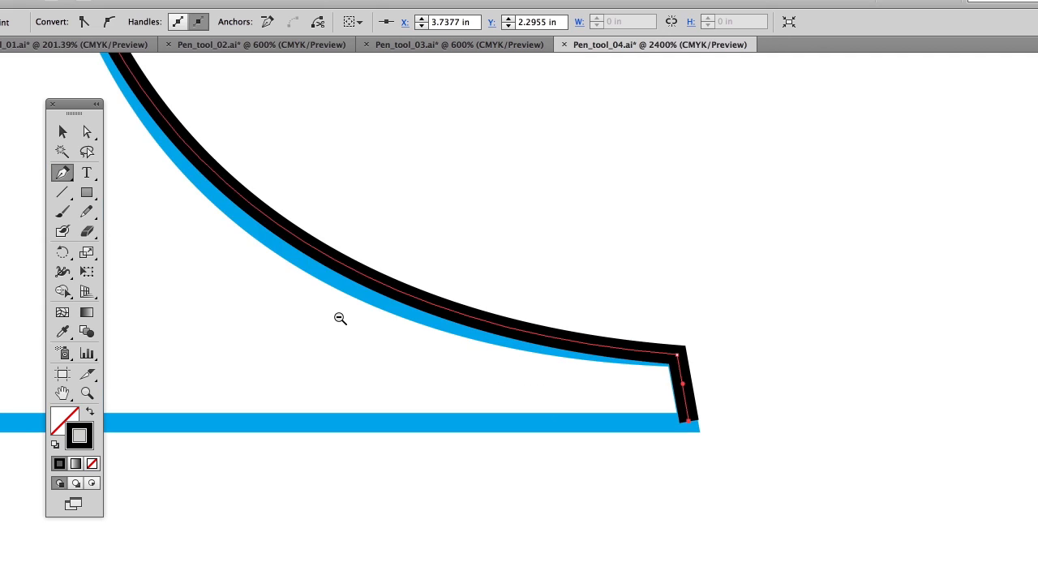
drag(394, 432, 589, 444)
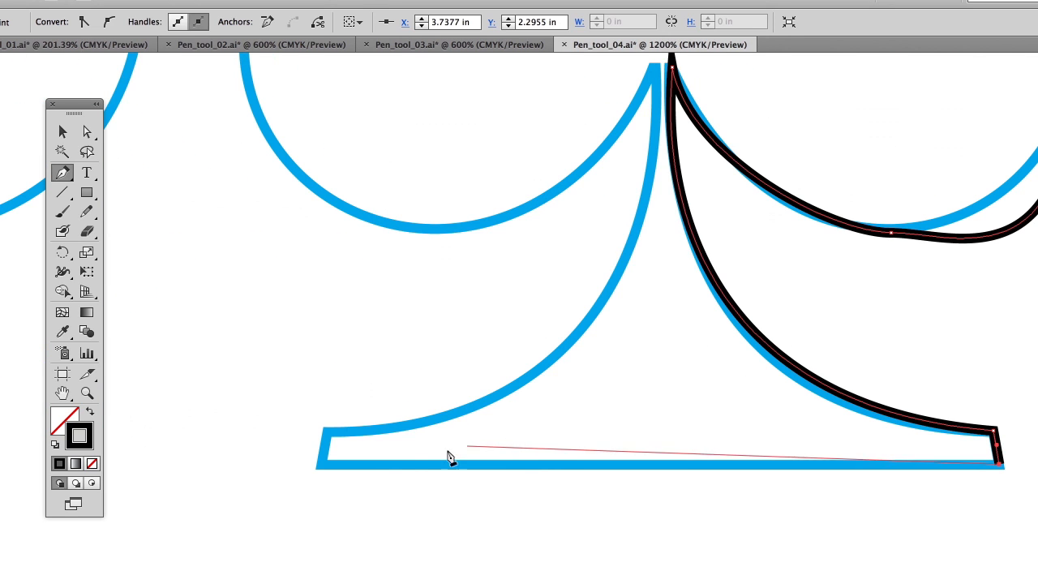
click(321, 468)
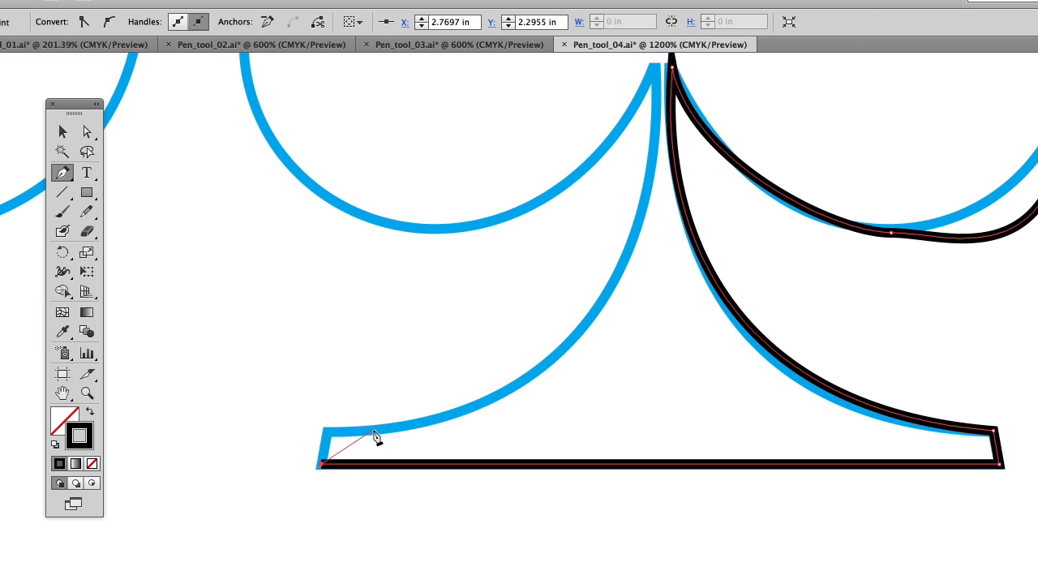
click(327, 429)
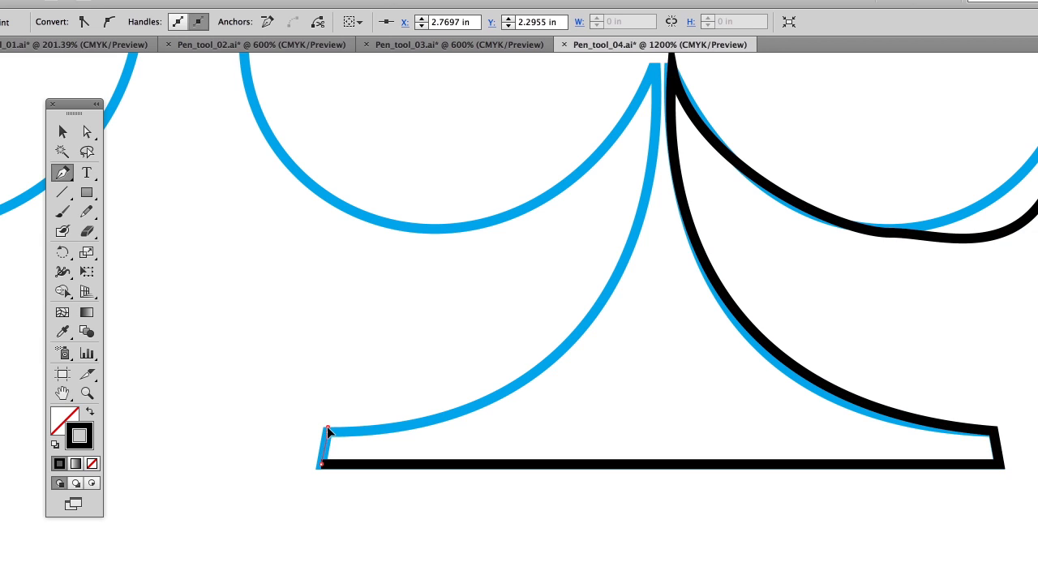
drag(329, 423, 326, 445)
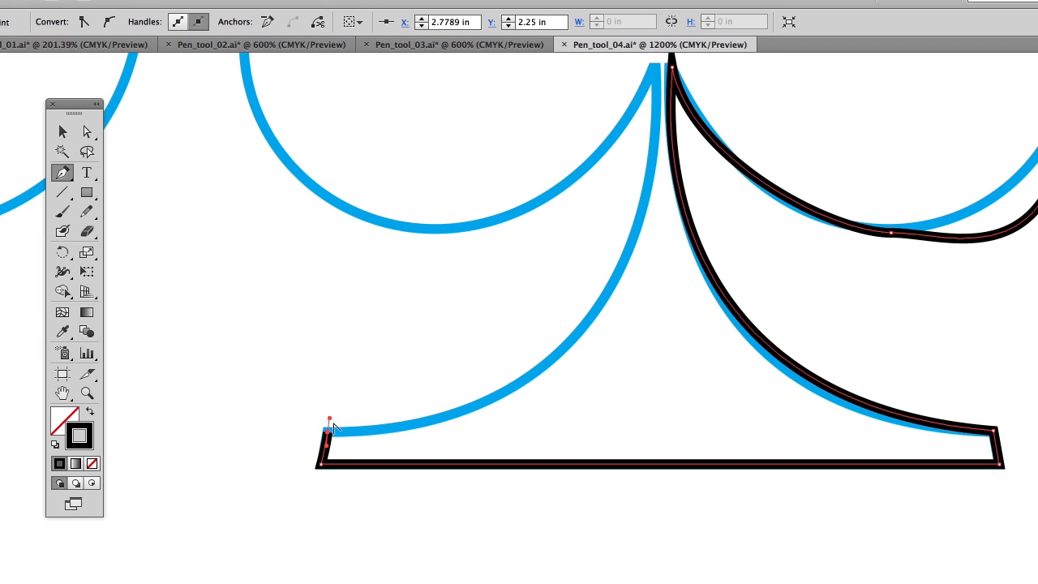
Step: Redirect the upper left base corner's handle horizontally along the stem and trace the left stem curve to its top with vertical handles
drag(330, 422, 429, 430)
ctrl+alt+click(589, 287)
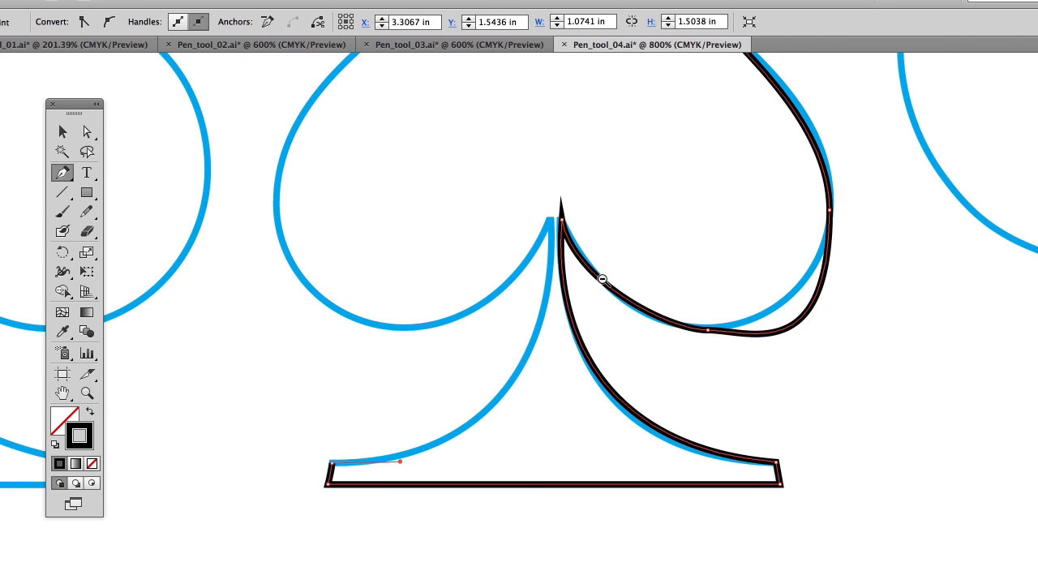
ctrl+alt+click(600, 276)
drag(475, 148, 467, 264)
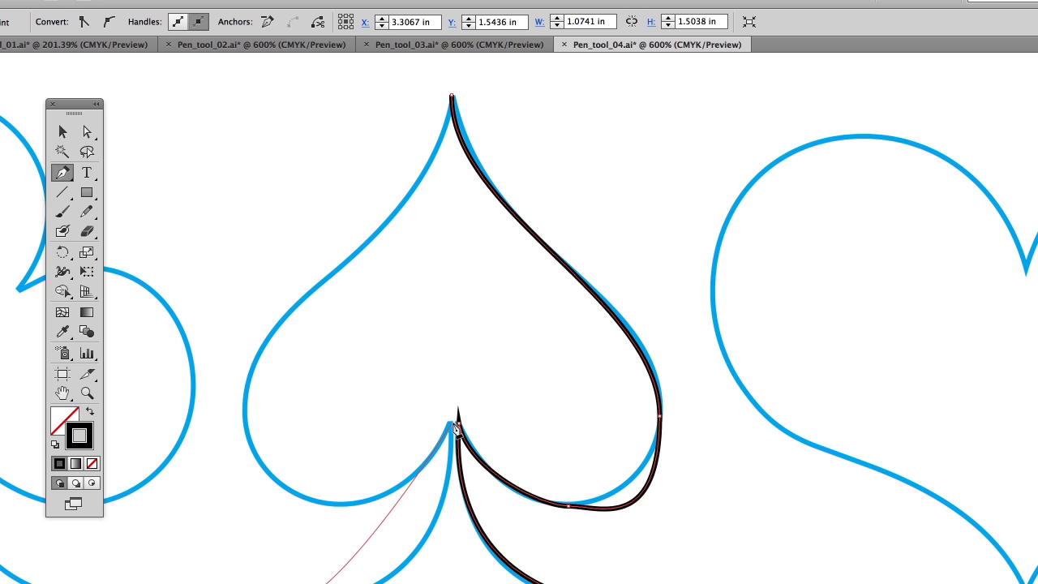
drag(454, 425, 455, 250)
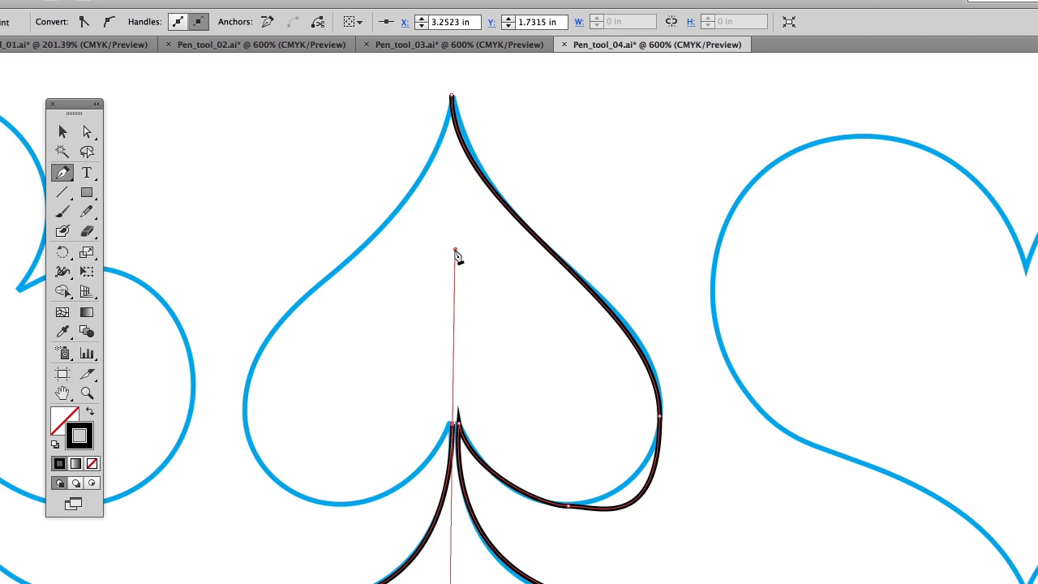
Step: Redirect the stem-top anchor's outgoing handle toward the left lobe and add smooth anchors at the lobe's bottom and left extreme
click(452, 423)
drag(407, 496, 409, 495)
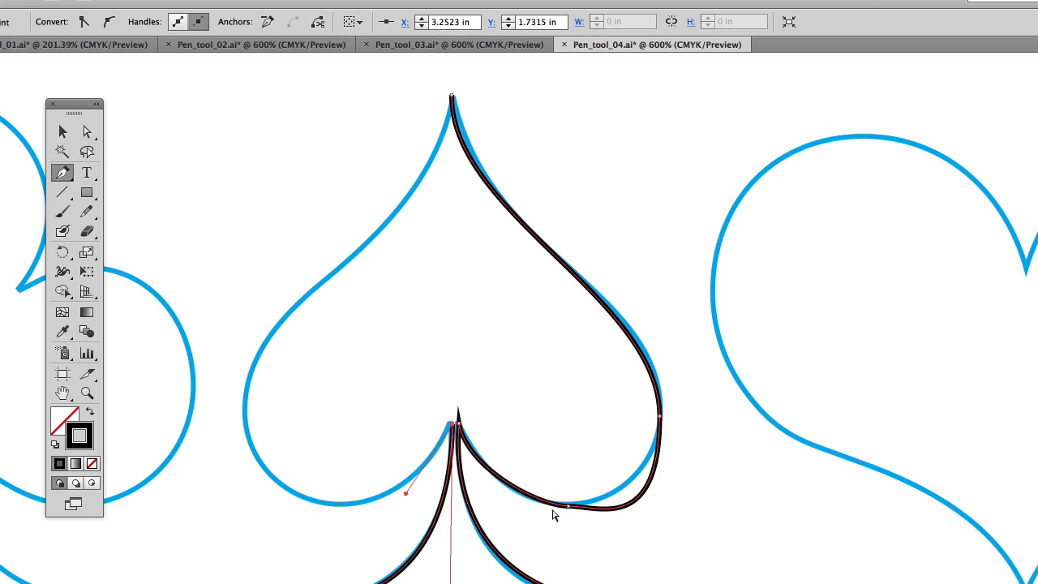
drag(330, 506, 294, 505)
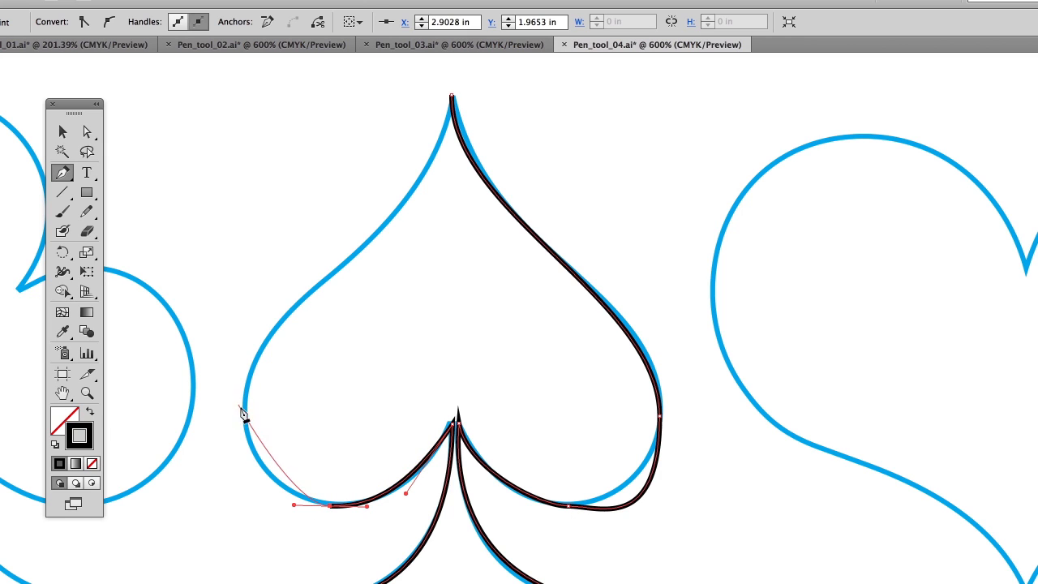
drag(245, 410, 244, 351)
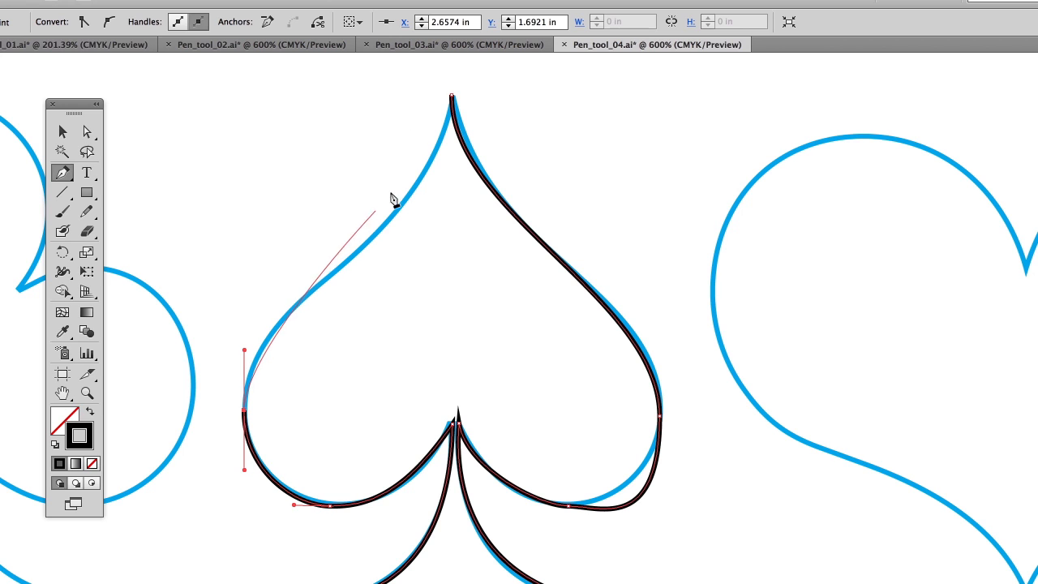
Step: Close the spade path at its top tip, shaping the left edge with a handle pointing down along the template
drag(448, 159, 420, 270)
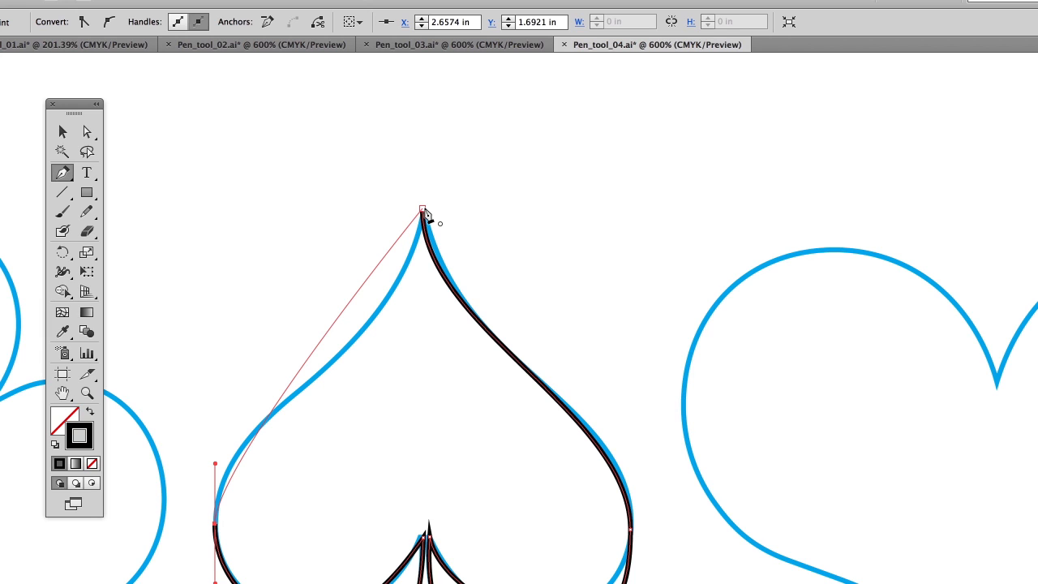
mouse_move(422, 211)
mouse_down()
mouse_move(423, 268)
mouse_move(443, 157)
mouse_move(471, 167)
mouse_move(465, 256)
mouse_move(489, 179)
mouse_up()
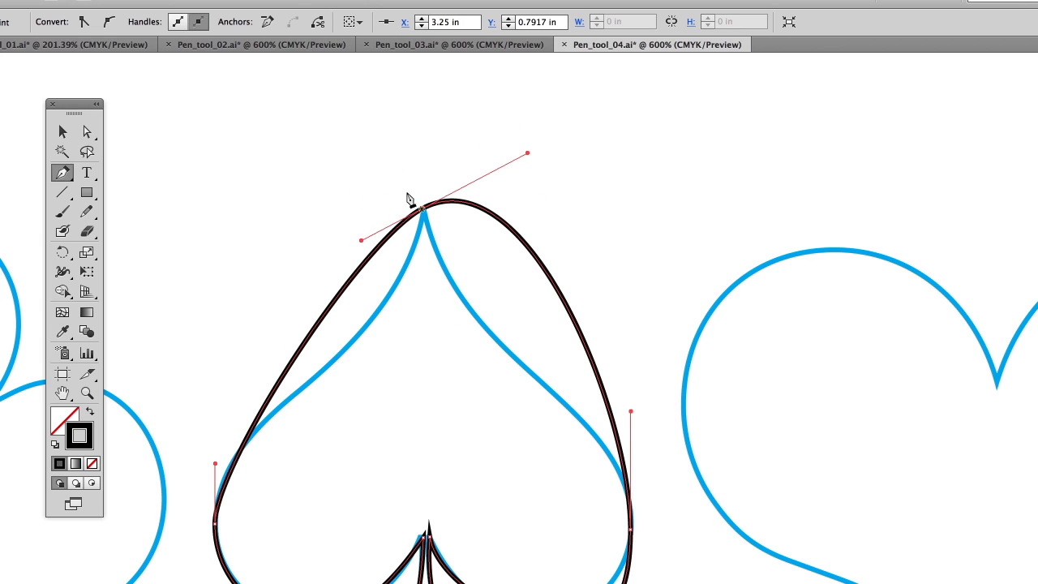
key(super+z)
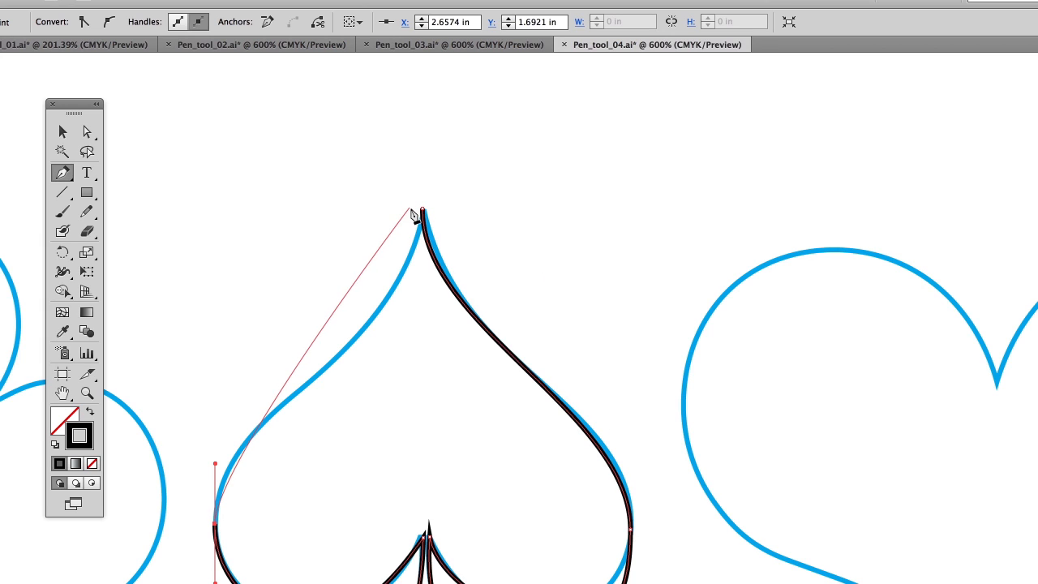
drag(423, 212, 435, 110)
Step: Slightly lengthen the tip's handle for the right edge and shorten the right lobe's lower handle to match the template
click(87, 132)
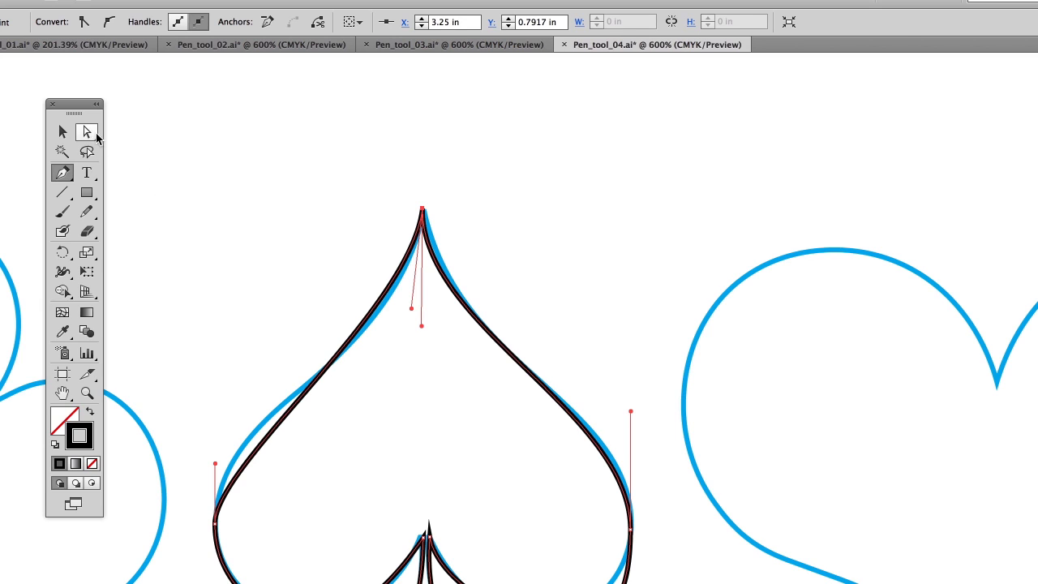
drag(423, 329, 423, 338)
drag(599, 568, 598, 439)
click(605, 486)
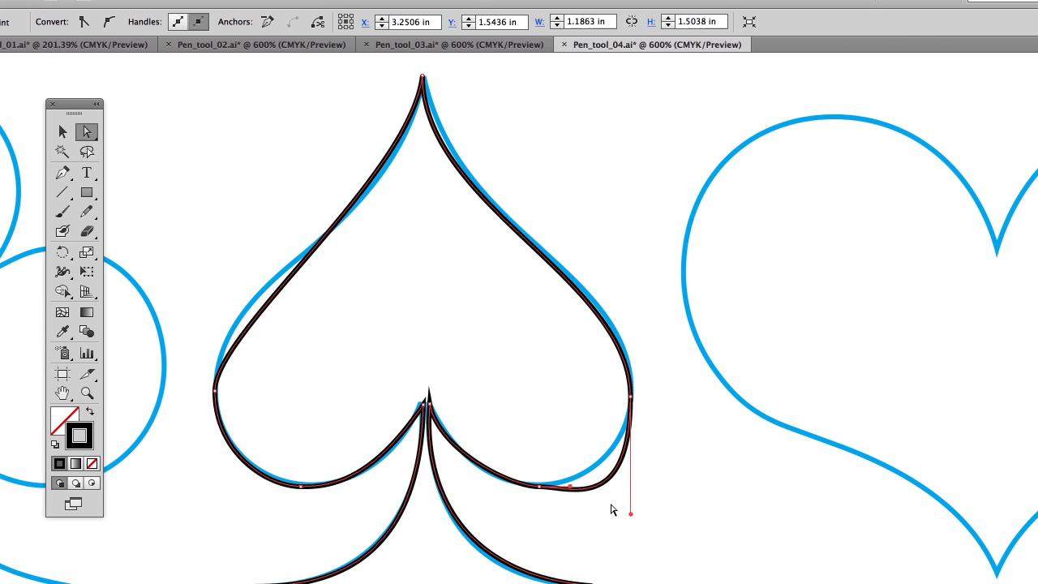
drag(631, 514, 631, 462)
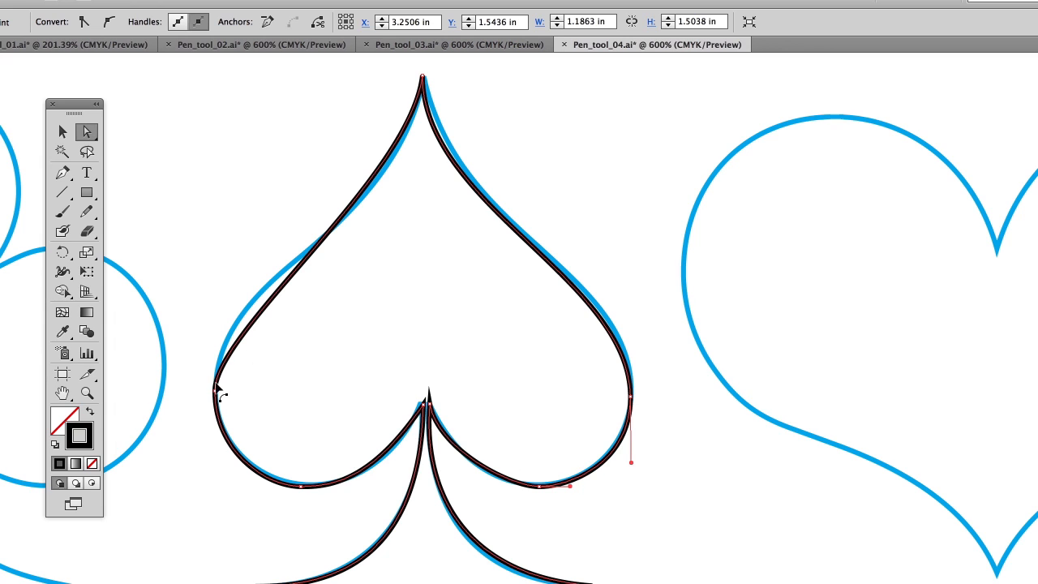
Step: Lengthen the left lobe's upper handle and the tip's left-edge handle so the spade's upper left curve follows the template
click(228, 345)
drag(202, 374, 216, 282)
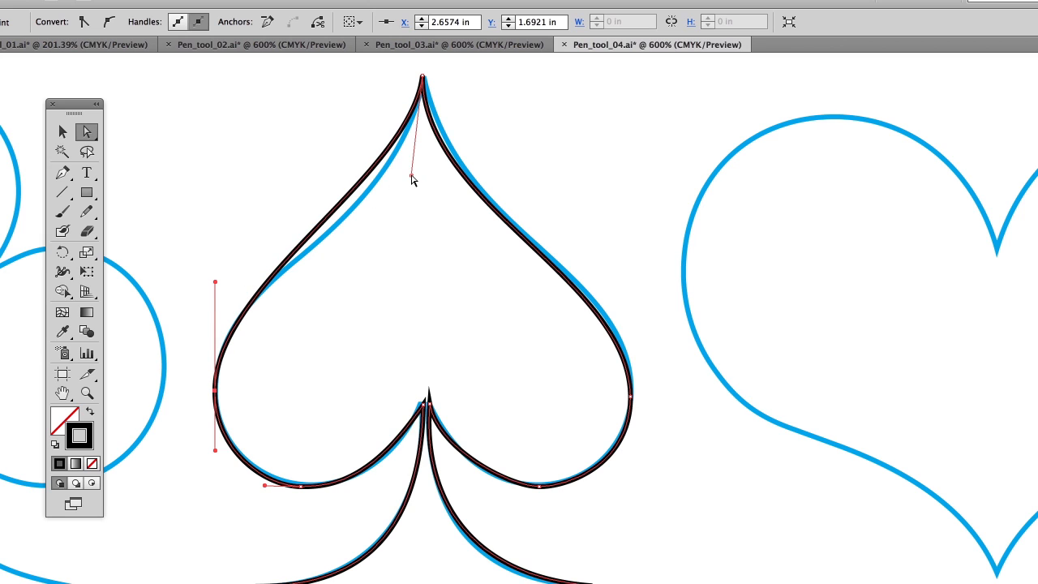
drag(412, 177, 415, 221)
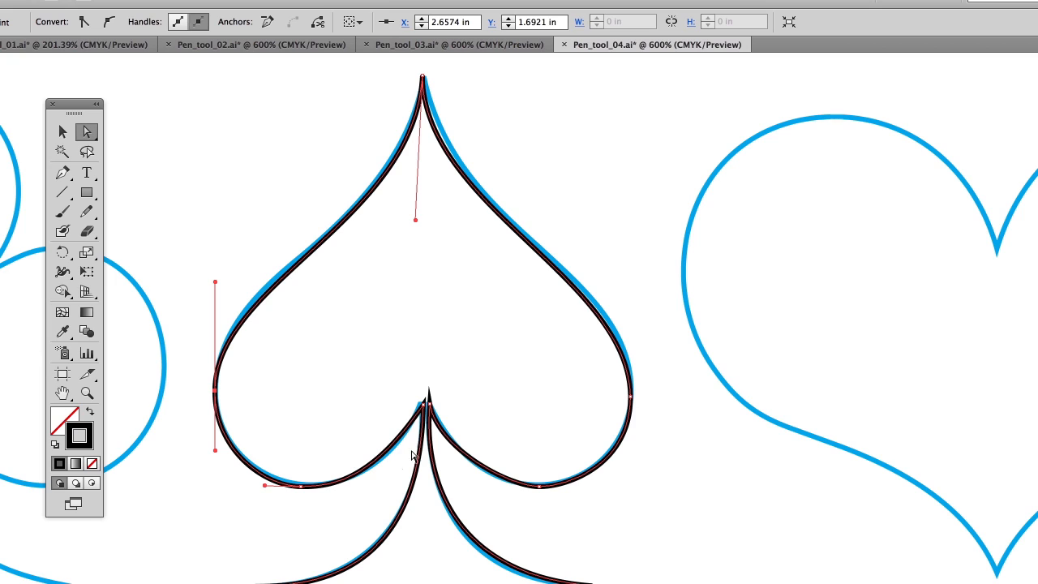
Step: Set the spade path's stroke corners to Round Join, comparing it with Bevel Join at the stem-top points
drag(390, 365, 487, 476)
drag(487, 438, 470, 382)
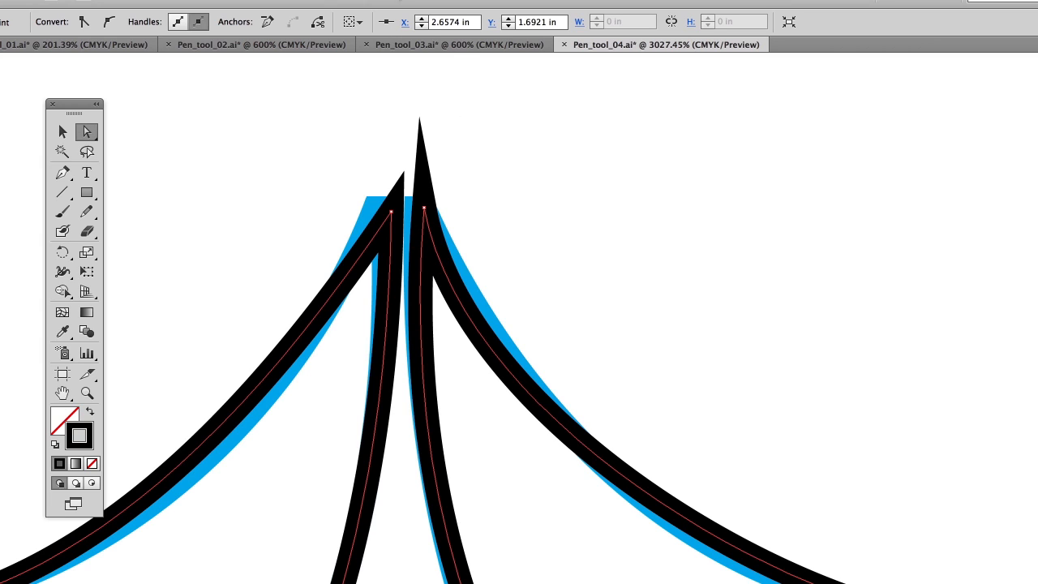
click(367, 0)
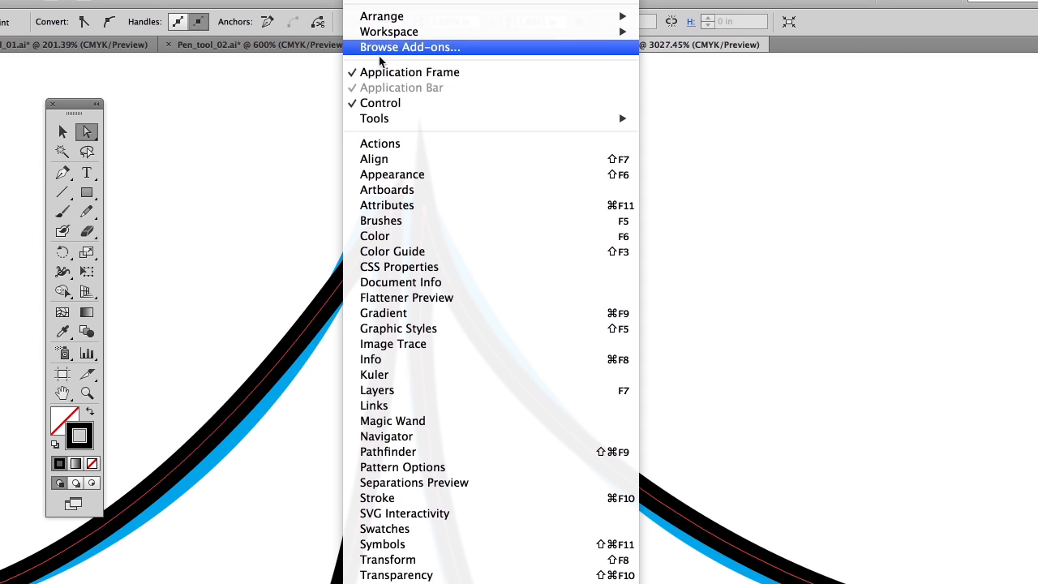
click(378, 498)
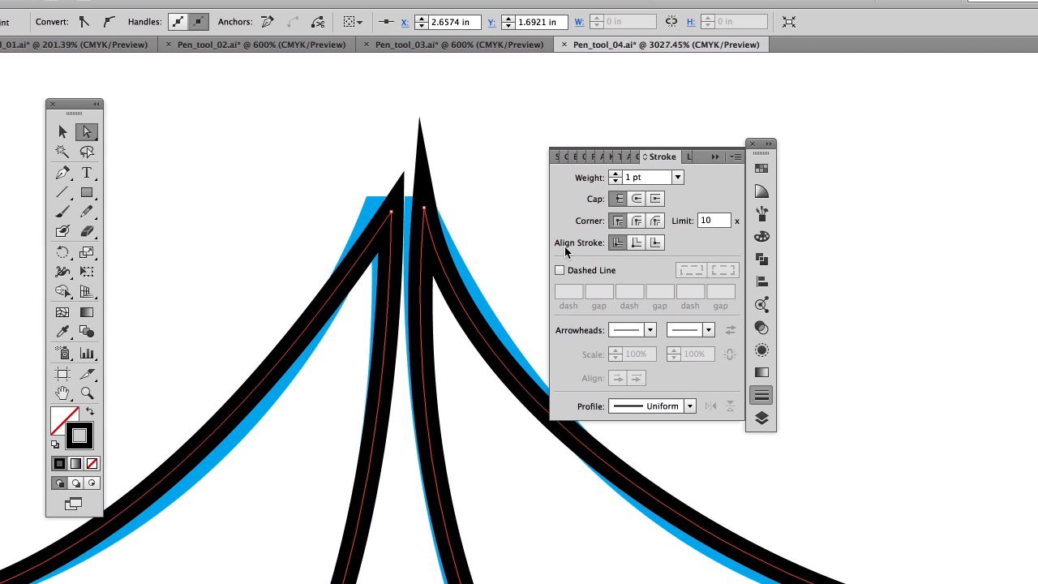
click(636, 221)
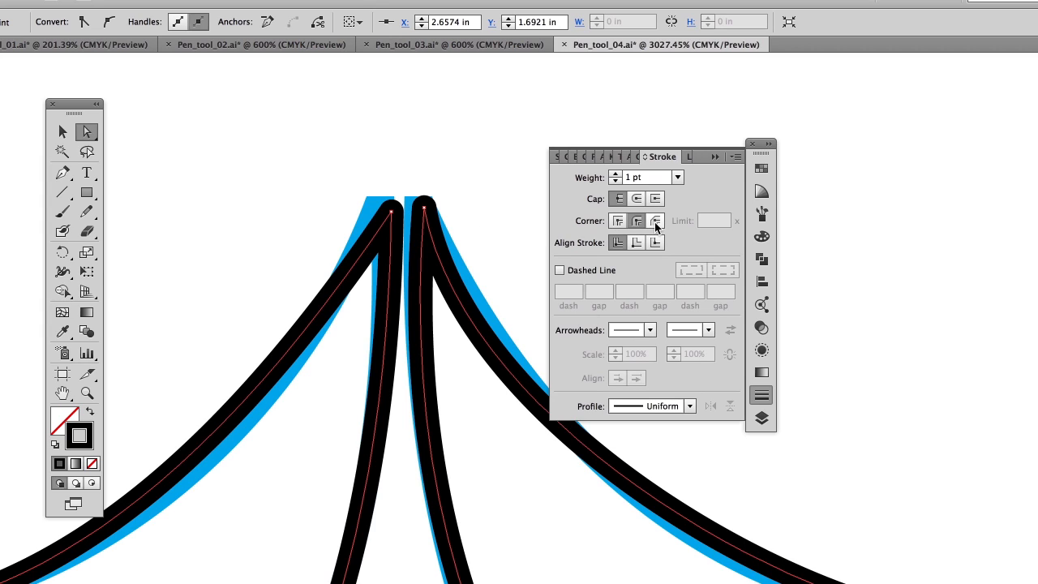
click(654, 223)
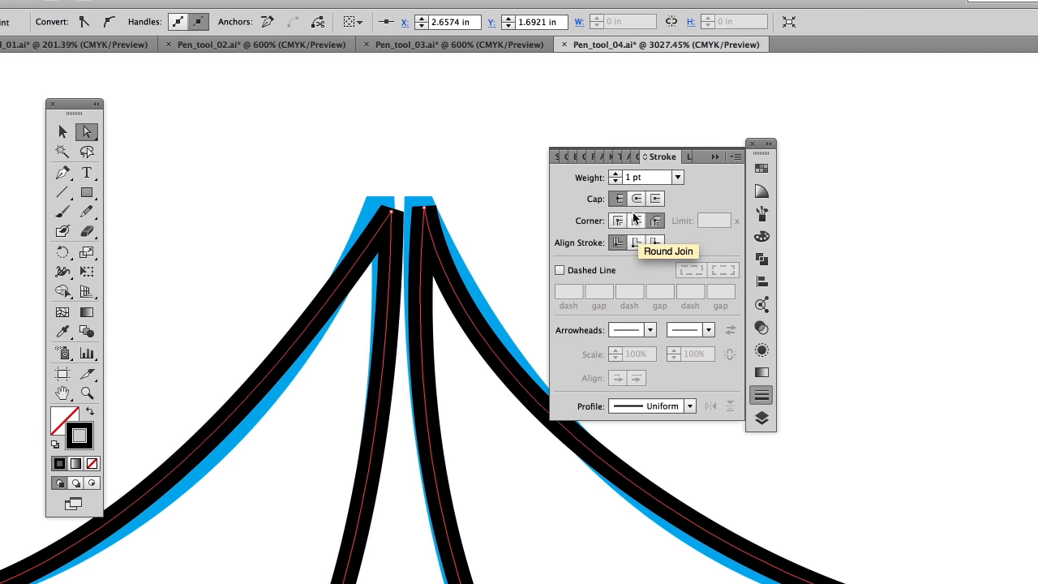
click(635, 219)
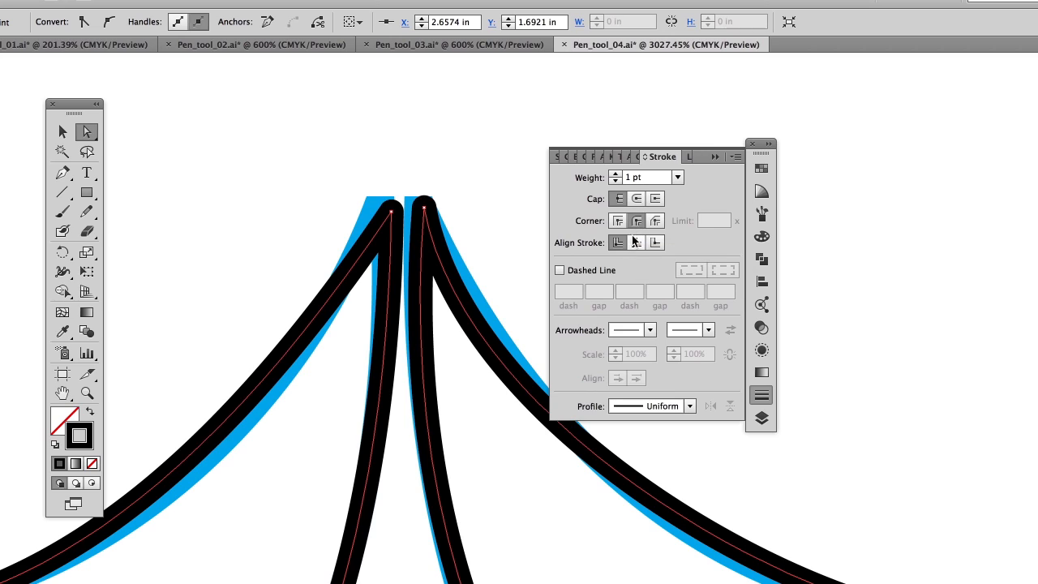
click(715, 157)
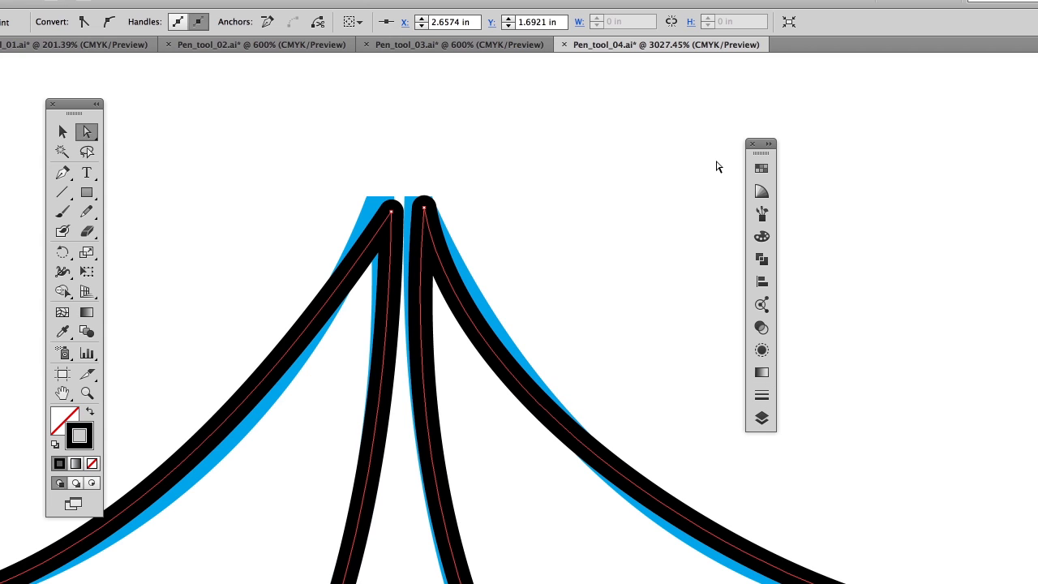
Step: Trace the flourish's outer loop from the notch to the junction with many closely spaced anchors and deselect the path
alt+super+click(435, 231)
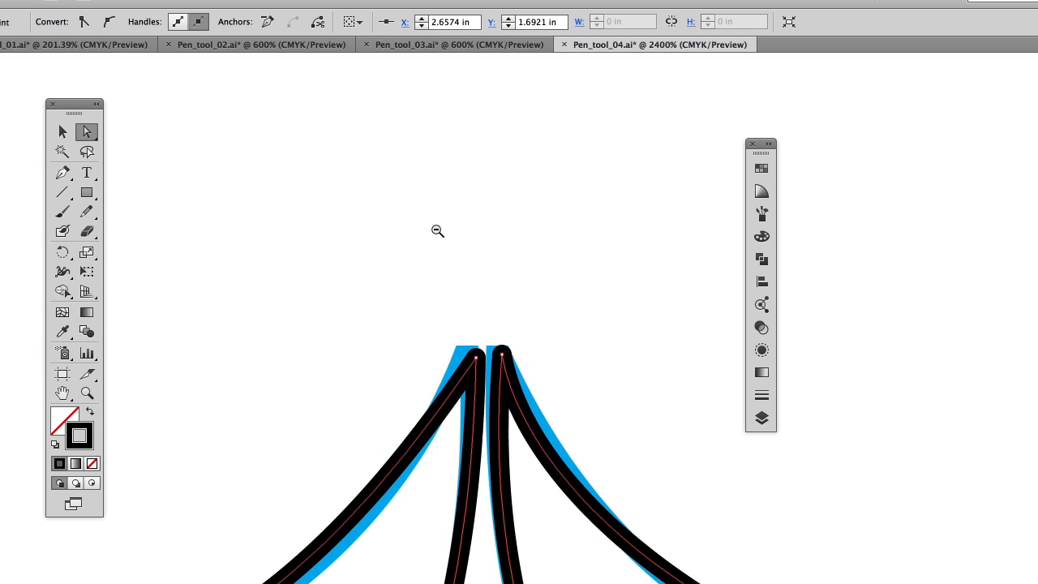
alt+super+click(433, 255)
alt+super+click(501, 396)
alt+super+click(447, 390)
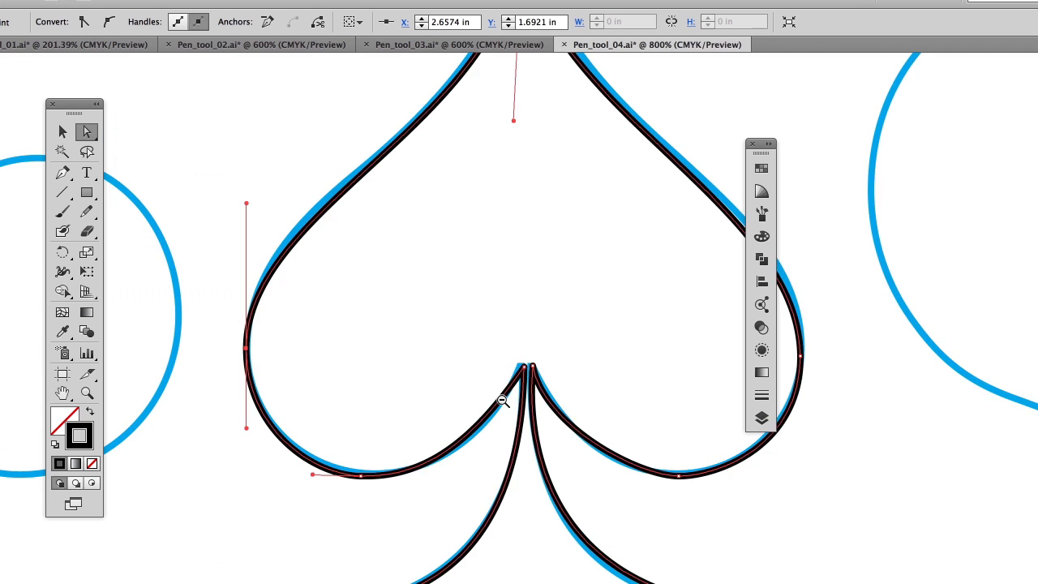
drag(537, 370, 650, 364)
scroll(650, 363, left, 10)
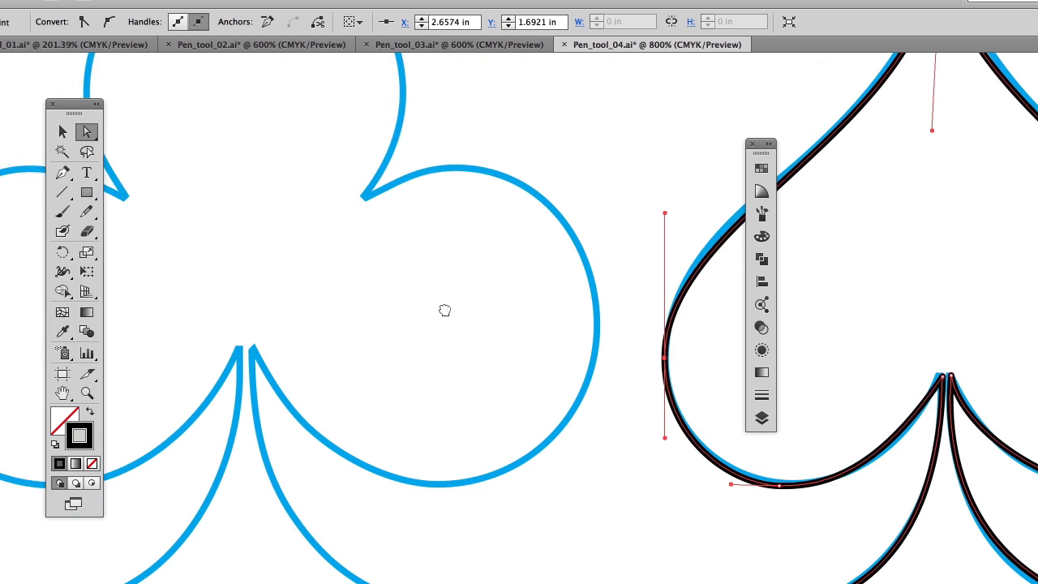
alt+super+click(394, 310)
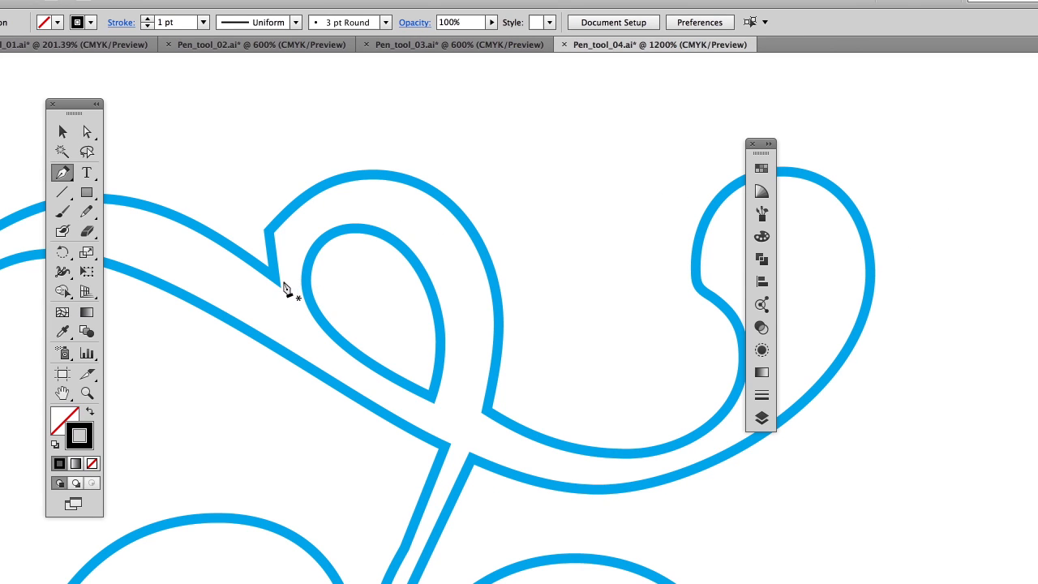
drag(277, 282, 272, 238)
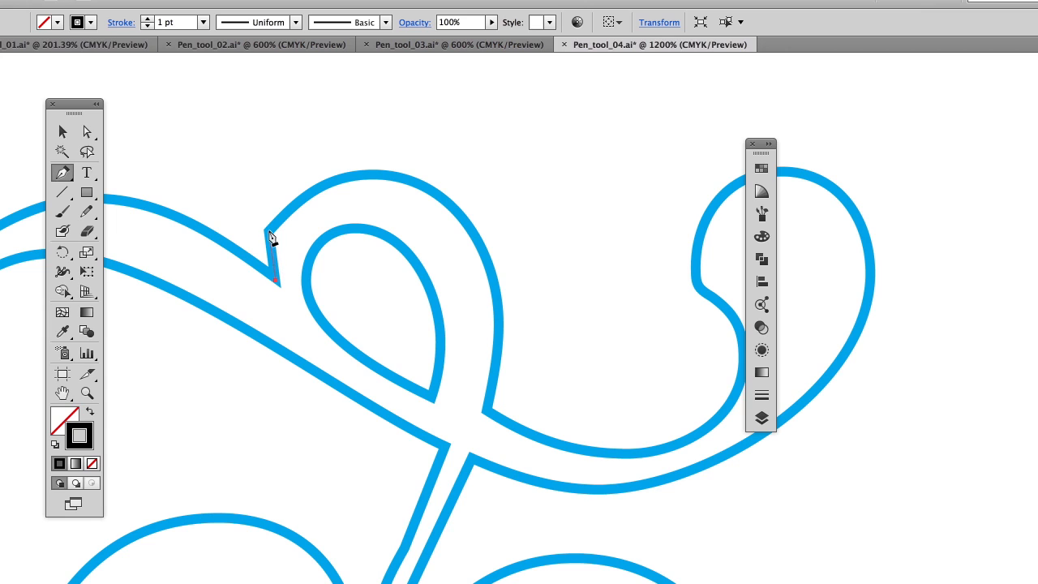
click(266, 230)
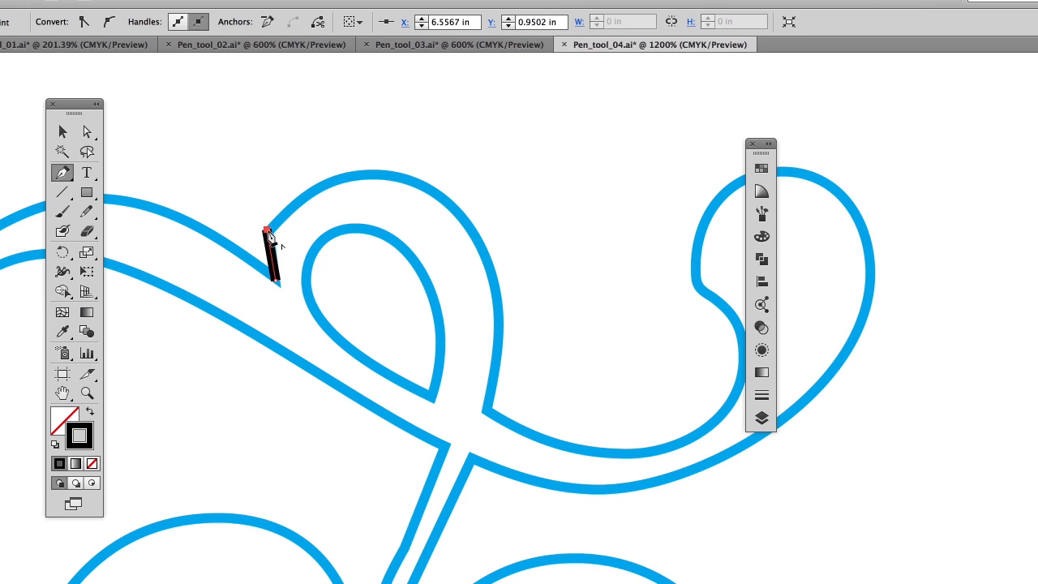
click(311, 189)
click(365, 174)
click(424, 185)
click(471, 222)
click(492, 268)
click(501, 338)
click(487, 410)
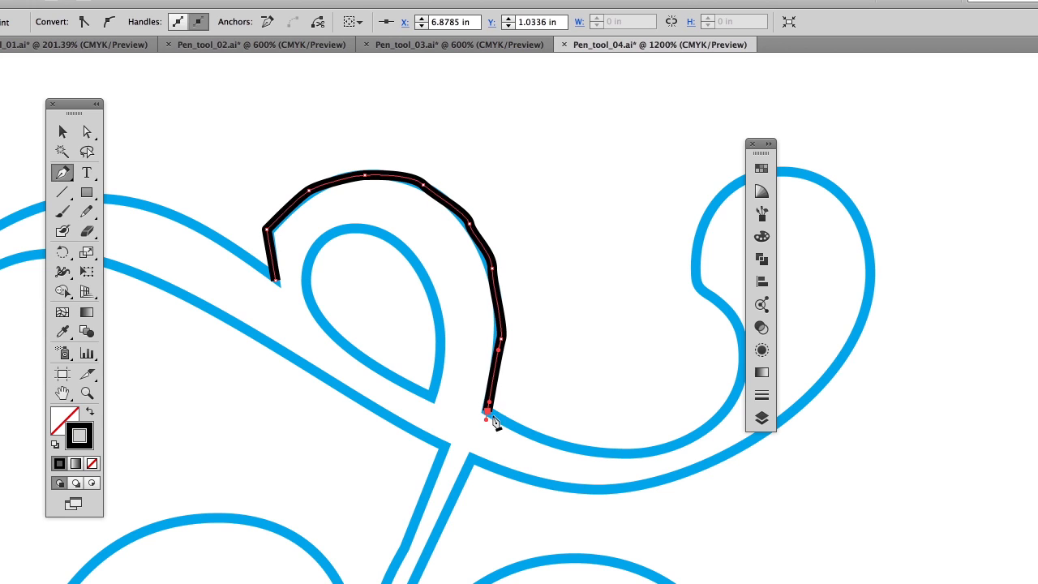
ctrl+click(542, 382)
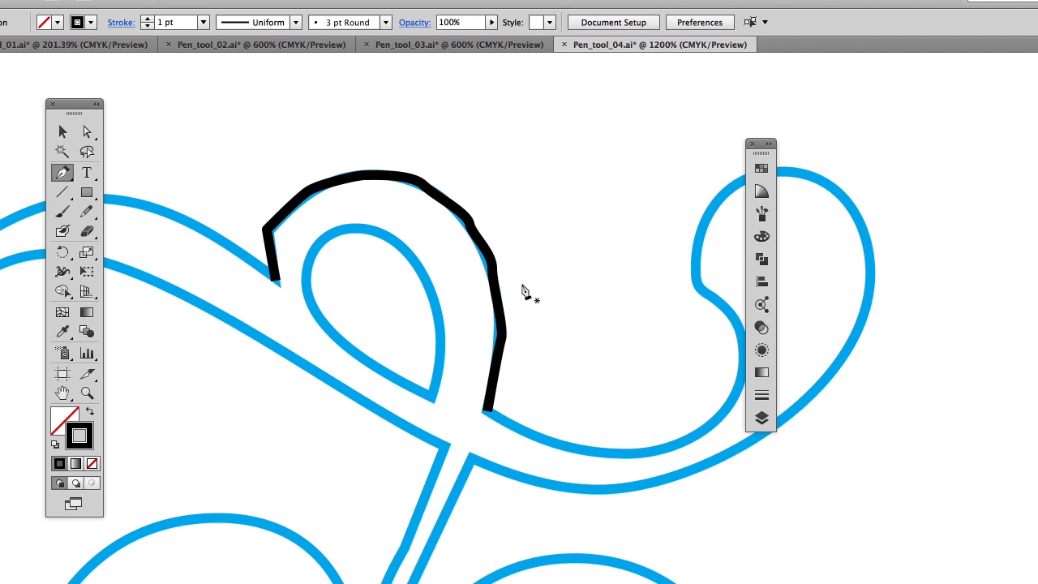
Step: Delete the entire many-anchor trace of the flourish's outer loop
click(87, 133)
drag(218, 144, 341, 241)
key(Delete)
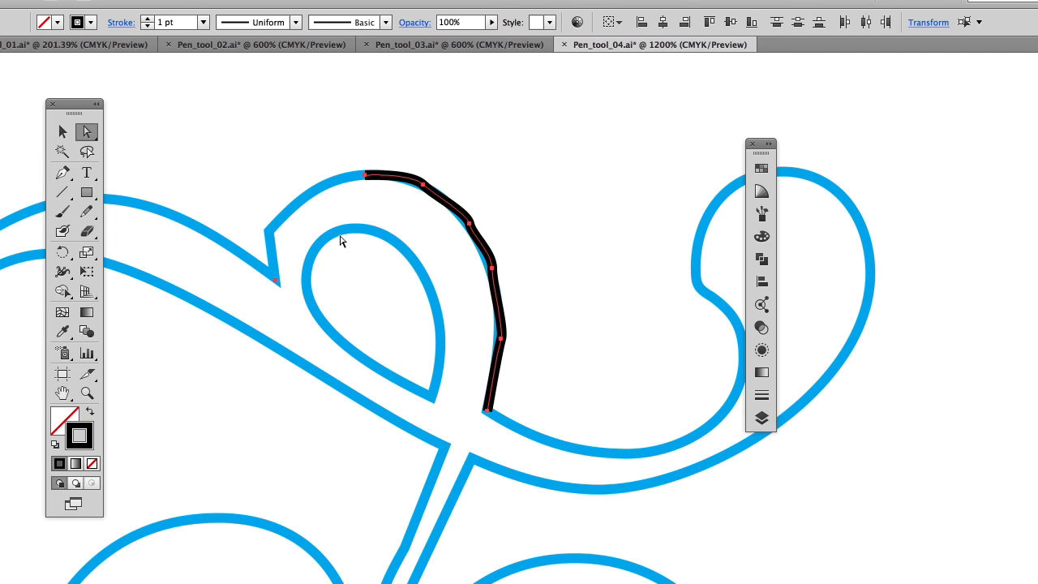
click(339, 240)
Step: Draw the notch's short edge as a straight segment and span the outer loop with a single curve ending at the junction
key(p)
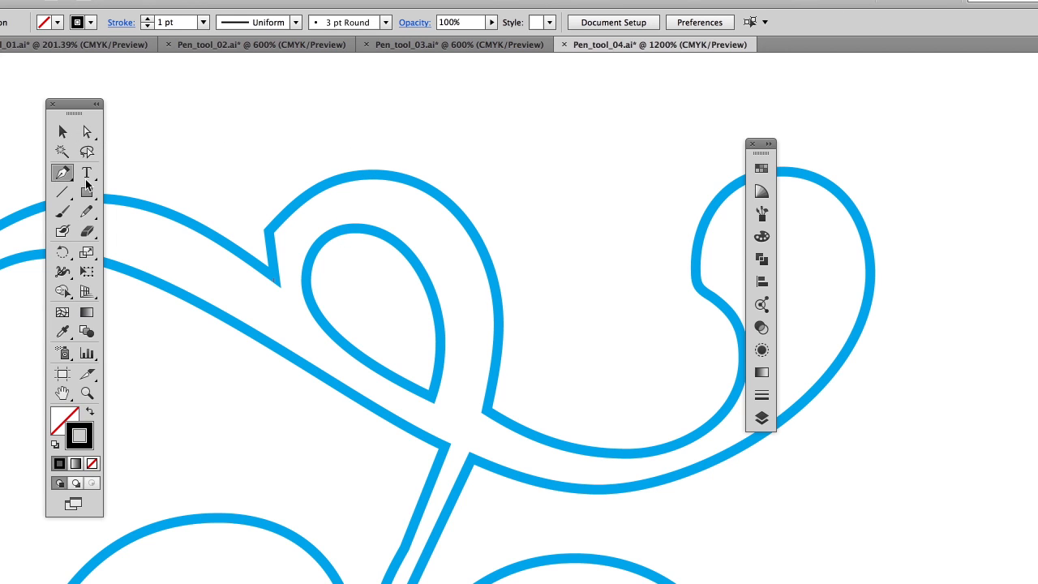
click(276, 282)
click(269, 235)
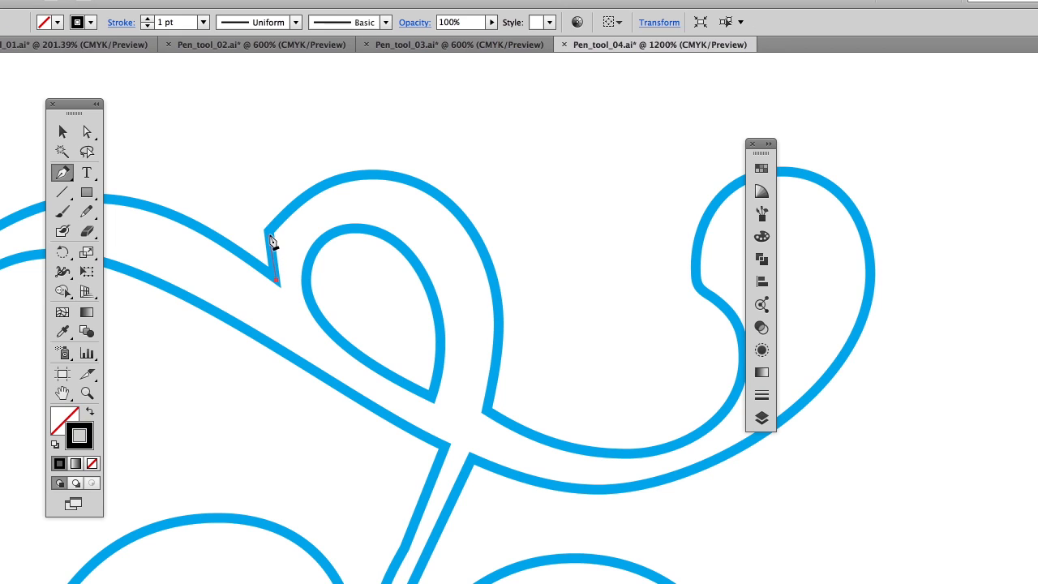
drag(270, 235, 371, 154)
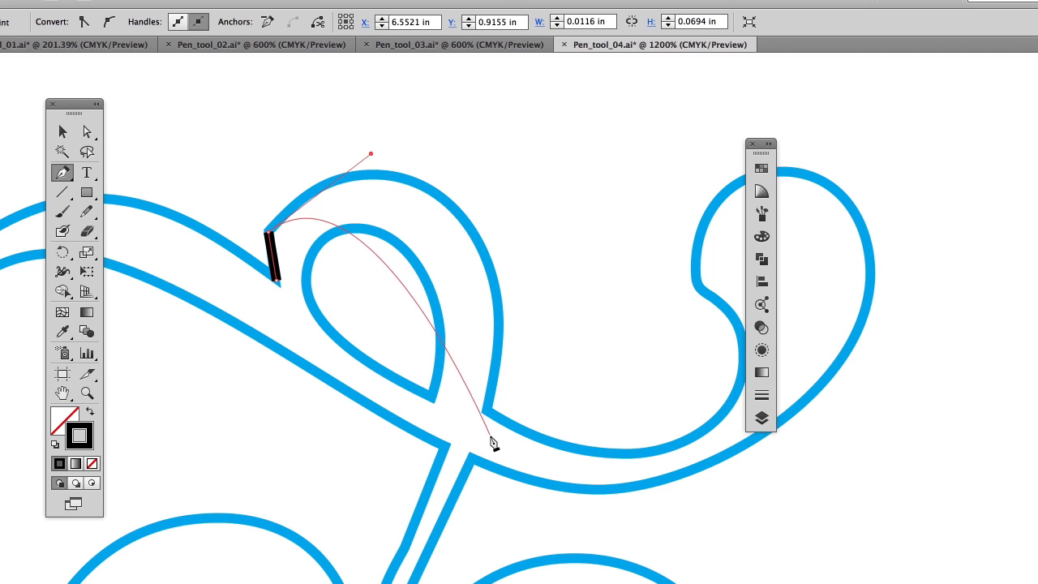
drag(485, 412, 461, 455)
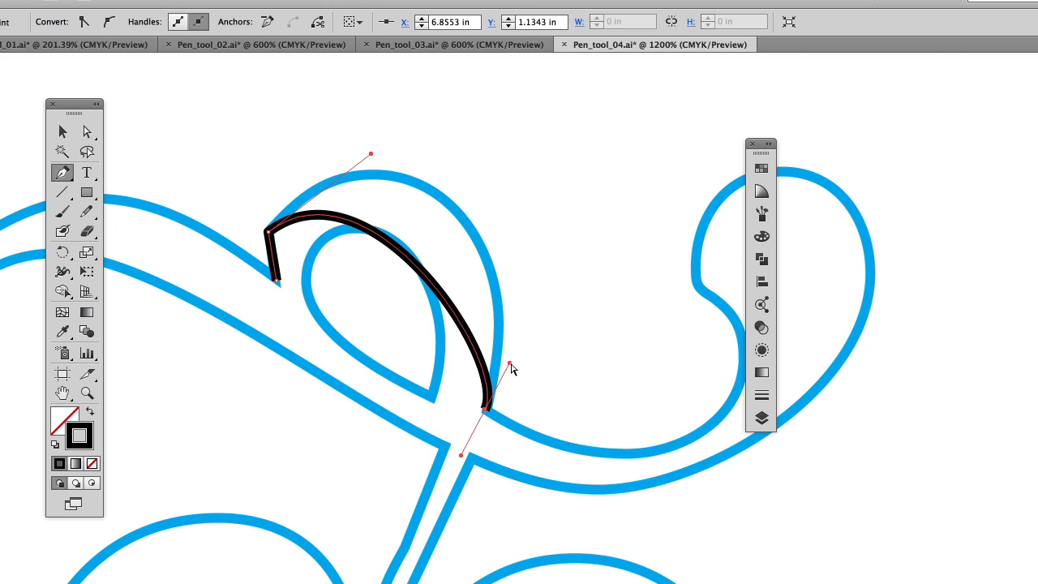
Step: Extend and angle both handles of the loop curve upward until it follows the template, and deselect the path
drag(511, 369, 556, 180)
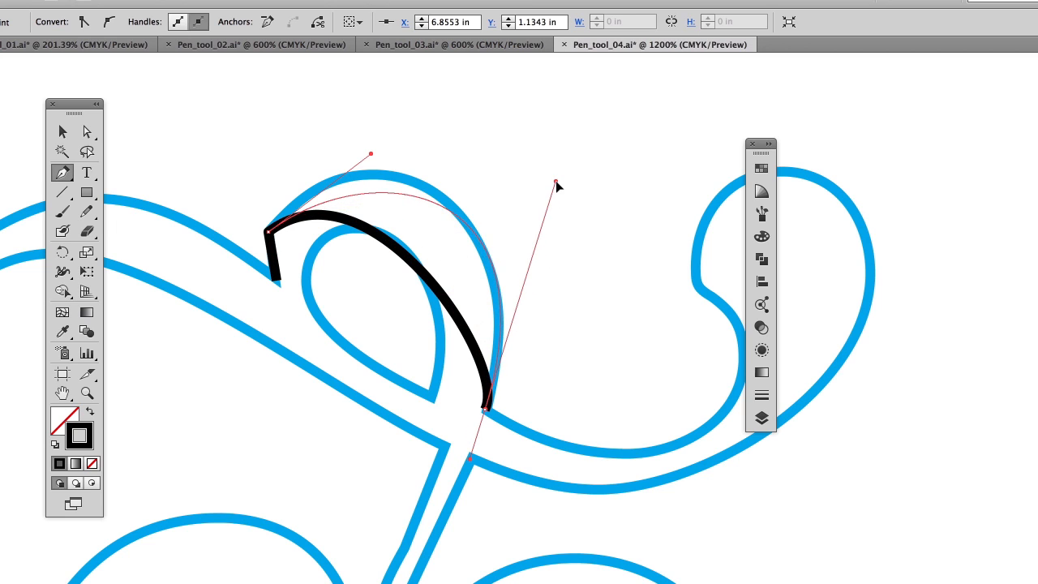
drag(371, 154, 369, 109)
drag(557, 185, 543, 190)
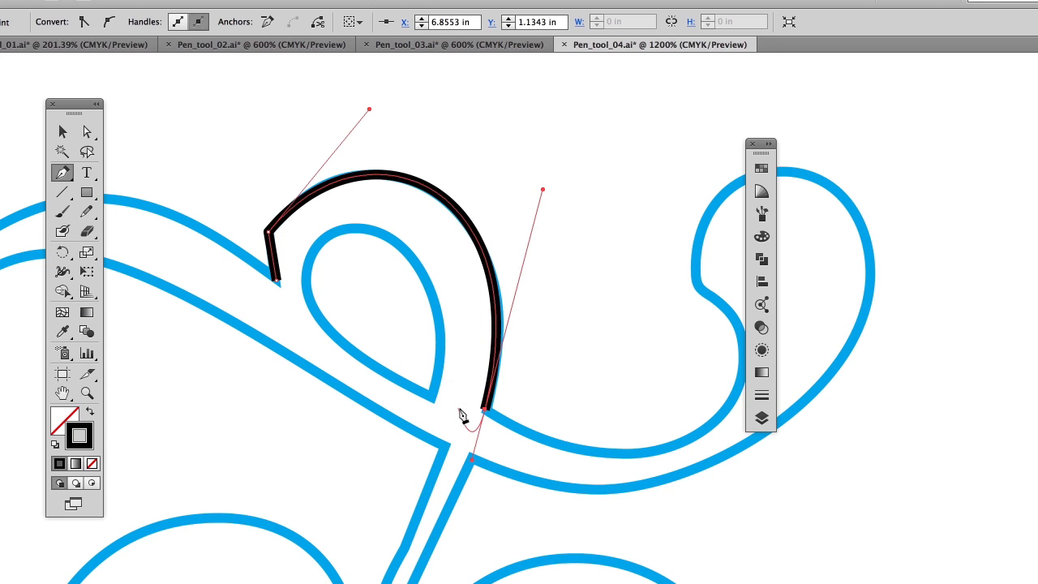
super+click(539, 398)
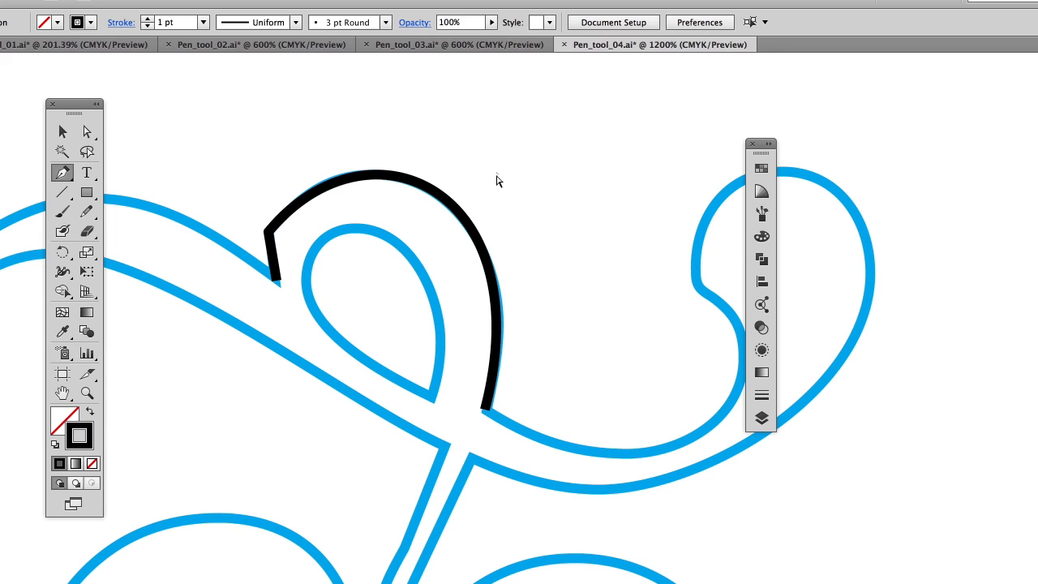
Step: Add and remove an anchor midway along the loop curve, and reshape the remaining segment outward to the template
super+click(468, 219)
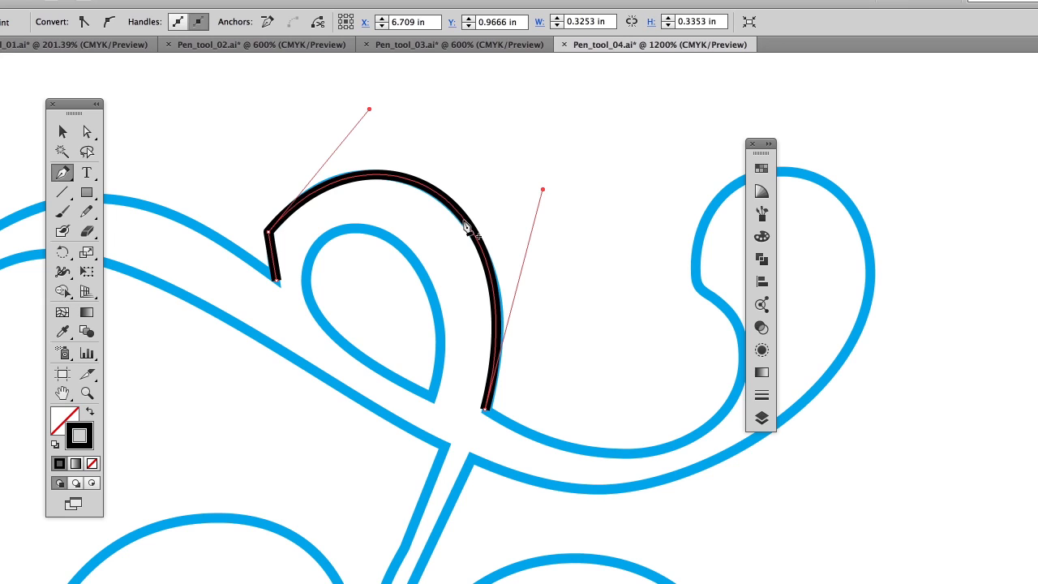
click(464, 219)
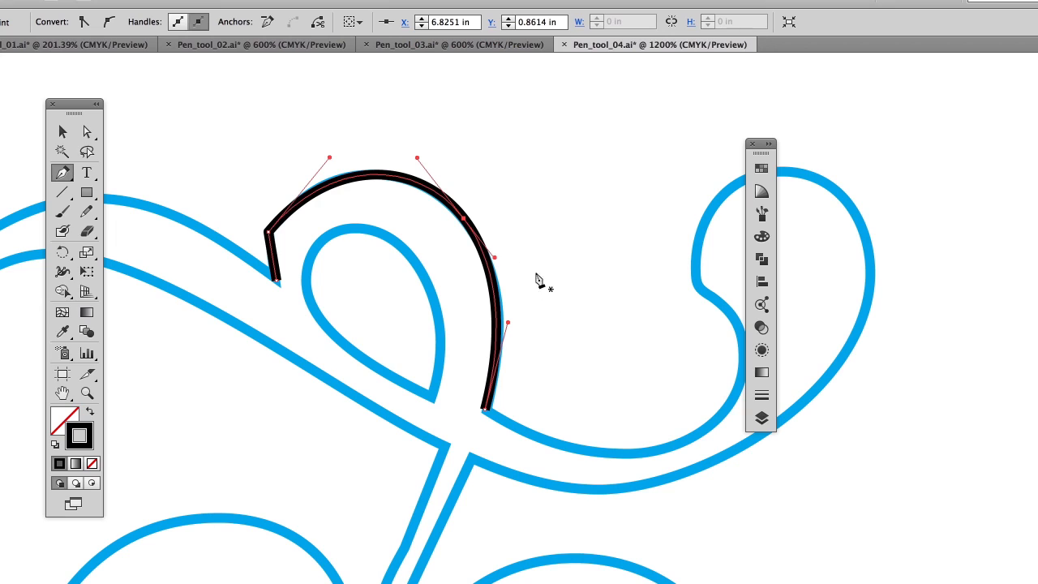
click(466, 224)
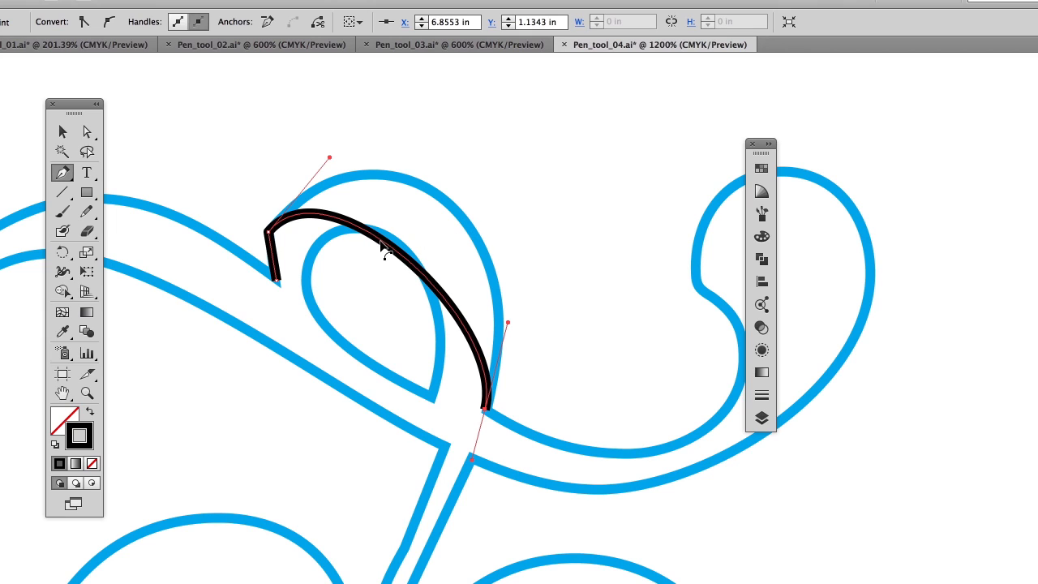
drag(386, 250, 435, 197)
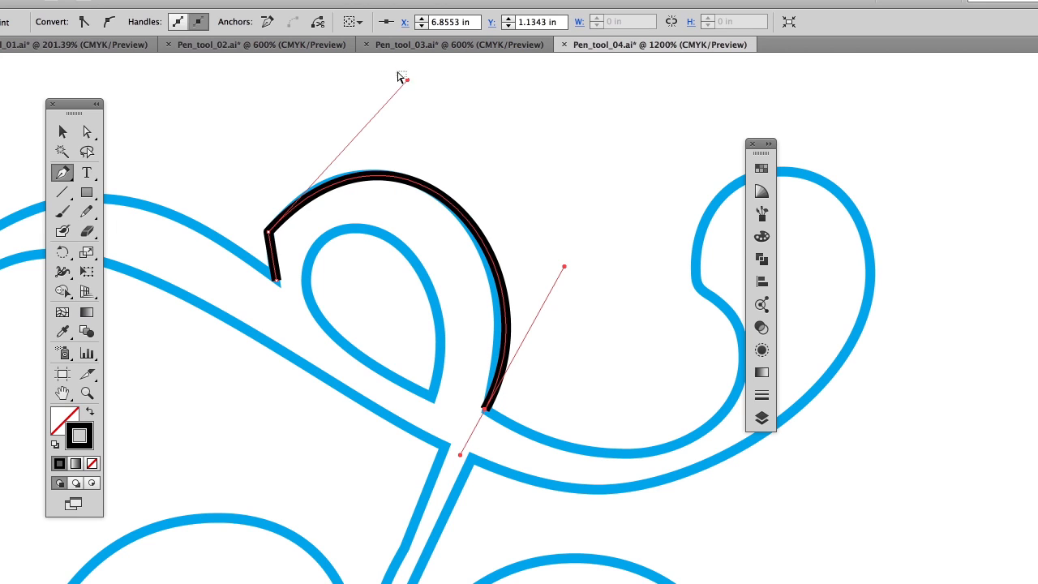
Step: Deselect the outer loop's path and trace the inner teardrop with the Pen tool as a closed path with two anchors
super+click(403, 107)
super+click(363, 182)
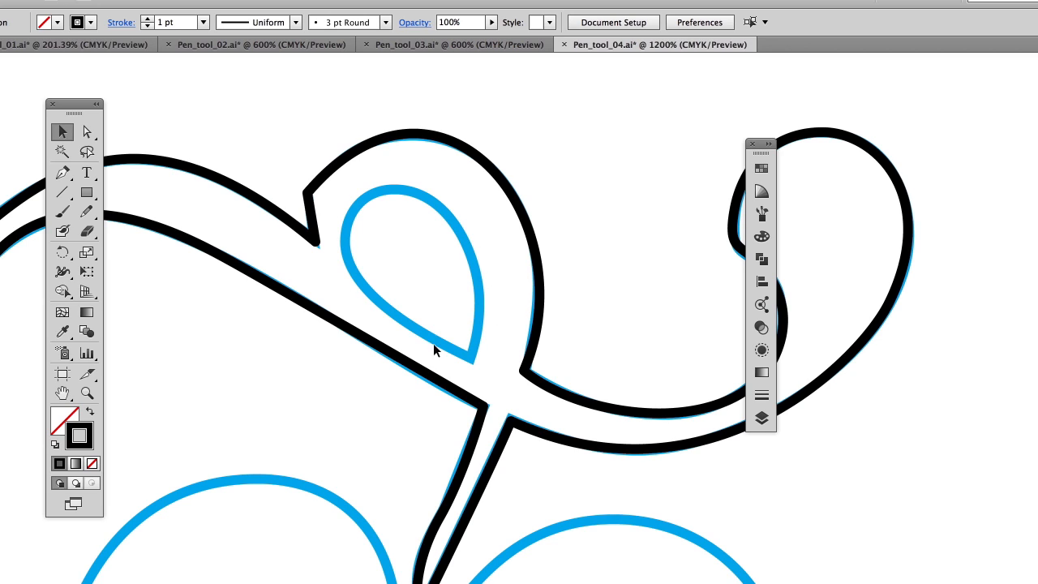
click(63, 172)
drag(472, 357, 486, 309)
mouse_move(385, 188)
mouse_down()
mouse_move(328, 210)
mouse_move(309, 204)
mouse_up()
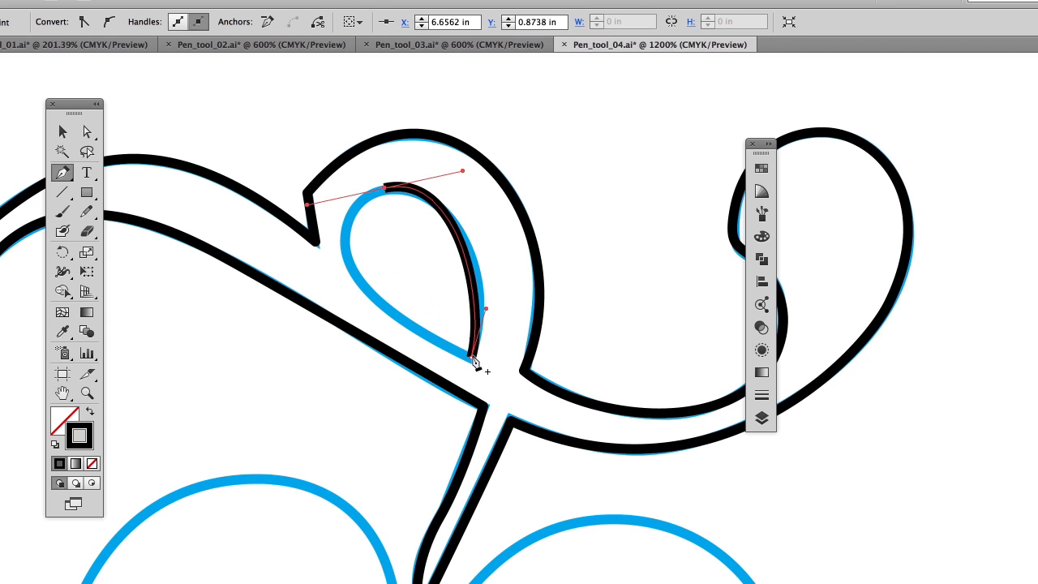
drag(473, 361, 600, 401)
Step: Fill the flourish outline and inner teardrop with green (C 45.88, M 0, Y 92.16, K 0), and recolour only the teardrop white
click(63, 131)
drag(302, 112, 429, 271)
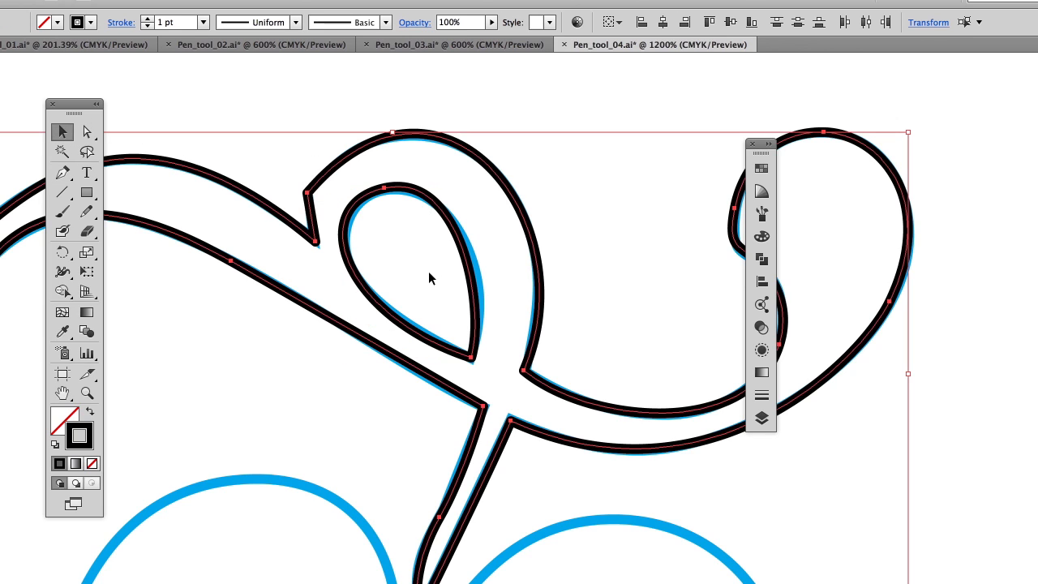
click(64, 421)
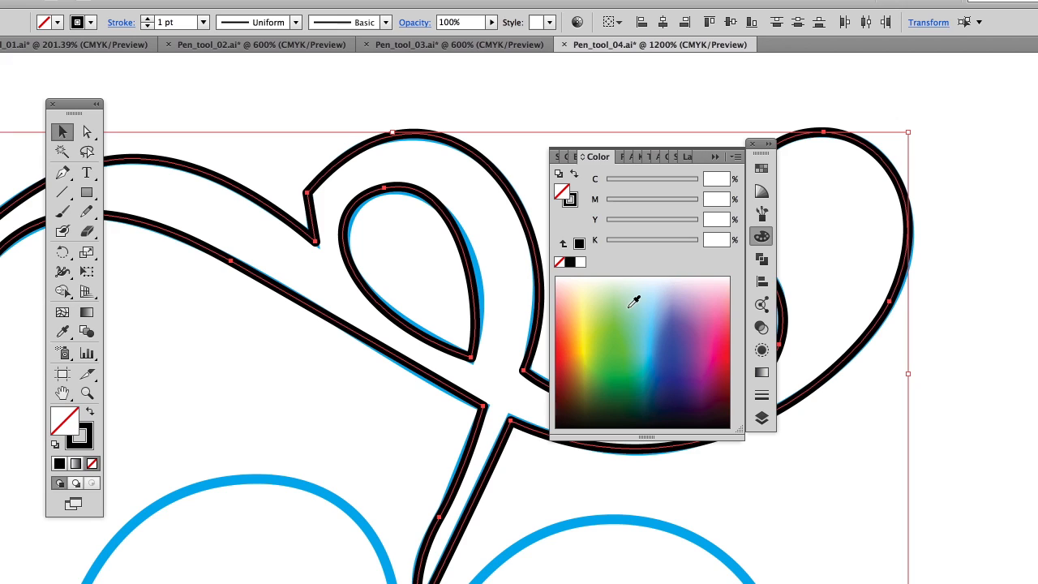
click(608, 326)
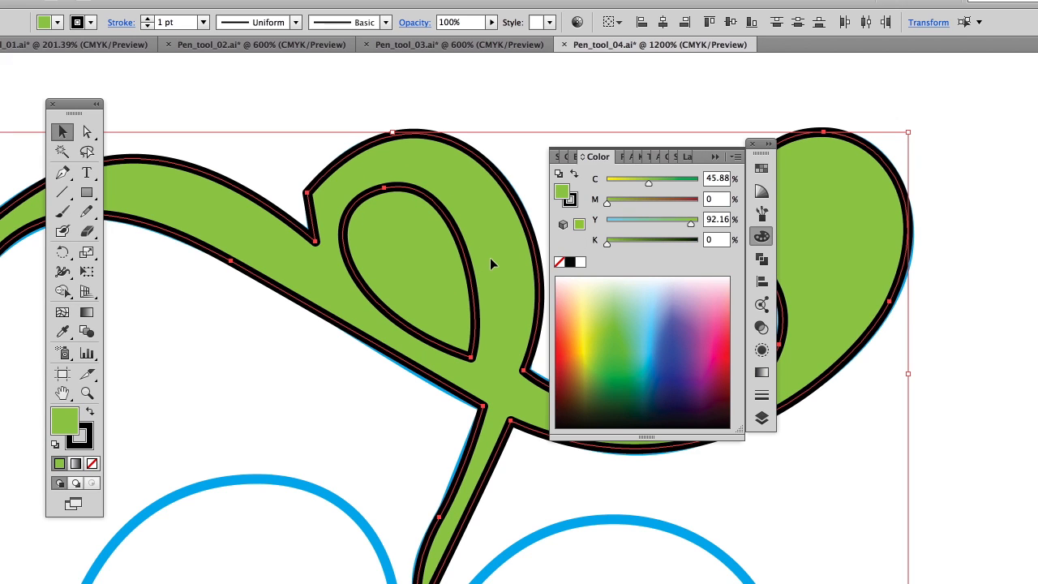
click(287, 102)
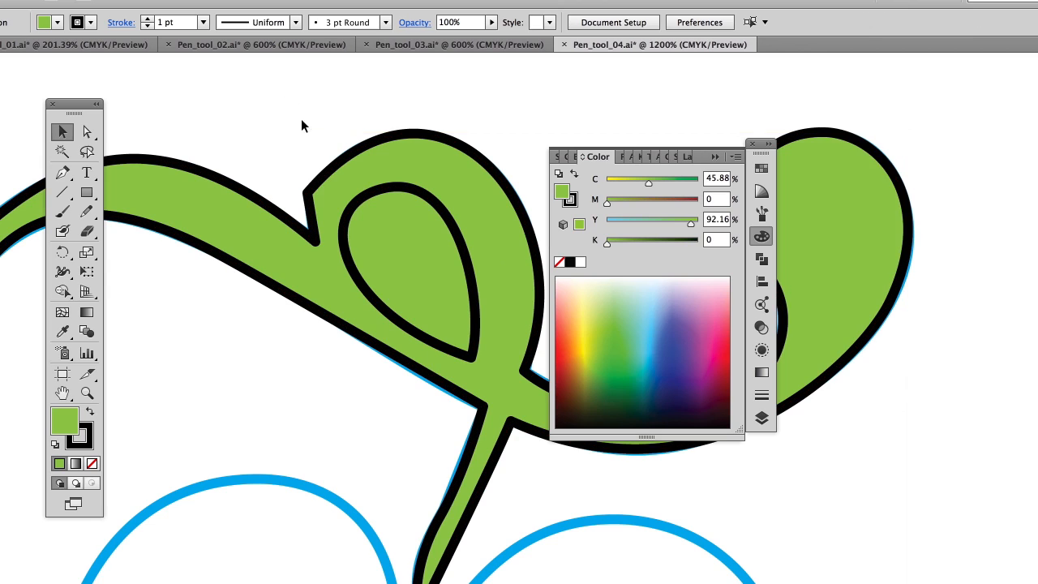
click(377, 193)
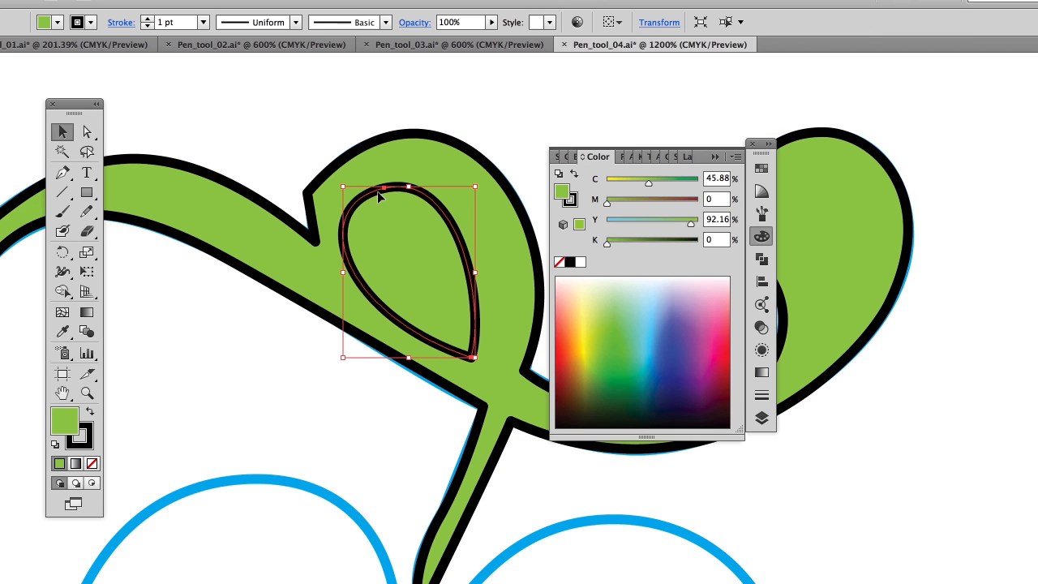
click(580, 262)
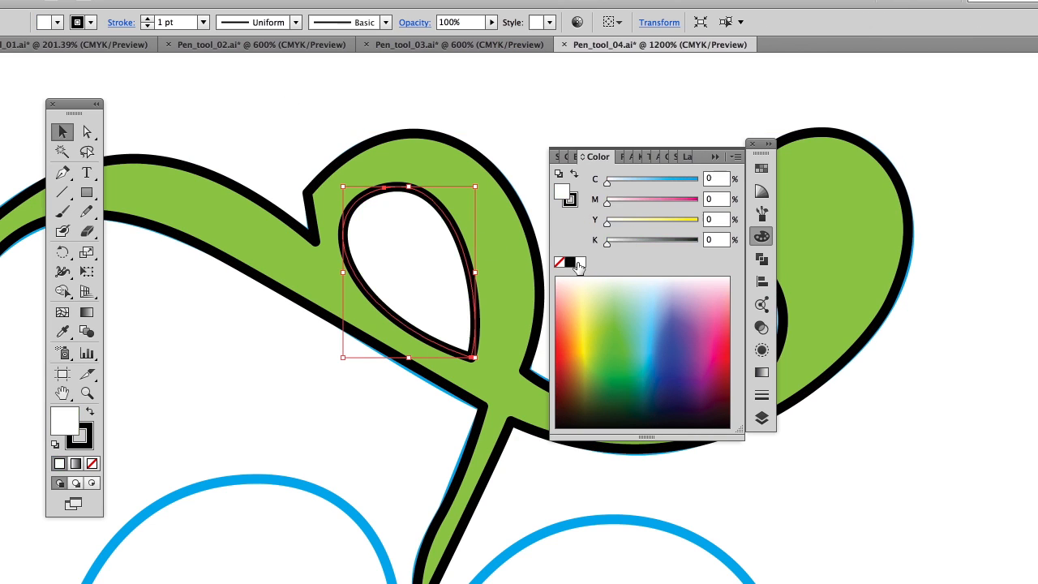
Step: Draw a test rectangle about 0.28 by 0.59 in across the teardrop, fill it peach (M 23.92, Y 32.16) and send it to the back
click(87, 193)
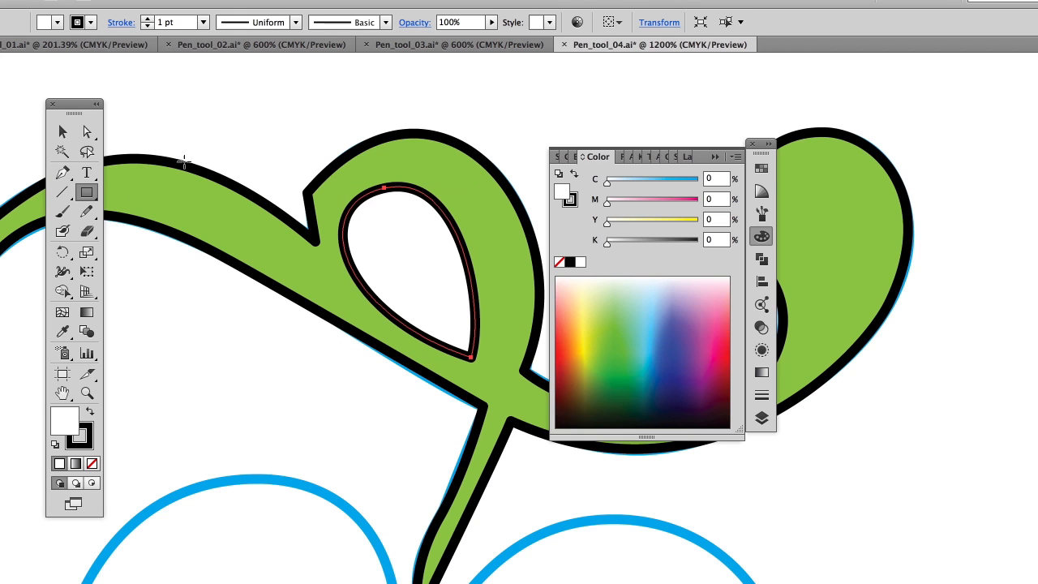
drag(212, 81, 407, 491)
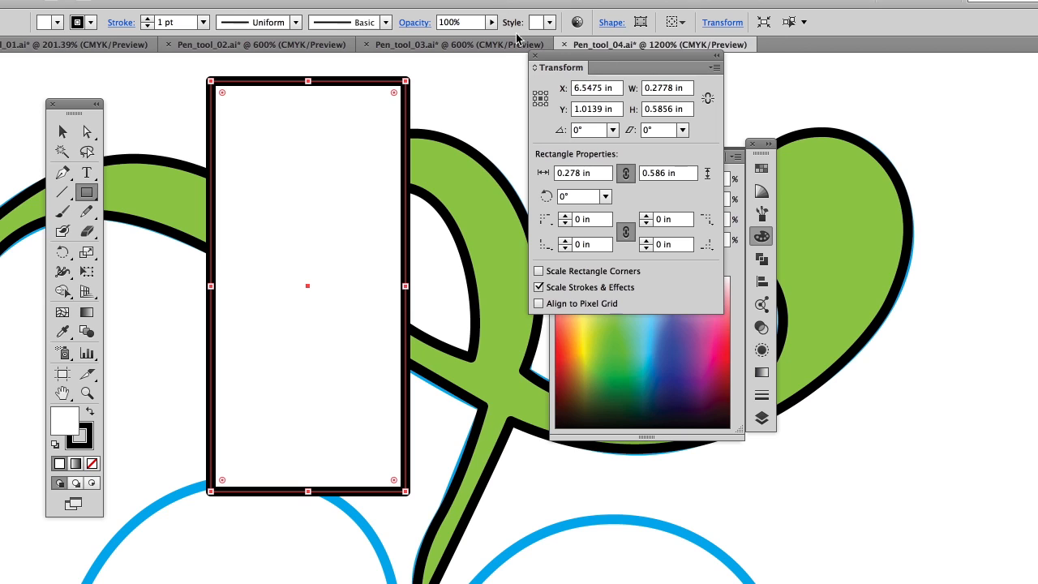
click(534, 56)
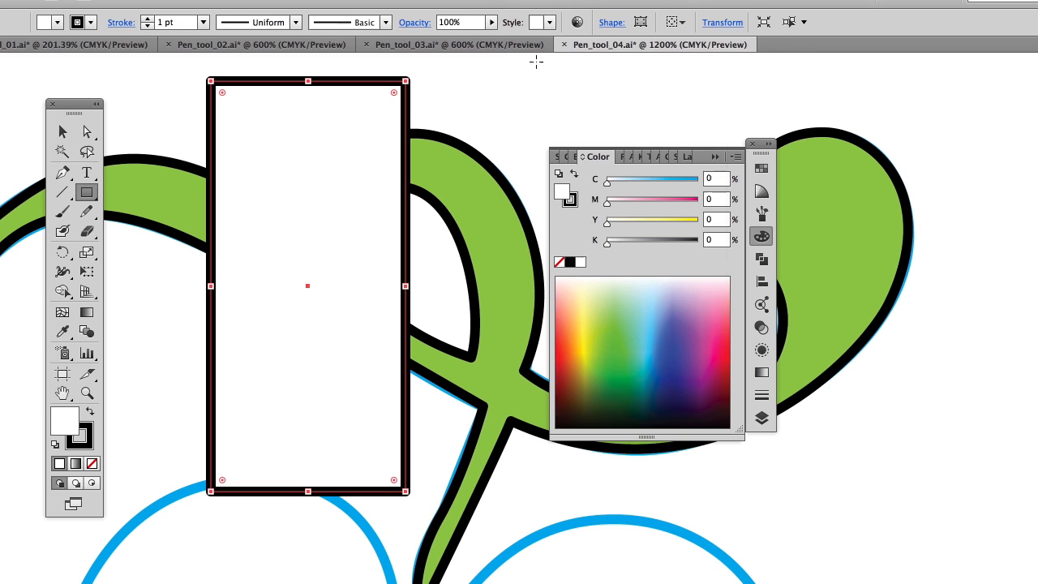
click(569, 298)
click(140, 0)
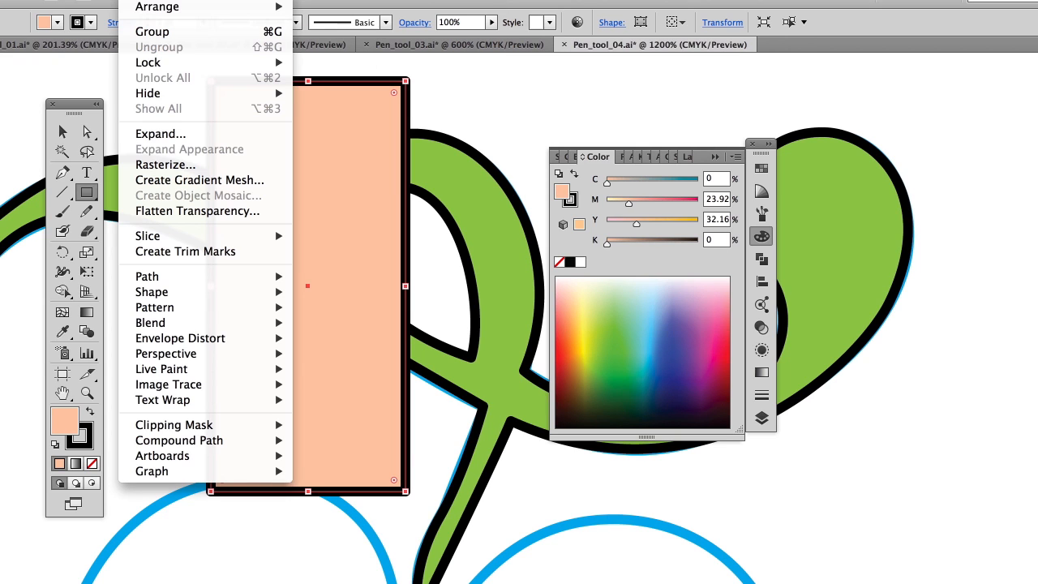
mouse_move(178, 6)
click(339, 54)
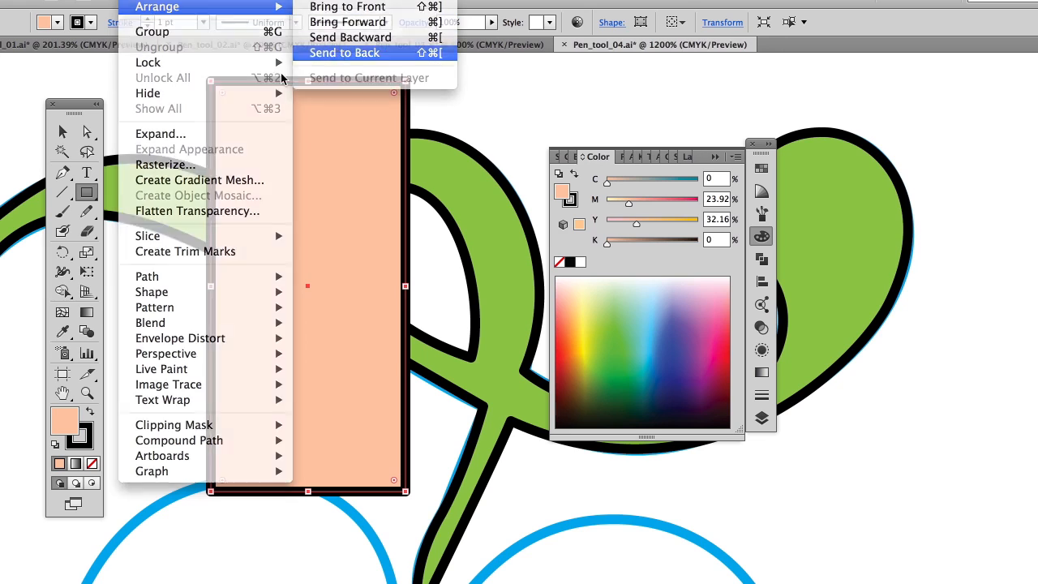
Step: Delete the peach test rectangle behind the flourish
click(62, 131)
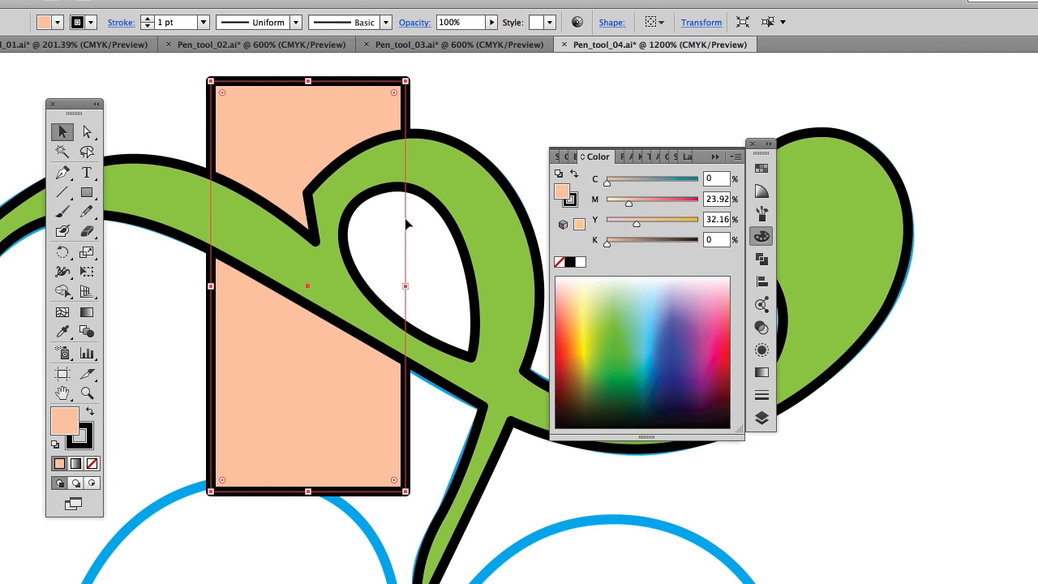
drag(179, 79, 250, 117)
key(Delete)
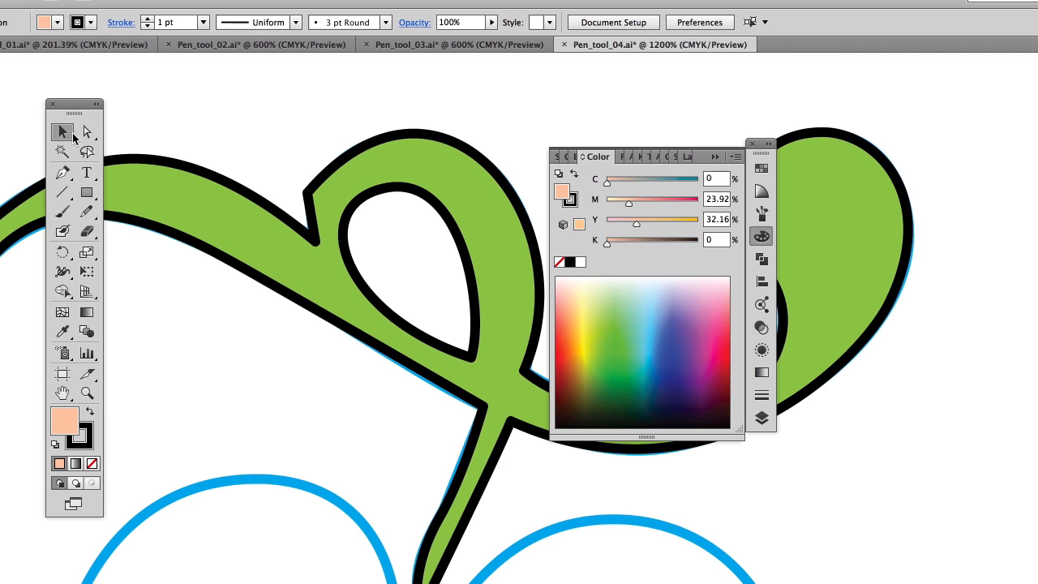
Step: Combine the flourish outline and the teardrop into a compound path
drag(279, 145, 410, 355)
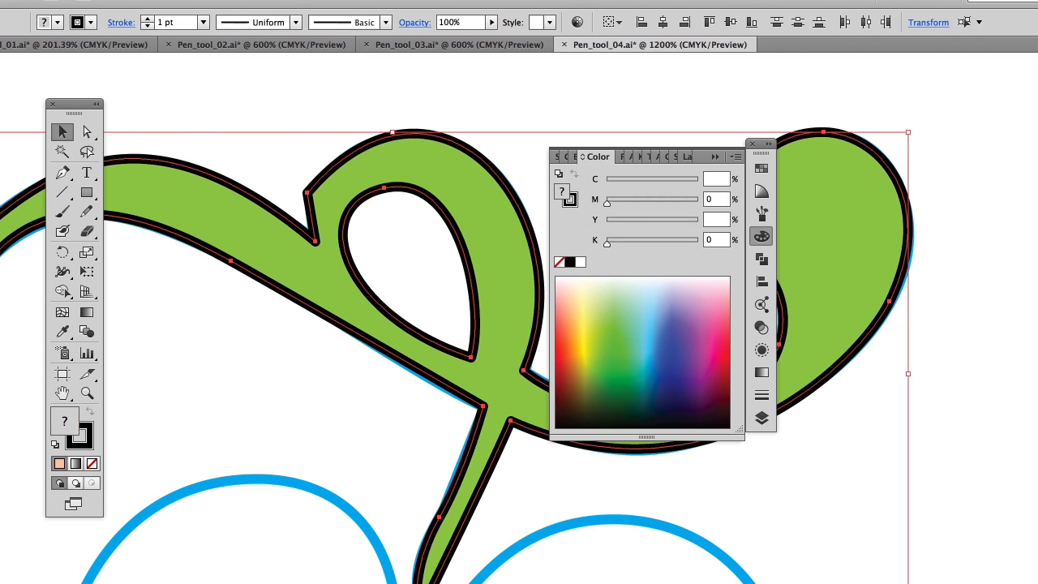
click(139, 0)
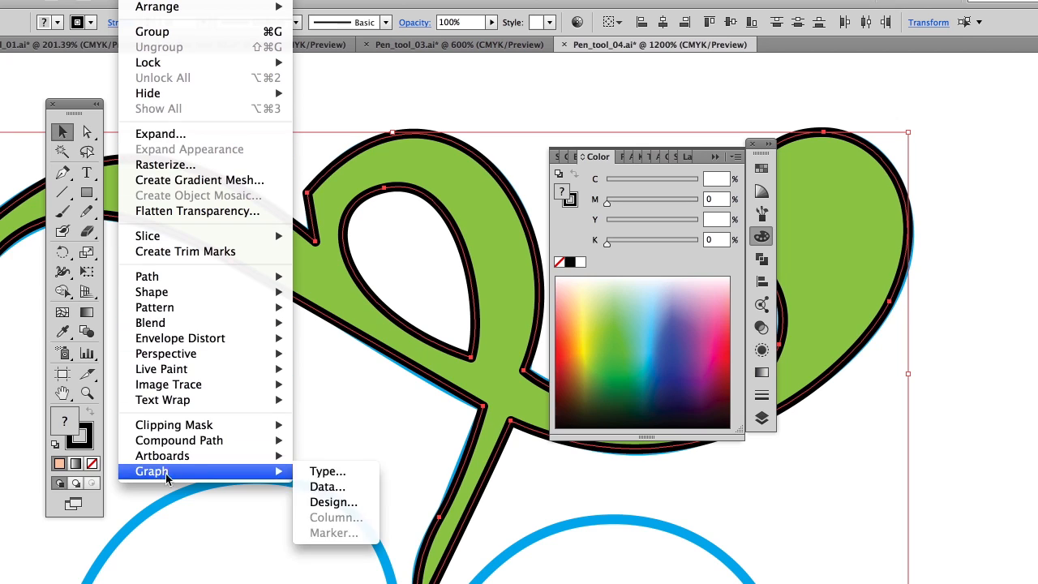
mouse_move(241, 442)
click(361, 440)
Step: Draw a rectangle about 0.16 by 0.35 in over the teardrop, fill it blue (C 89.02, M 78.43) and send it to the back
click(87, 192)
drag(304, 126, 419, 375)
click(670, 352)
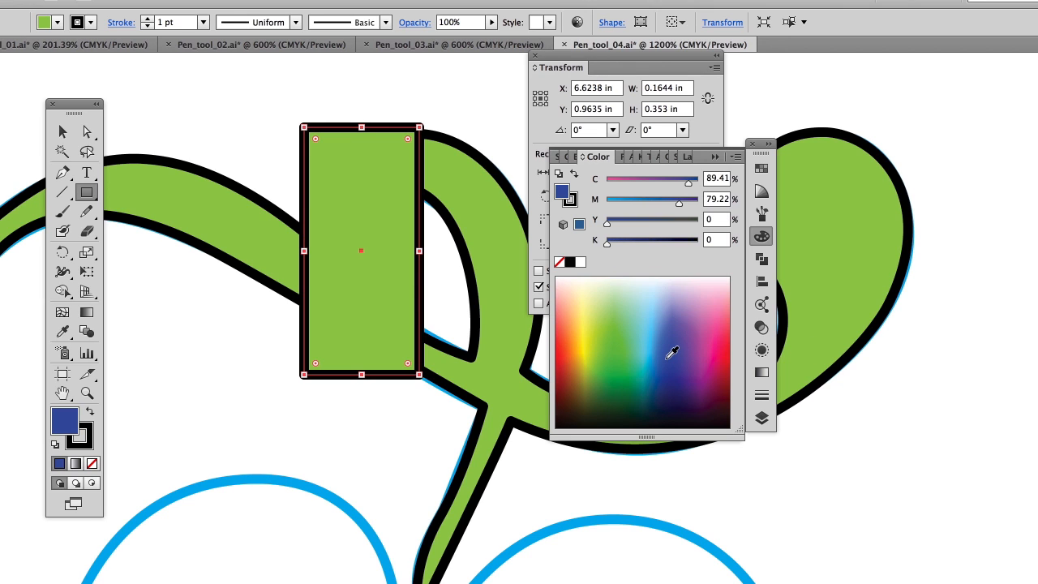
click(140, 2)
mouse_move(145, 7)
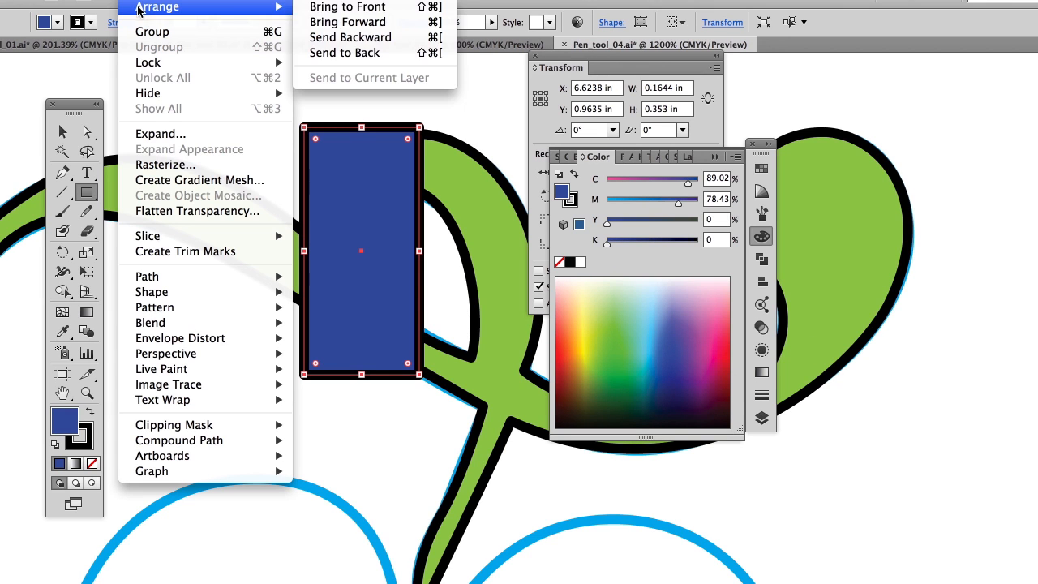
click(337, 53)
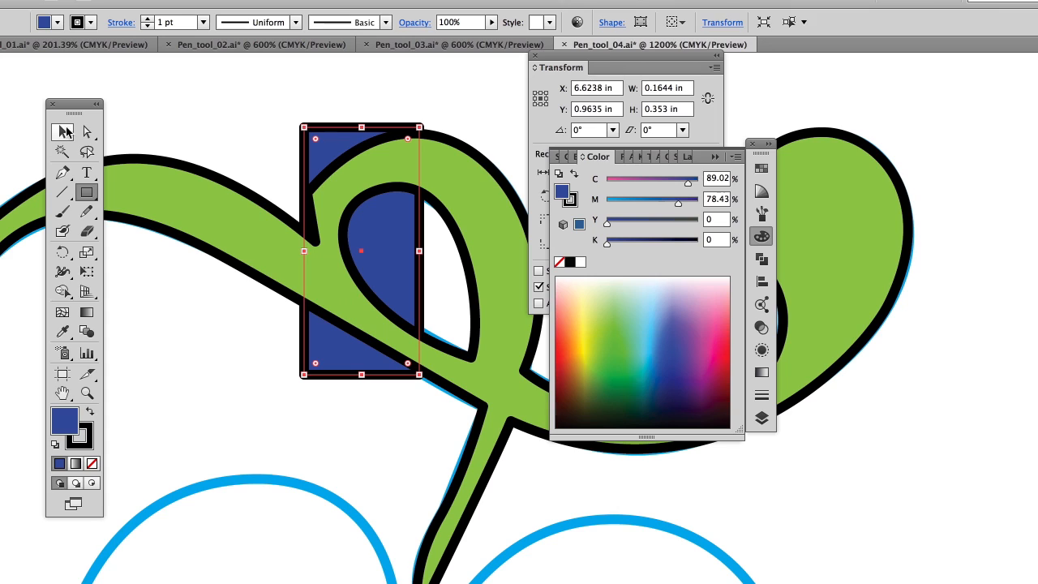
Step: Delete the blue rectangle and release the flourish's compound path into separate shapes
click(63, 131)
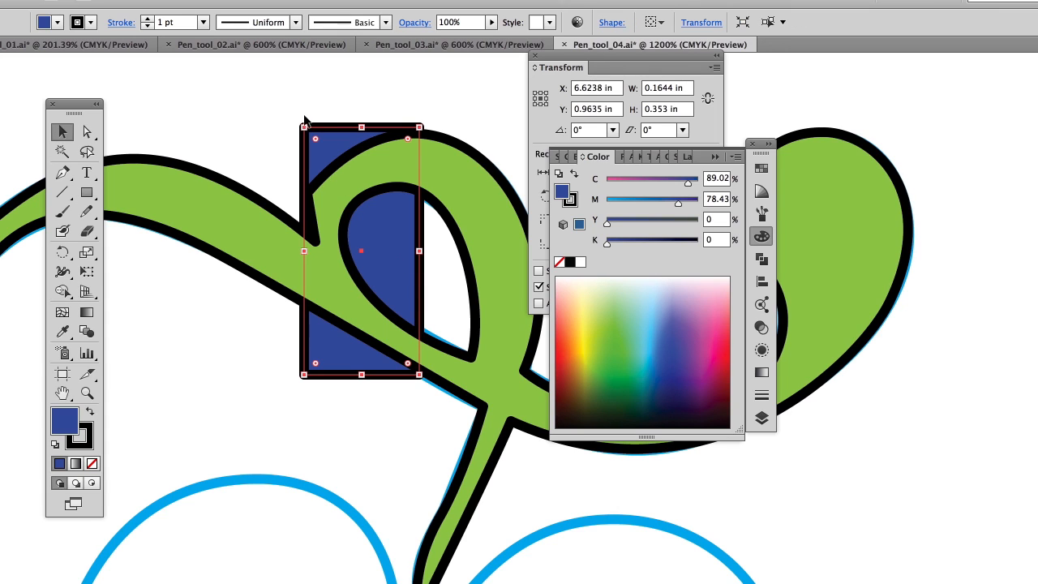
key(Delete)
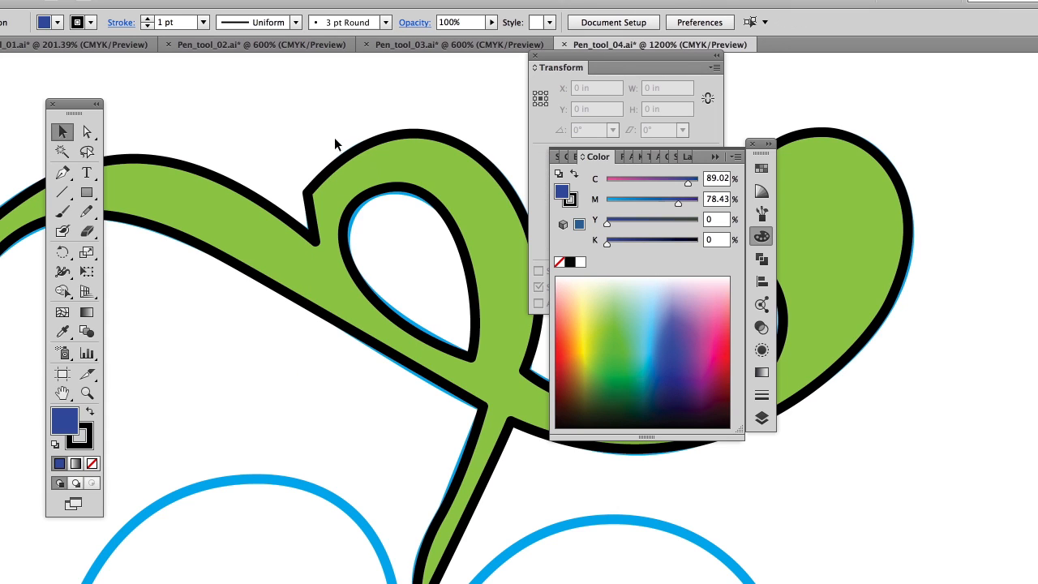
drag(298, 122, 407, 274)
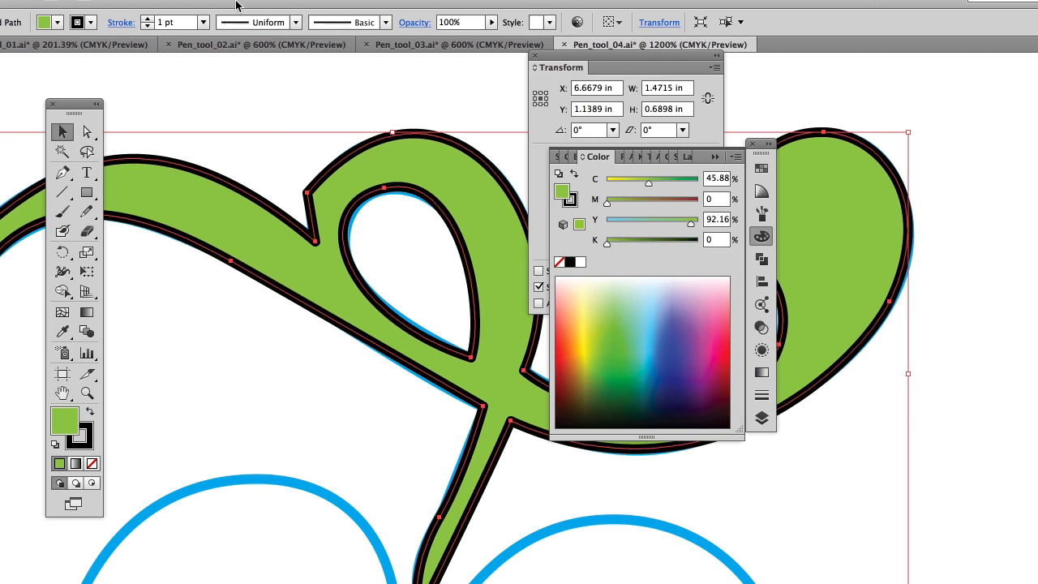
click(144, 0)
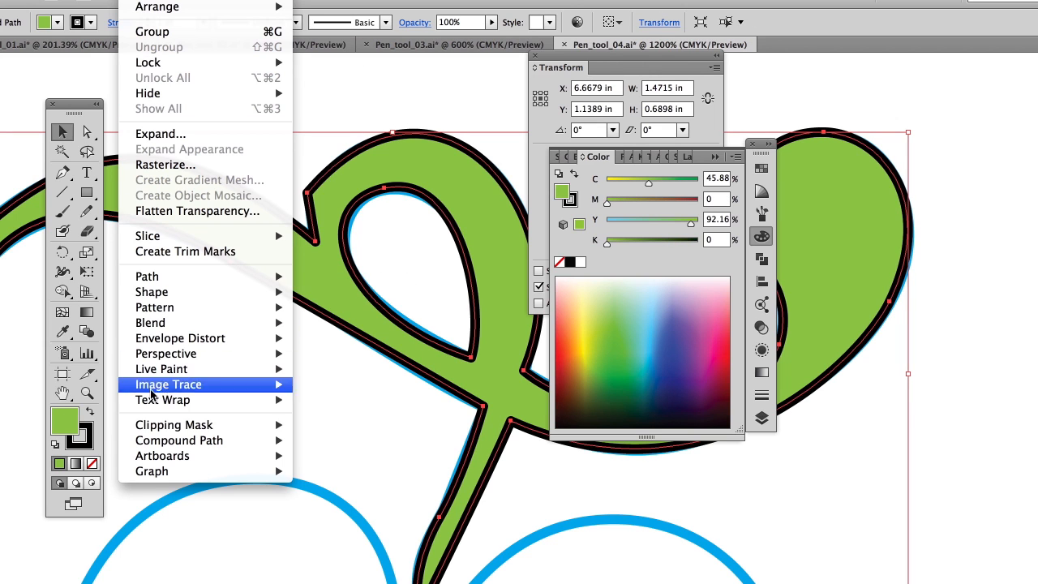
mouse_move(146, 440)
click(320, 455)
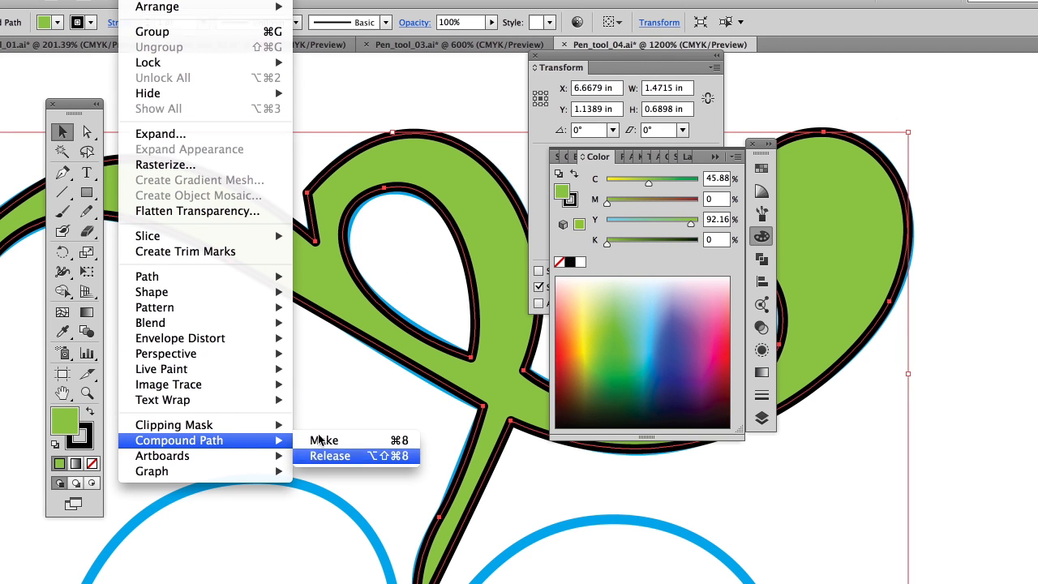
click(318, 76)
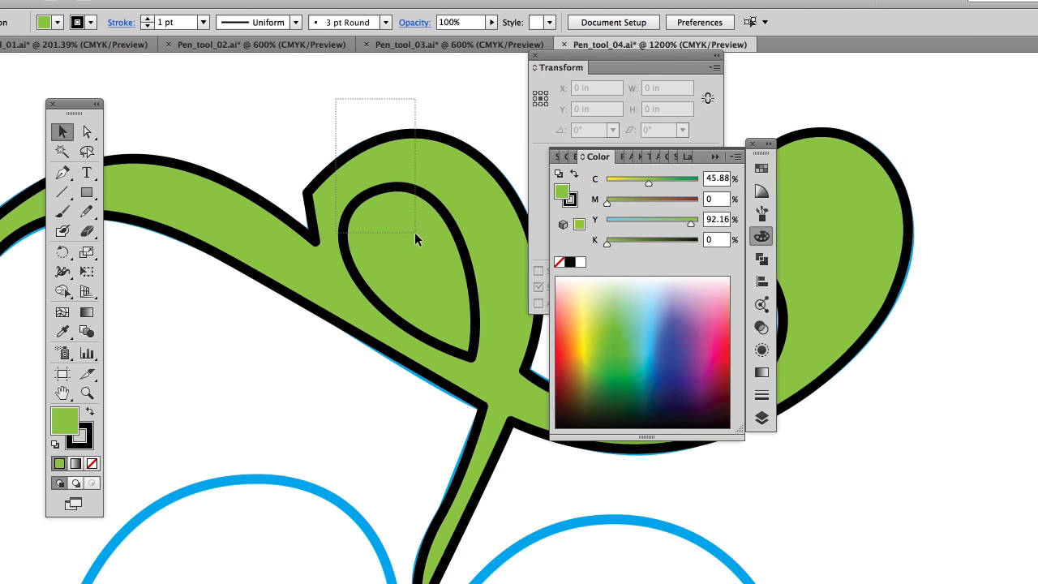
Step: Subtract the teardrop from the flourish using Pathfinder's Minus Front, and put the open panels away
drag(414, 232, 415, 233)
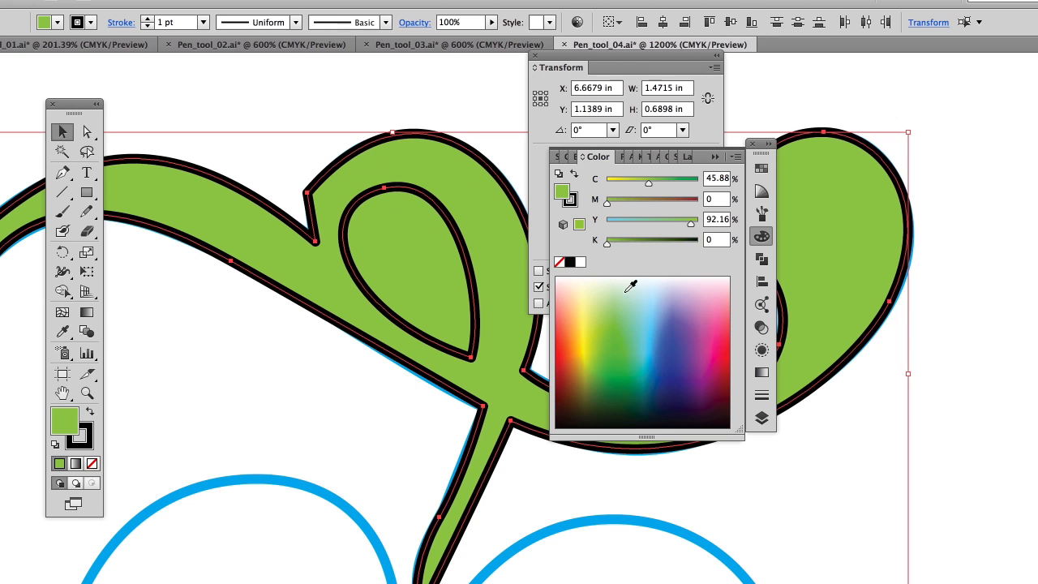
click(761, 258)
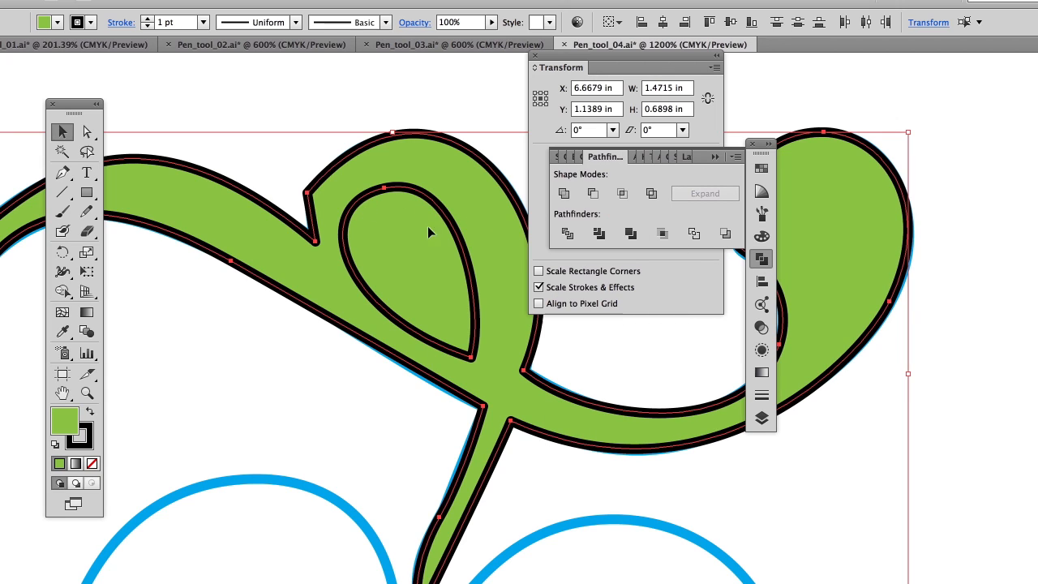
click(593, 194)
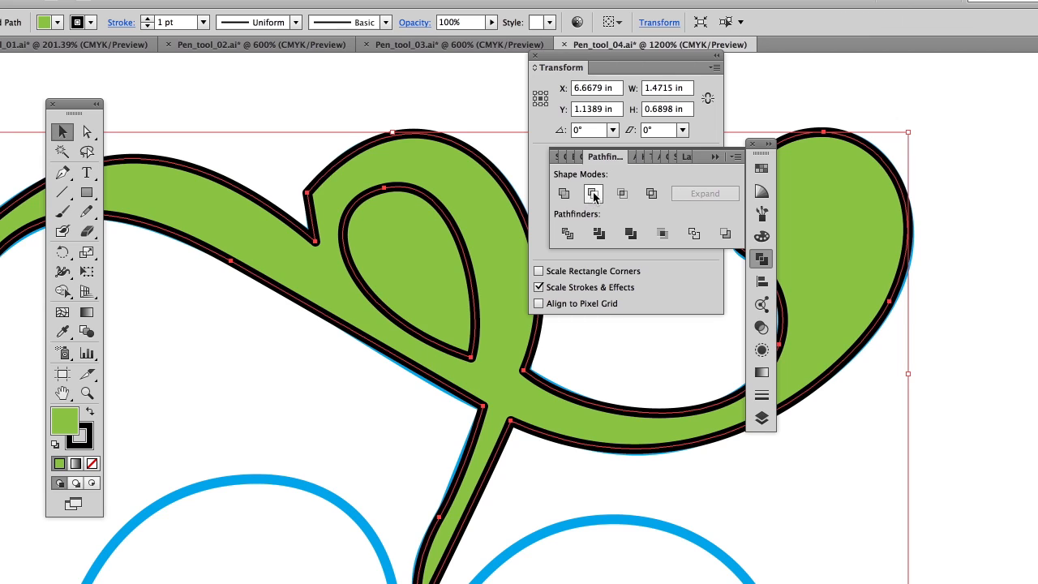
click(714, 157)
click(534, 55)
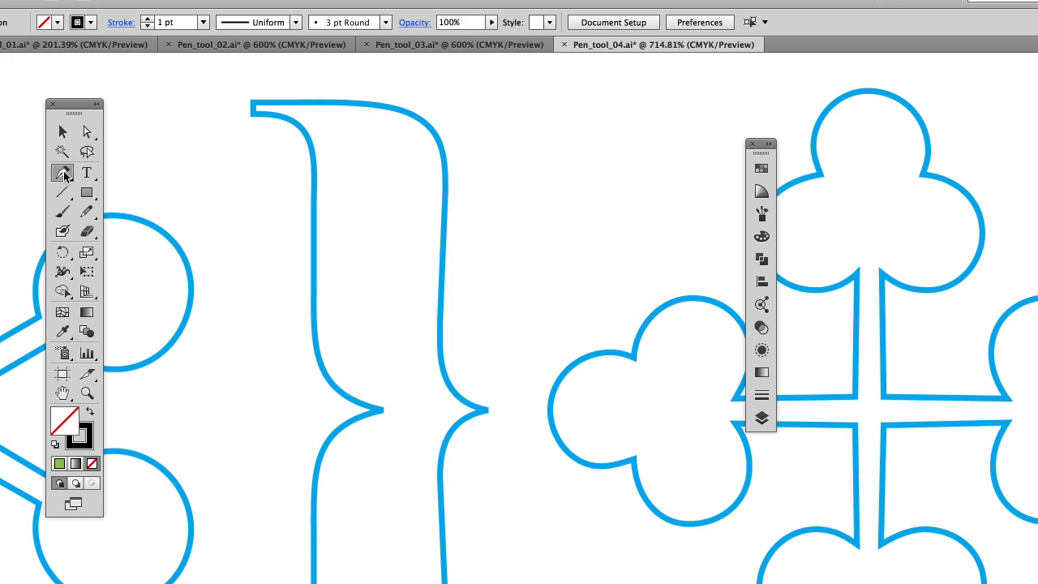
click(252, 105)
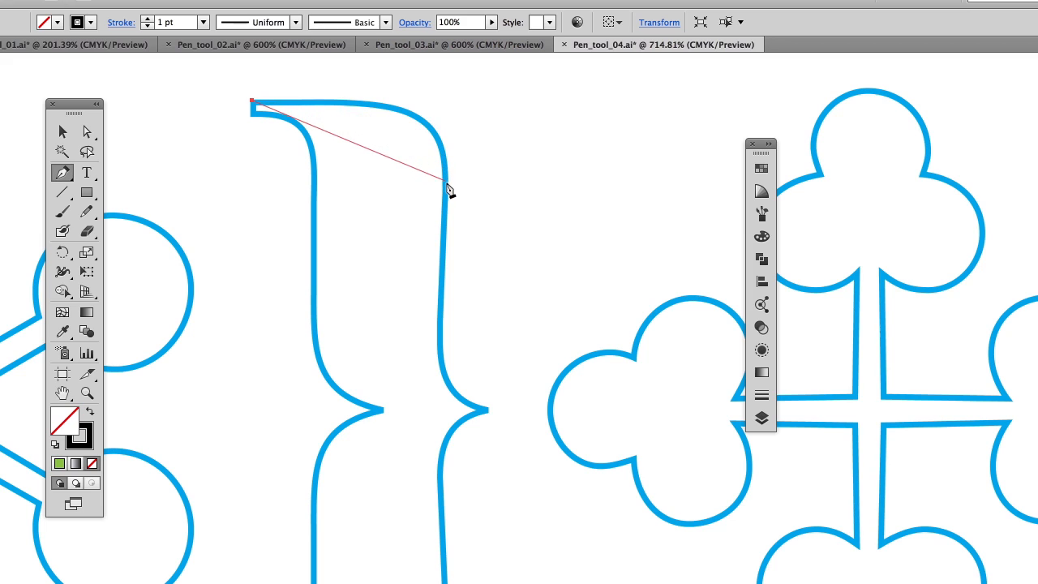
drag(445, 185, 442, 321)
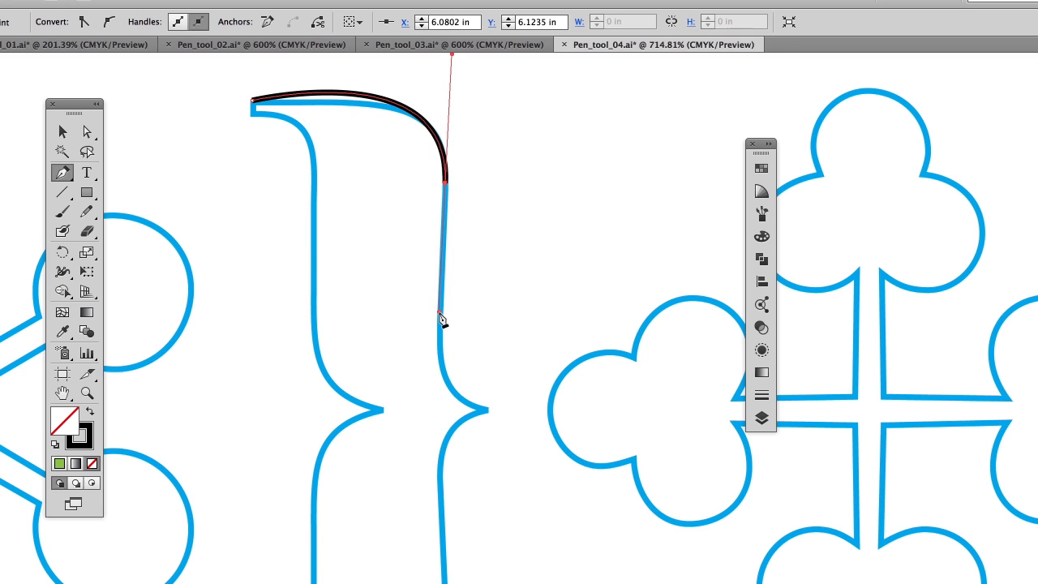
key(super+z)
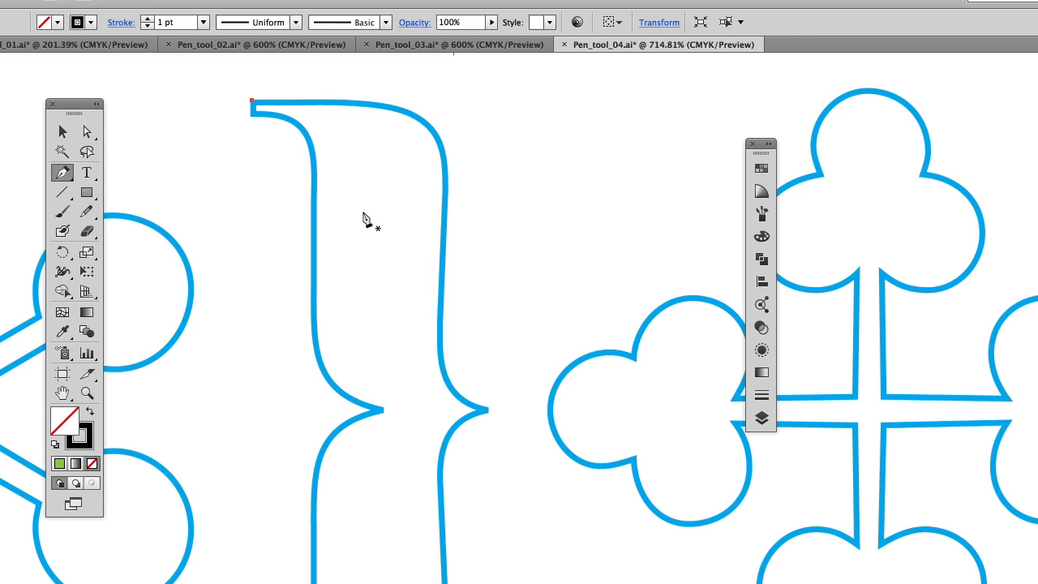
Step: Trace the curly brace's top edge with the Pen tool, placing a short-handled smooth anchor before the corner and curving around to the vertical side
click(252, 106)
drag(303, 108, 358, 109)
drag(370, 108, 389, 109)
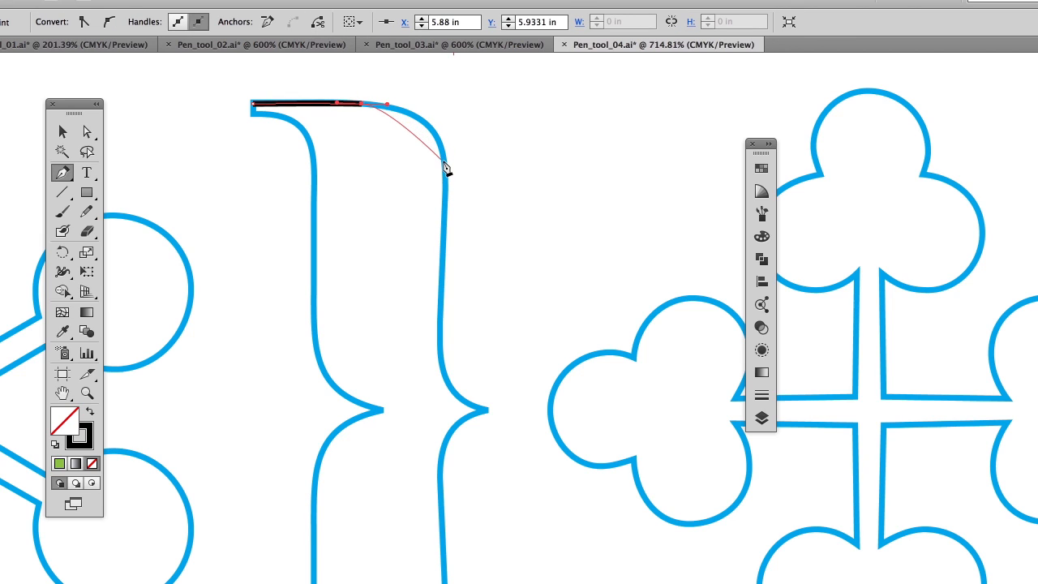
drag(446, 190, 443, 281)
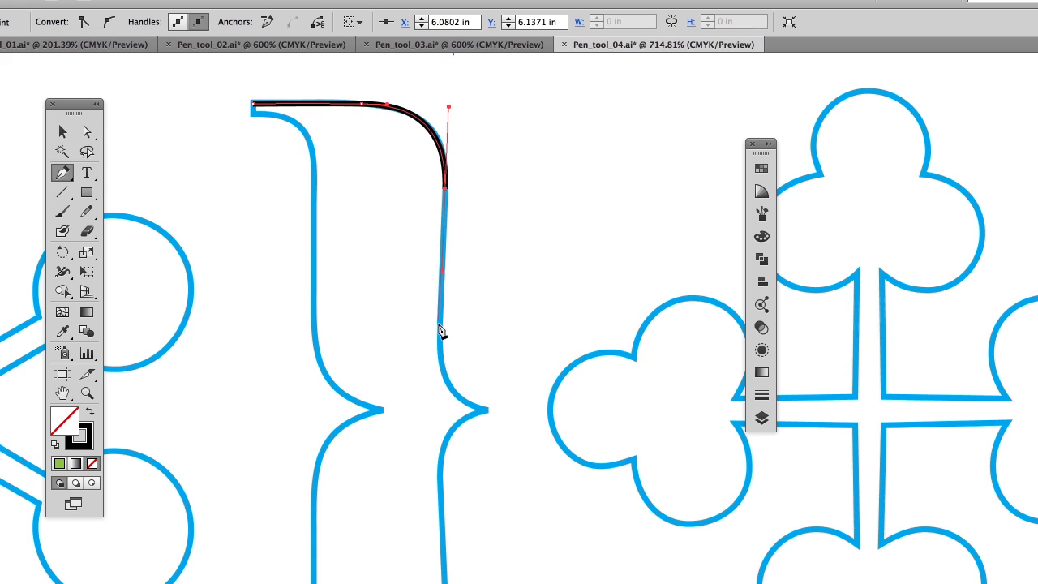
Step: Trace the brace's outer side down to its middle point, and angle the point anchor's outgoing handle back toward the lower half
click(440, 351)
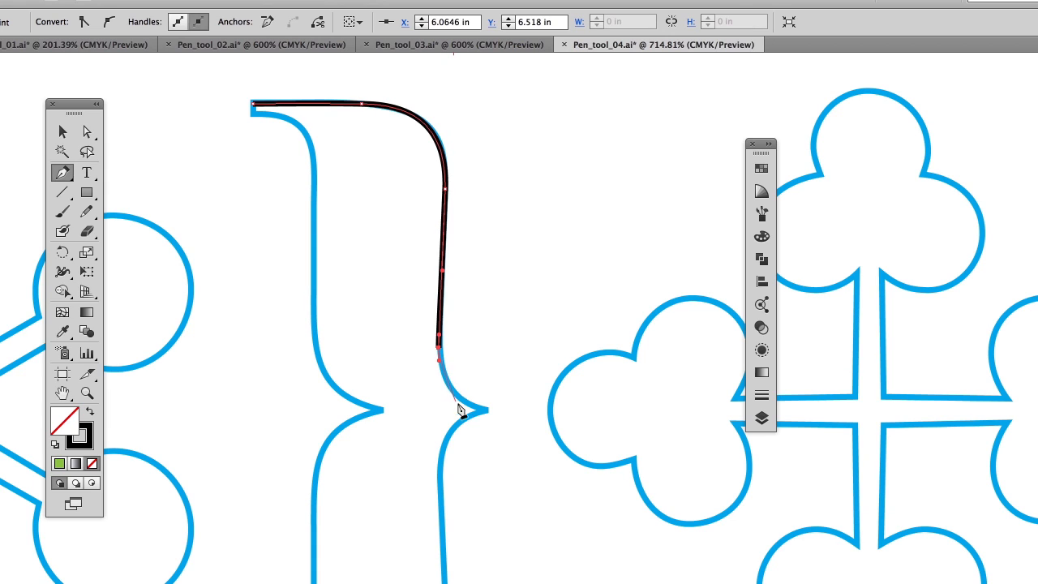
drag(485, 409, 531, 418)
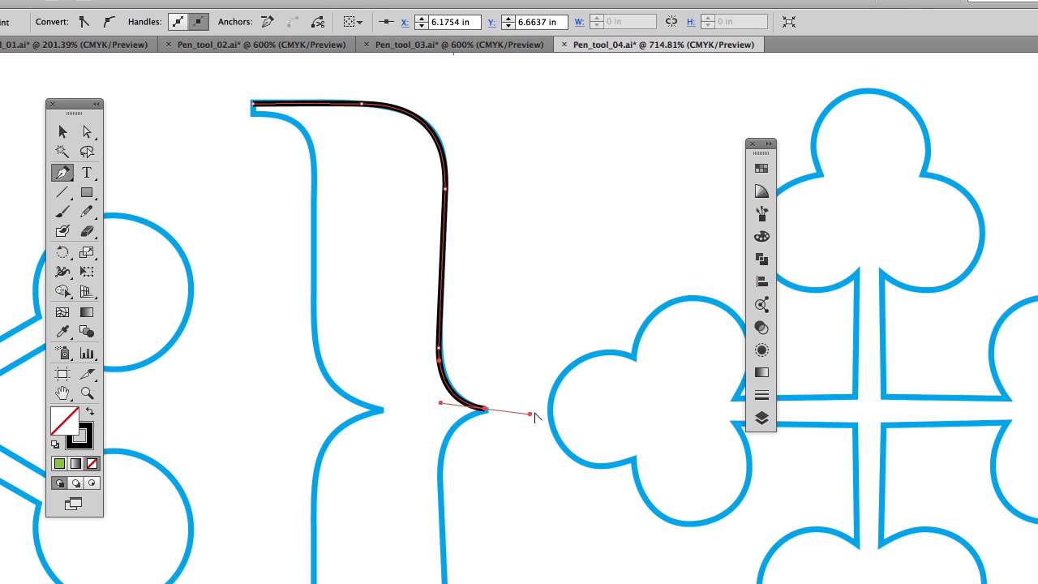
click(486, 410)
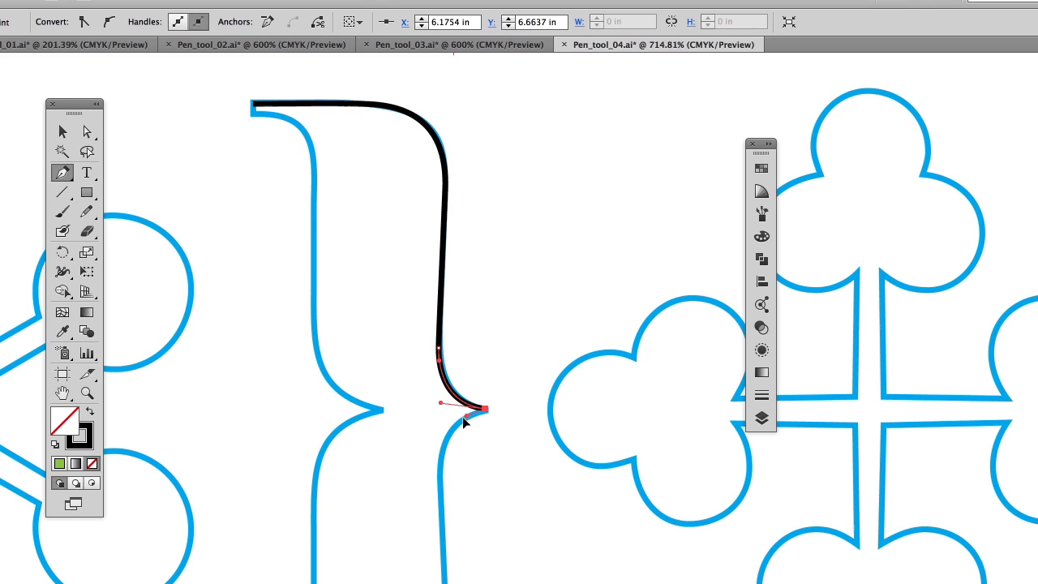
drag(433, 424, 422, 432)
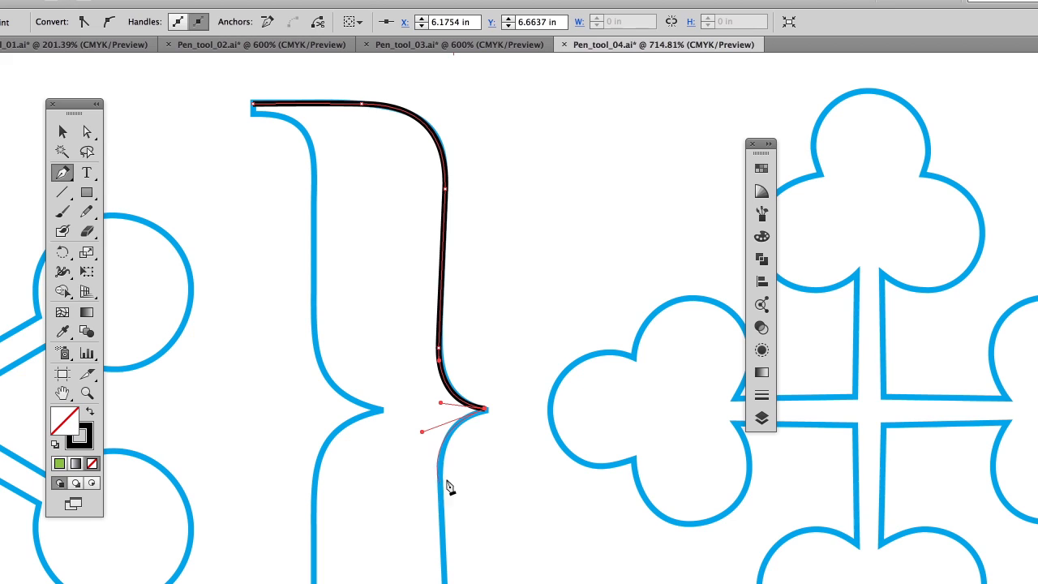
Step: Continue the path from the brace's middle point along the lower outer side and around the bottom corner
drag(440, 494, 443, 516)
drag(422, 431, 470, 308)
key(space)
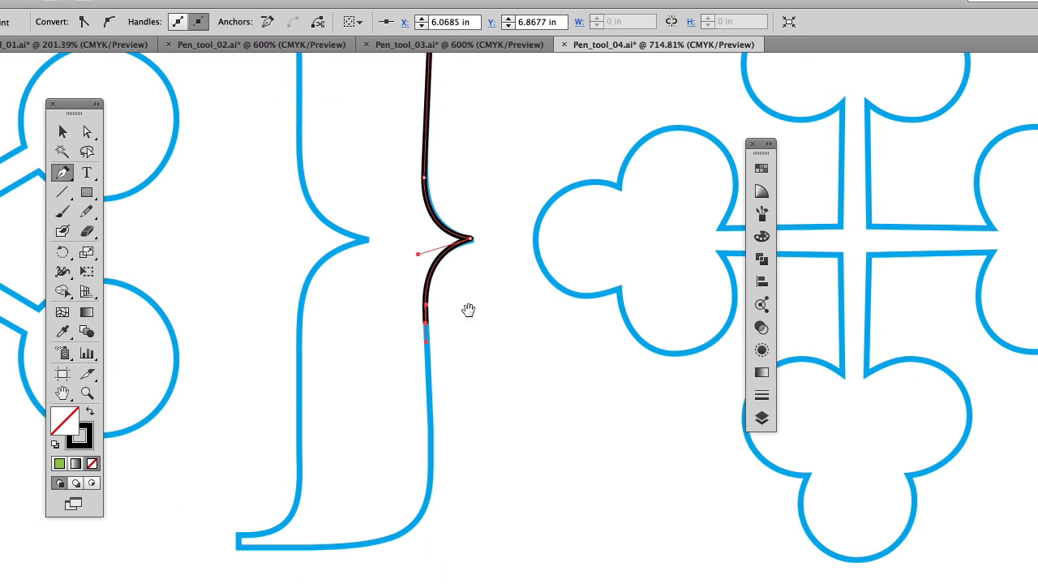
click(430, 476)
mouse_move(432, 498)
mouse_down()
mouse_move(399, 547)
mouse_move(259, 554)
mouse_up()
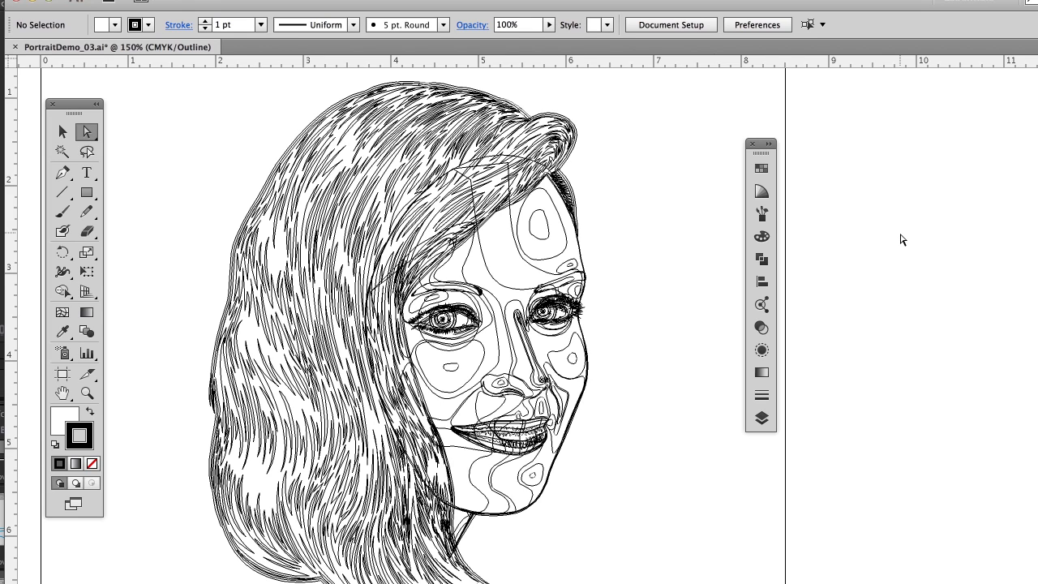
Step: Display the PortraitDemo_03 portrait in full-colour preview instead of outline view
key(super+y)
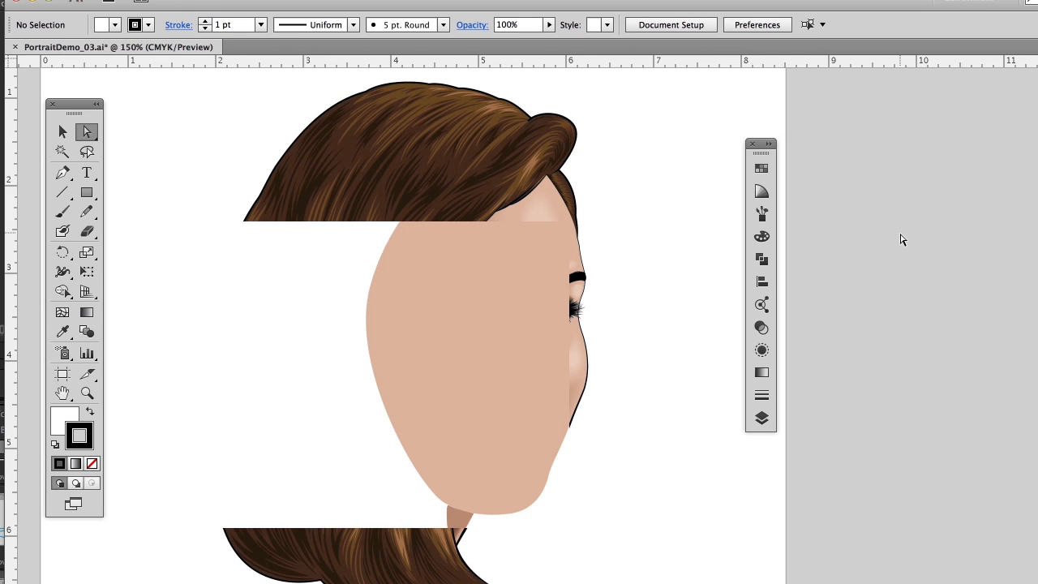